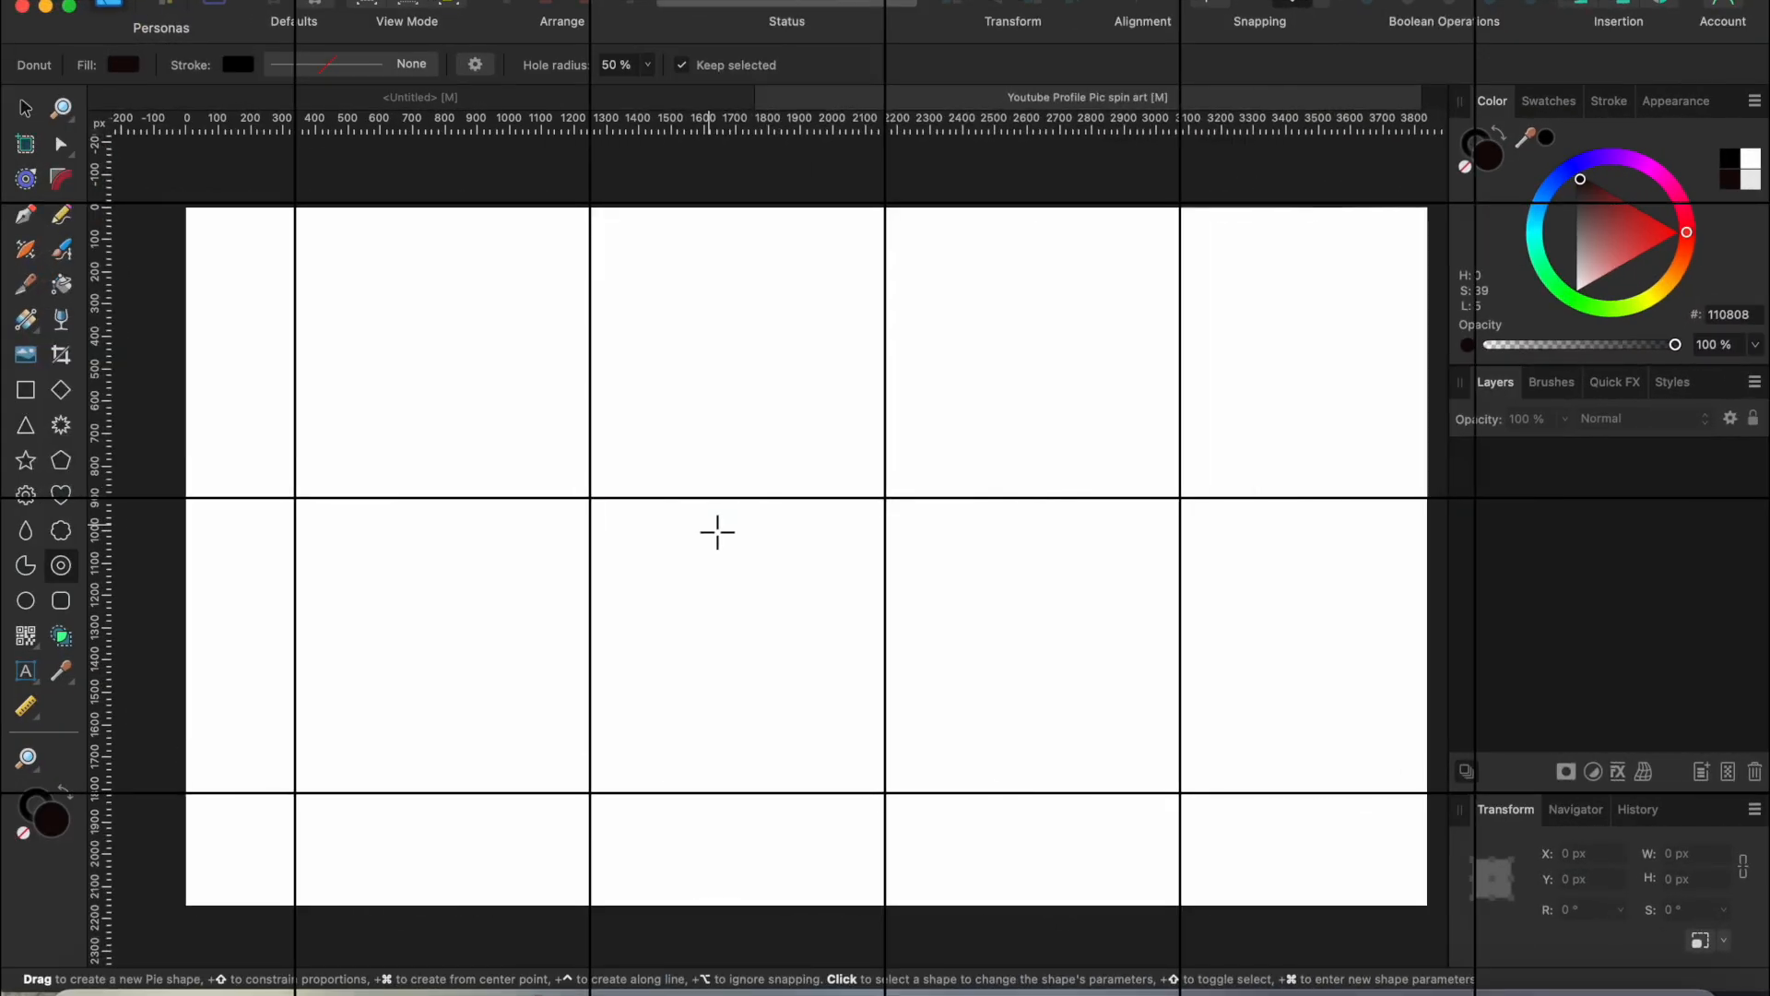
Draw a circular donut about 782 px wide with a 65% hole radius, left of the page centre and slightly above the middle
left_click_drag(709, 525, 570, 423)
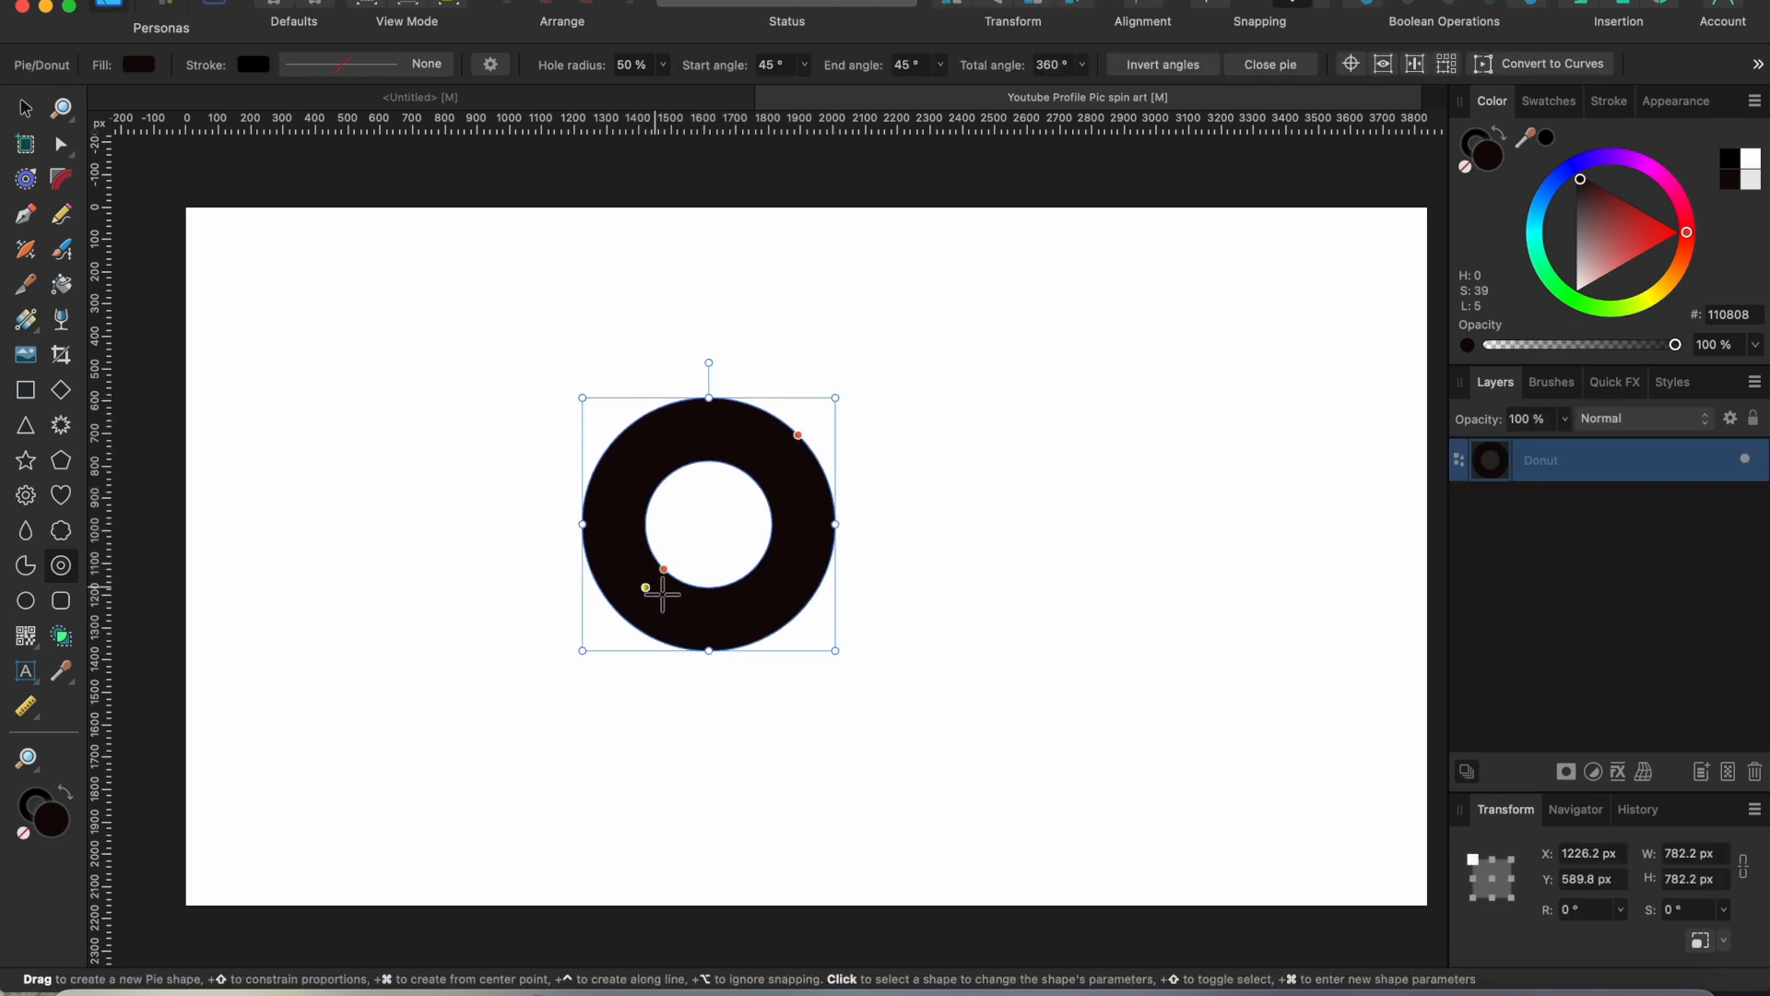
left_click_drag(670, 581, 662, 593)
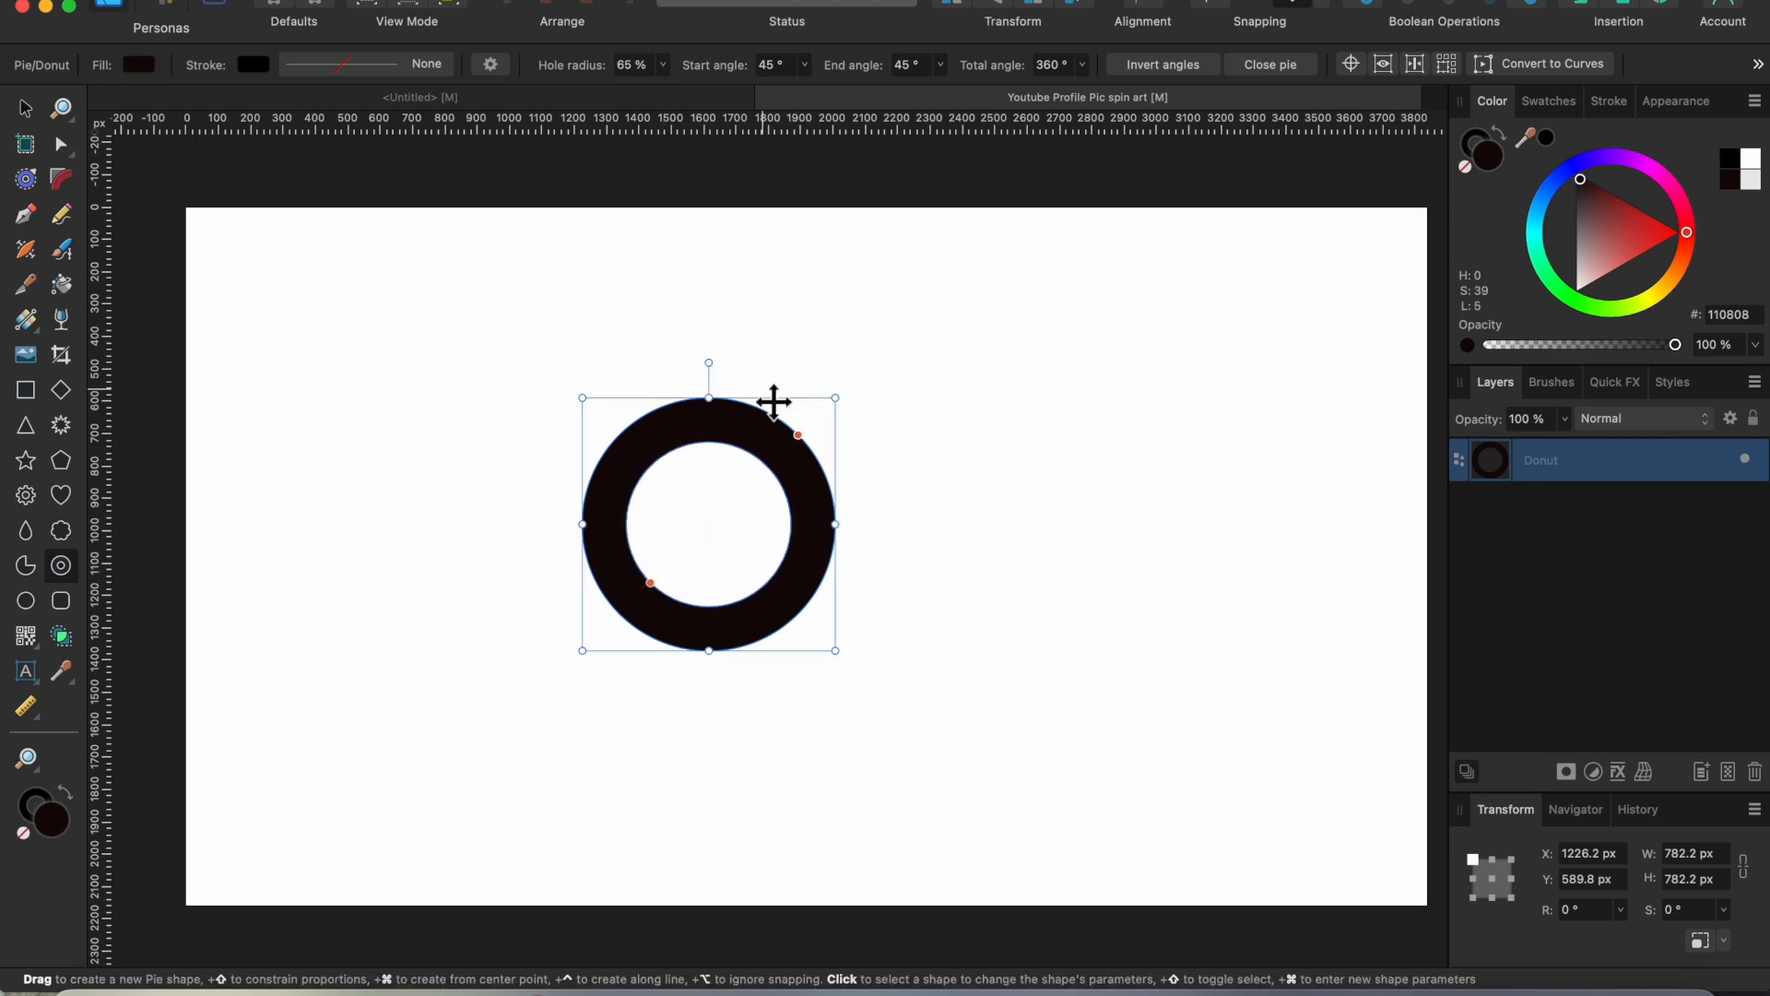
left_click_drag(773, 415, 770, 374)
Draw a rounded rectangle stem about 137 px wide and 1118 px tall, flush with the donut's left and top edges
left_click(61, 600)
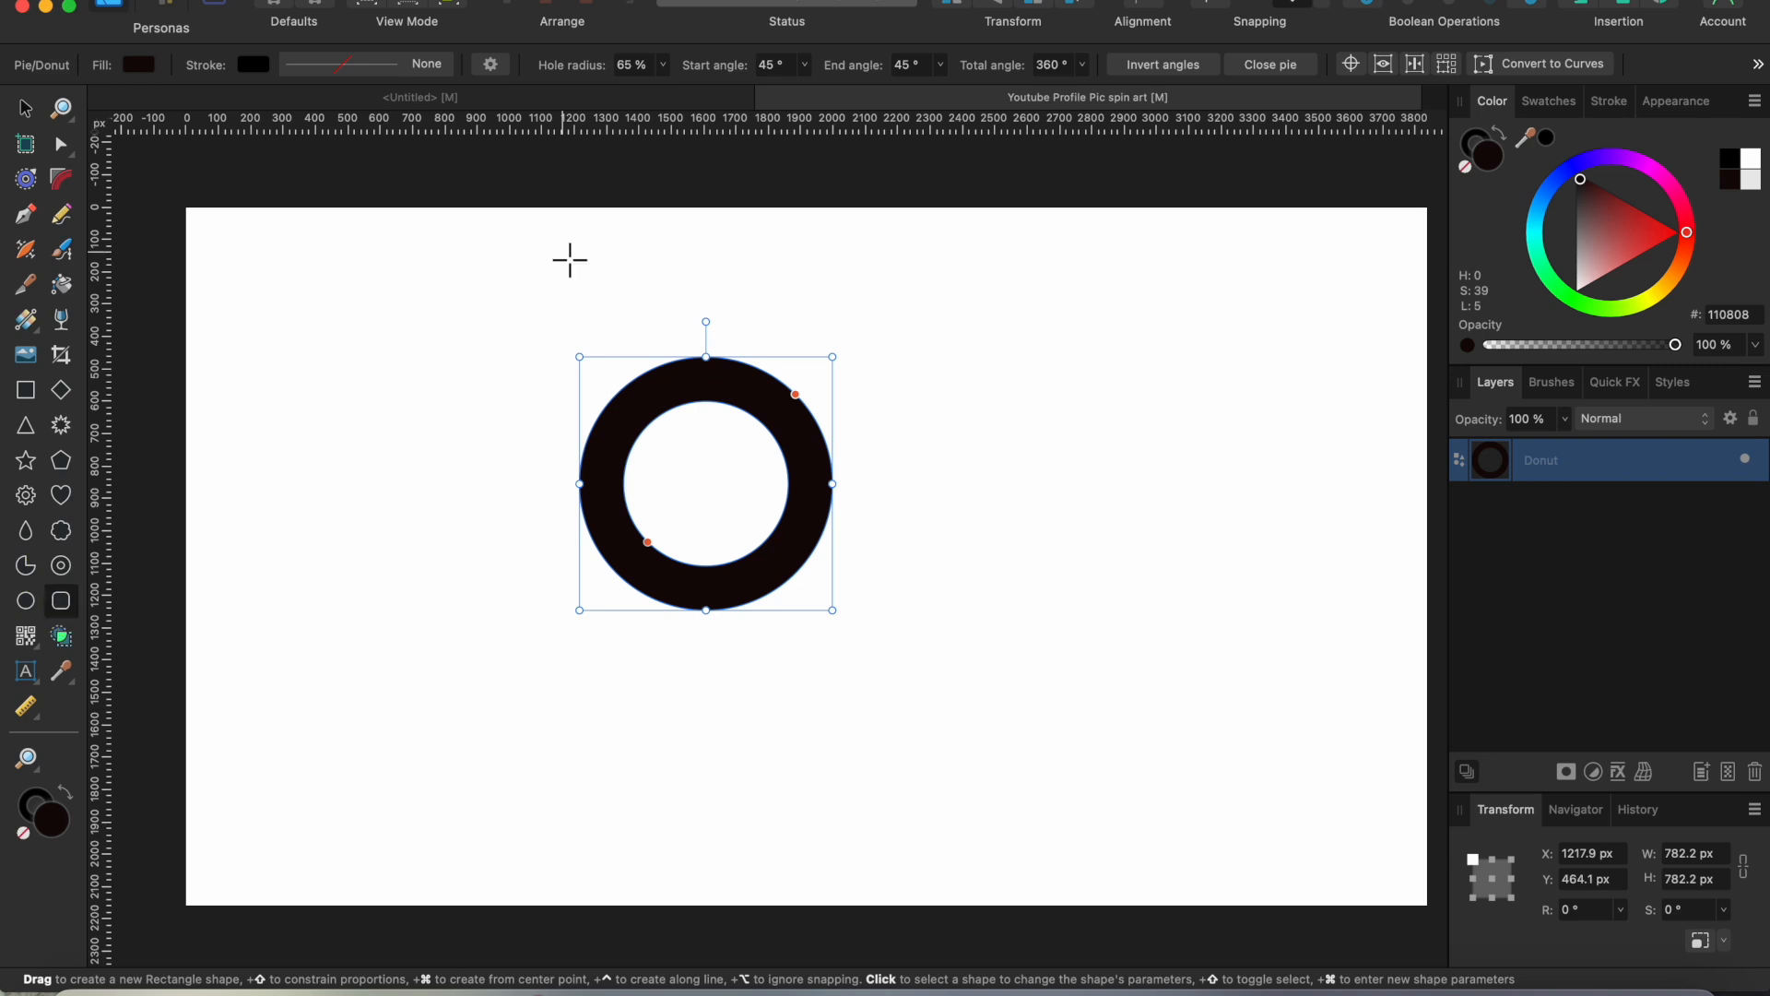
left_click_drag(546, 366, 632, 725)
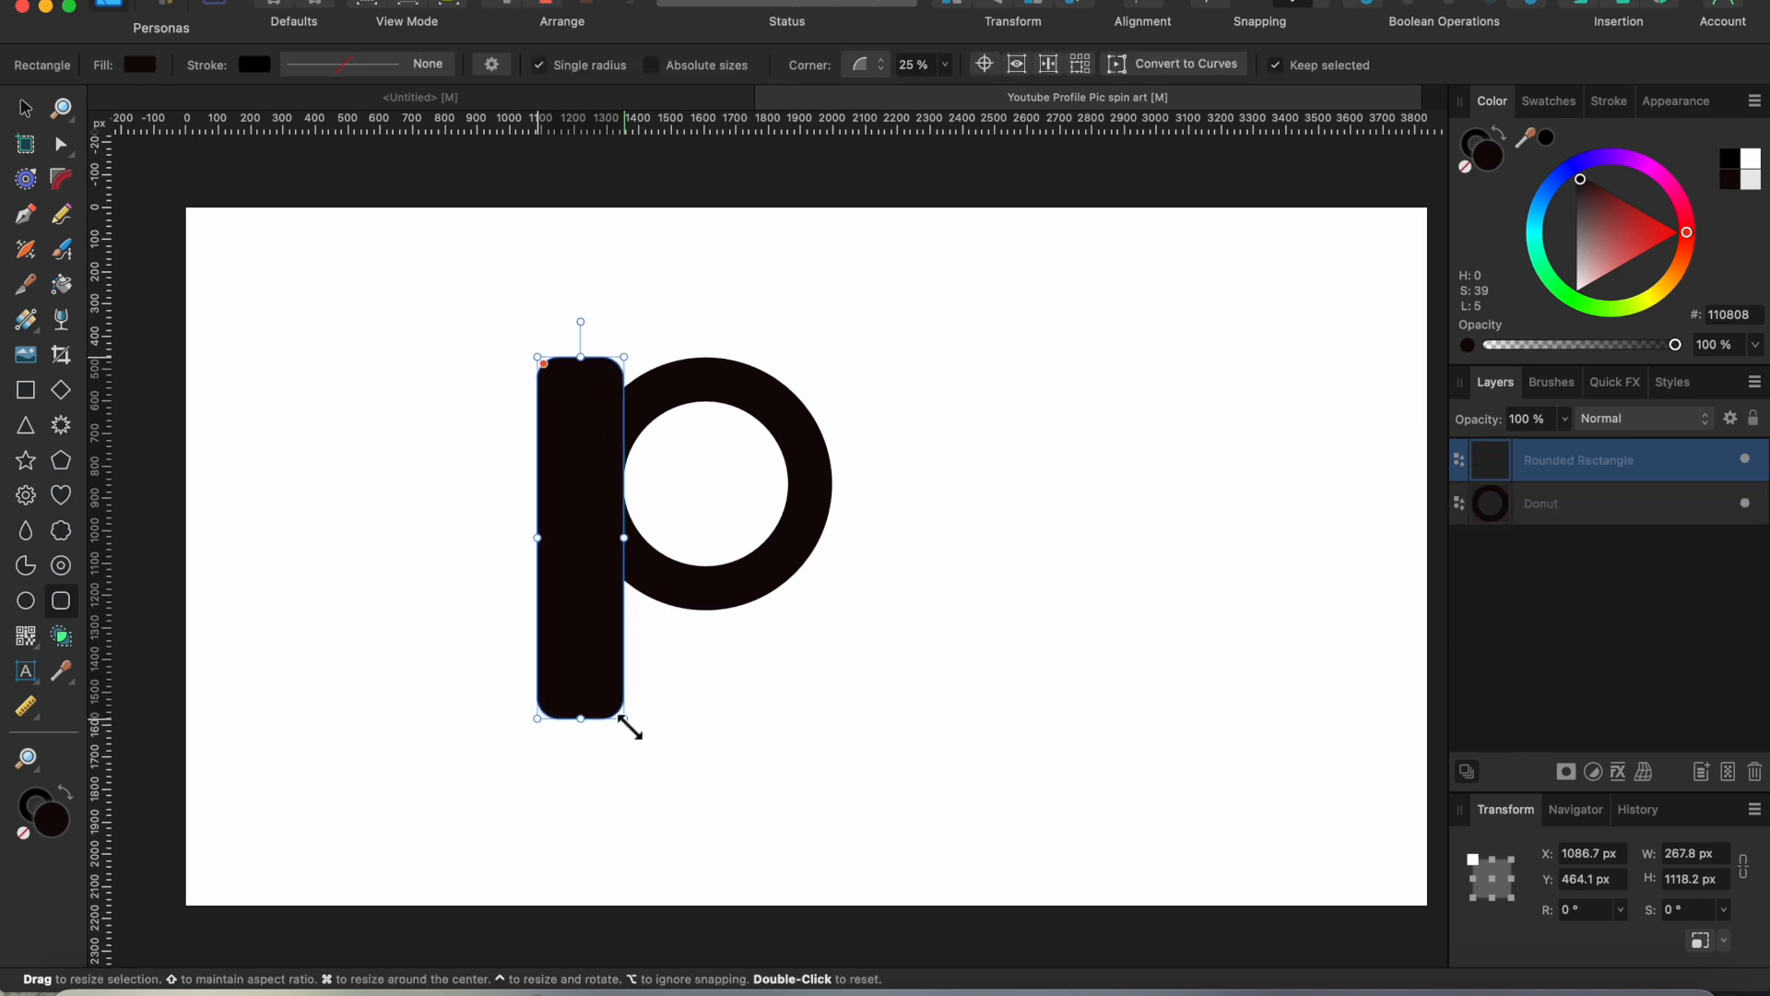
scroll(553, 565, "down", 1)
left_click_drag(545, 535, 580, 543)
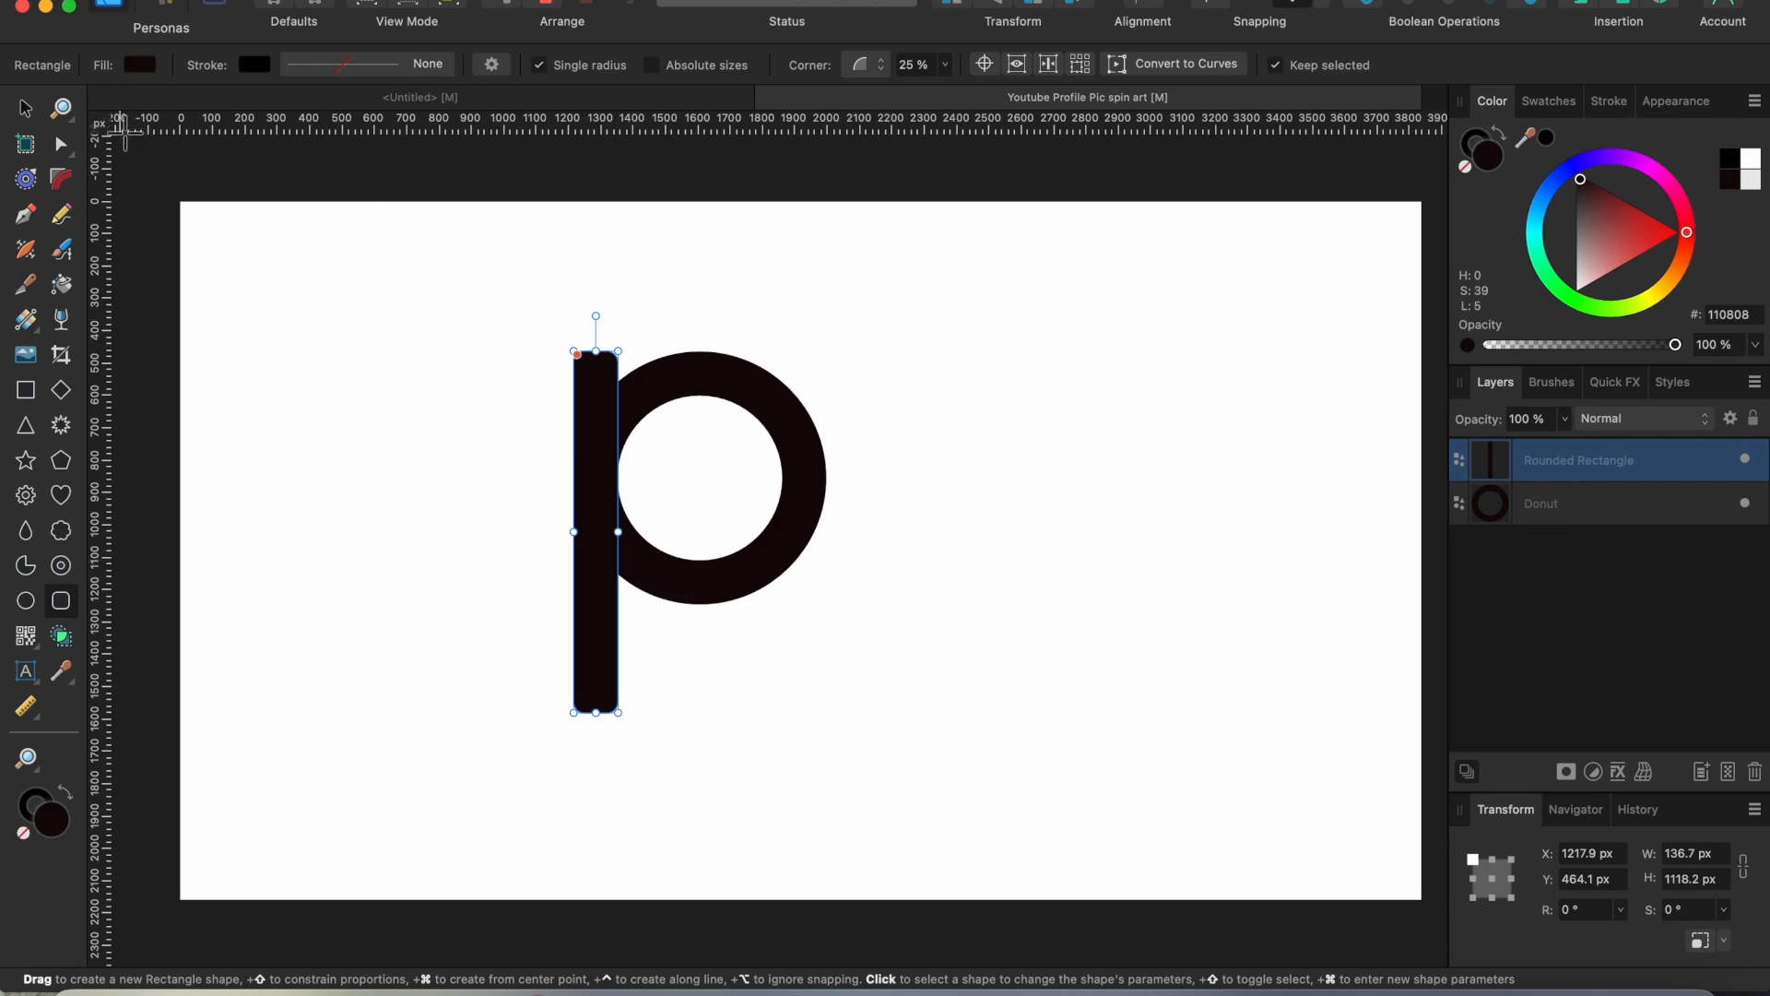
Merge the stem and the donut with the Shape Builder in add mode, leaving out the corner piece outside the ring
left_click(26, 110)
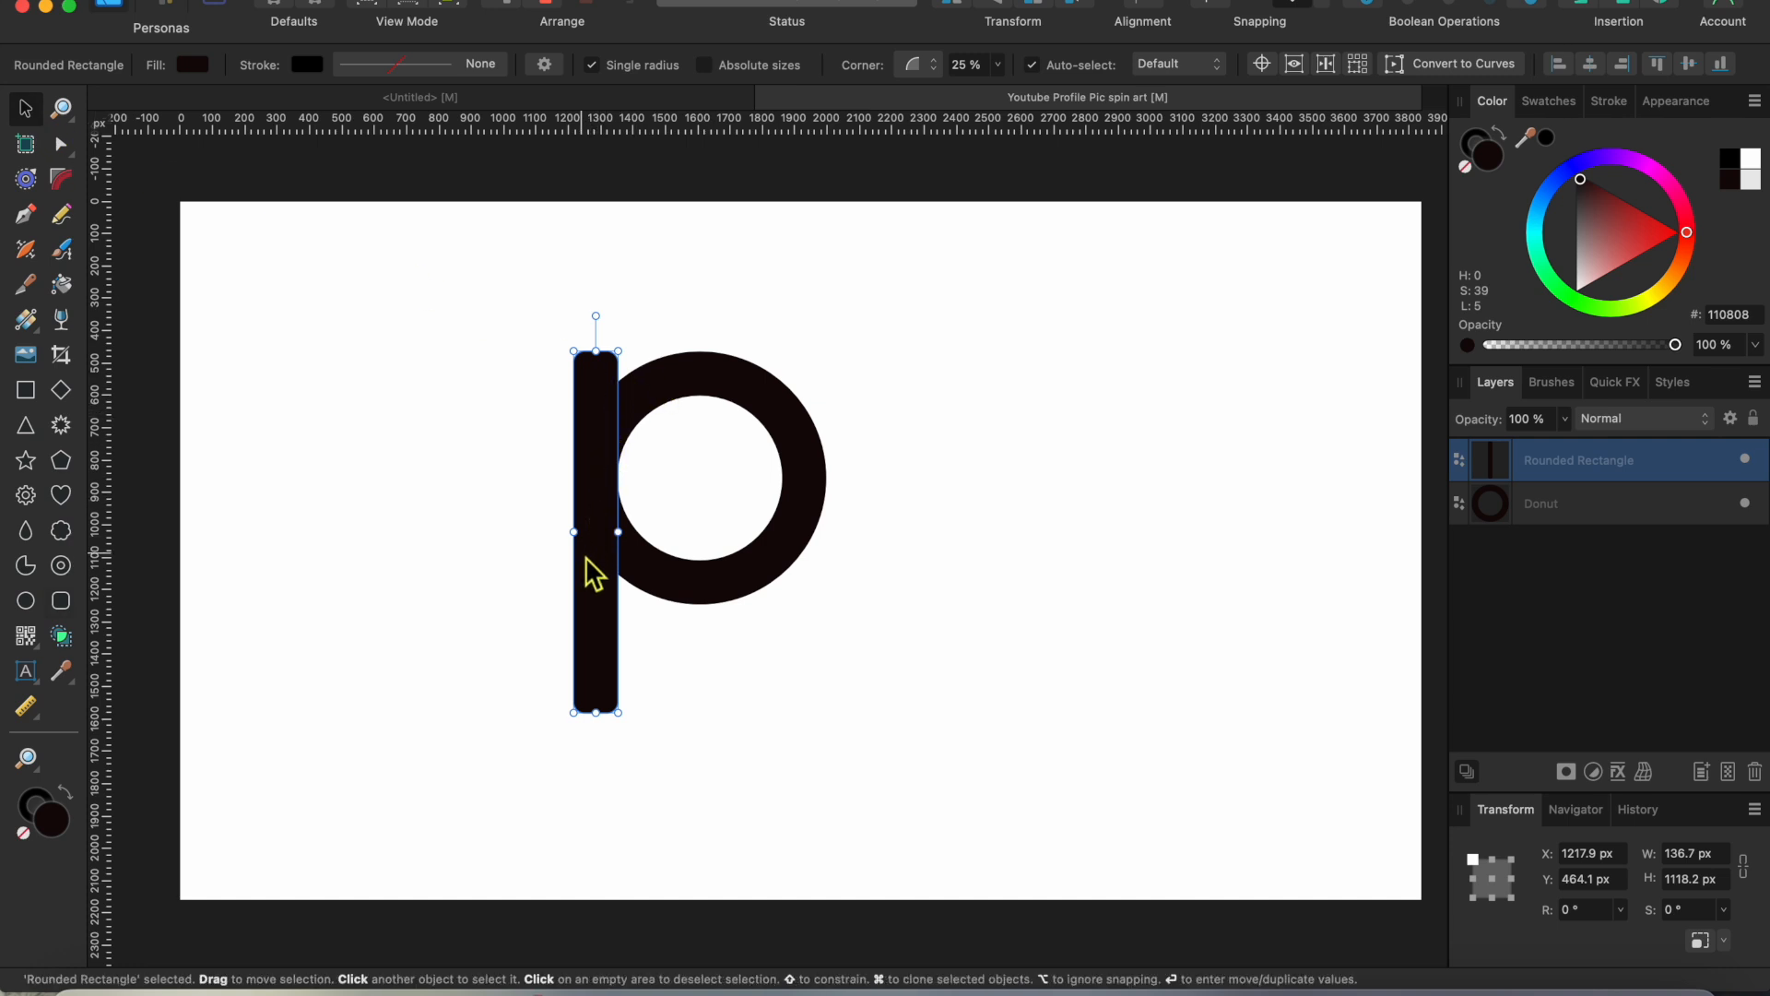
left_click(62, 638)
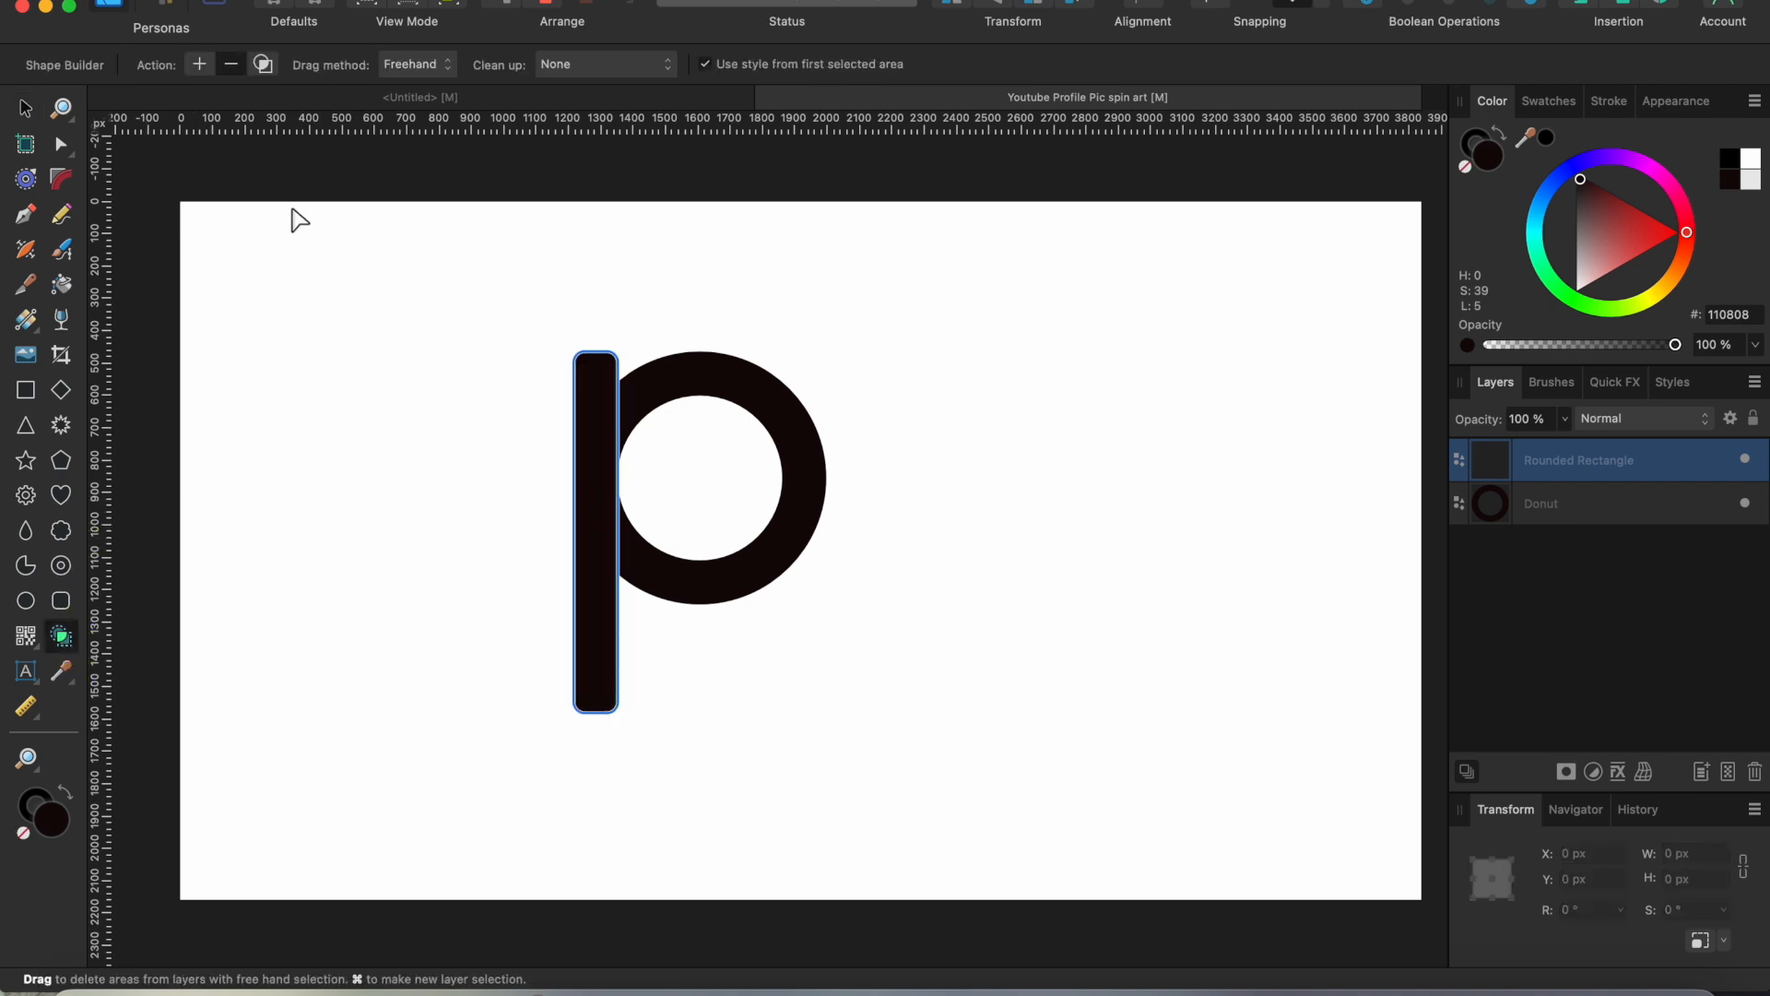
left_click(199, 65)
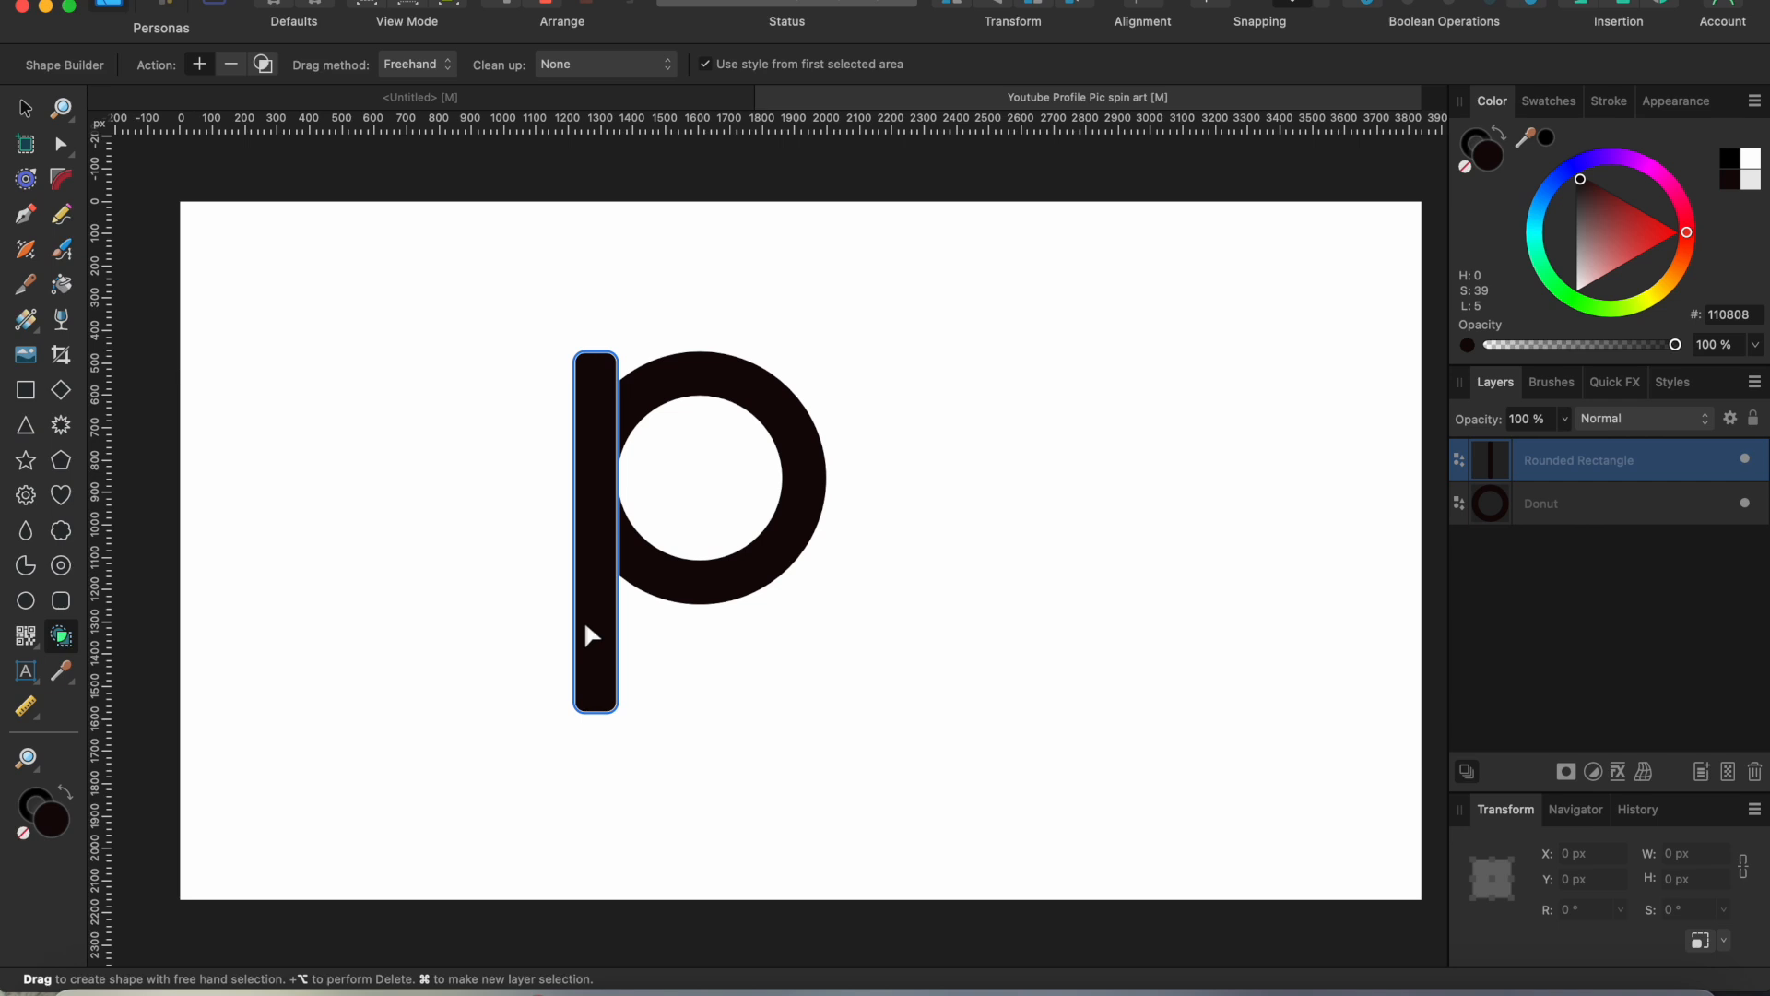
left_click(26, 109)
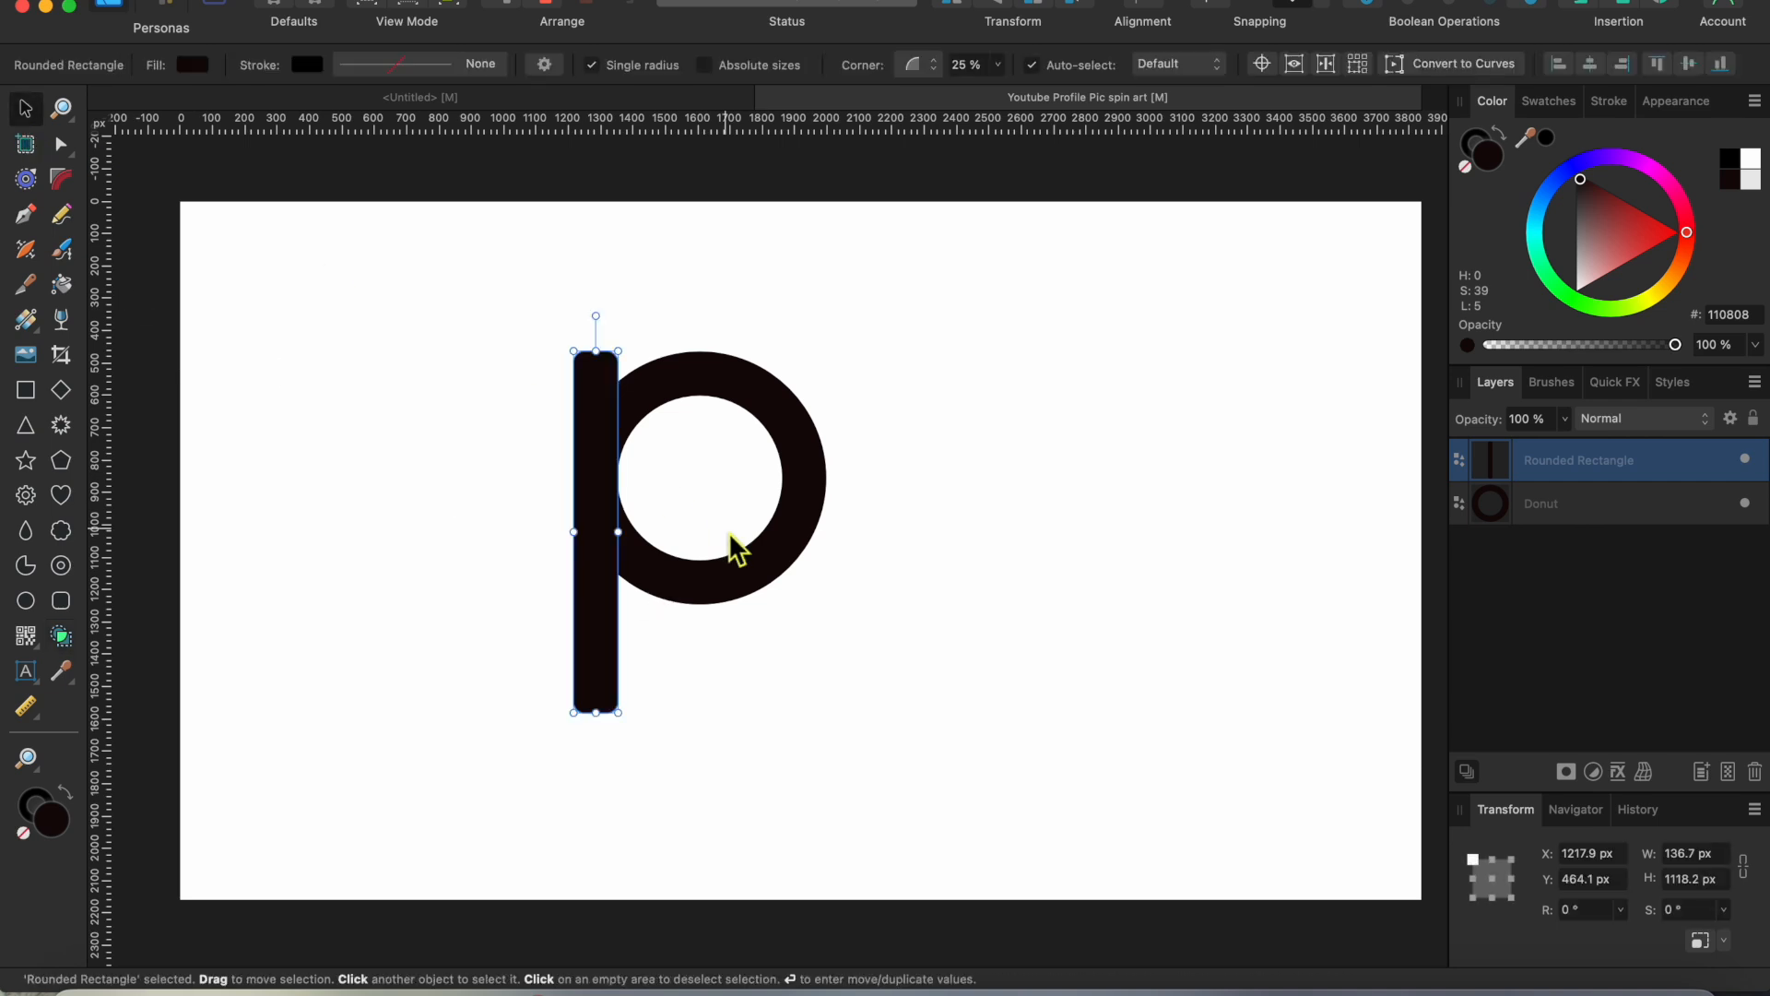
left_click(765, 562, "shift")
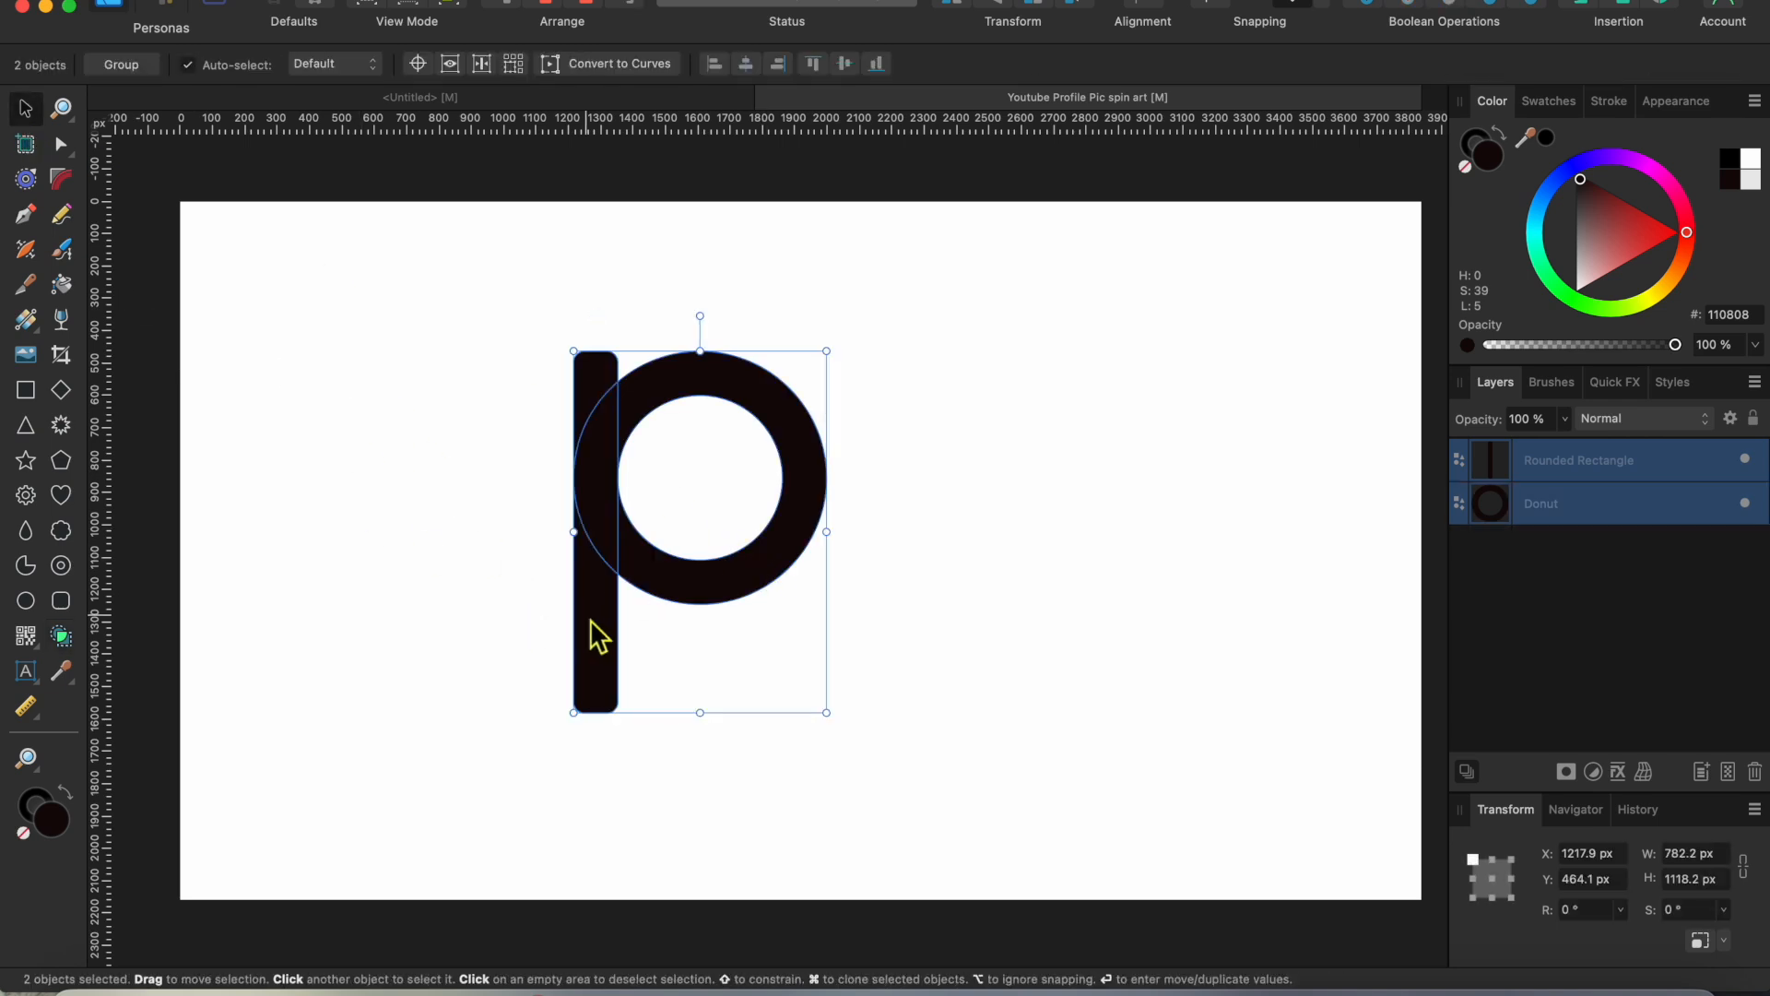
left_click(61, 636)
mouse_move(588, 625)
left_mouse_down()
mouse_move(589, 526)
mouse_move(644, 398)
left_mouse_up()
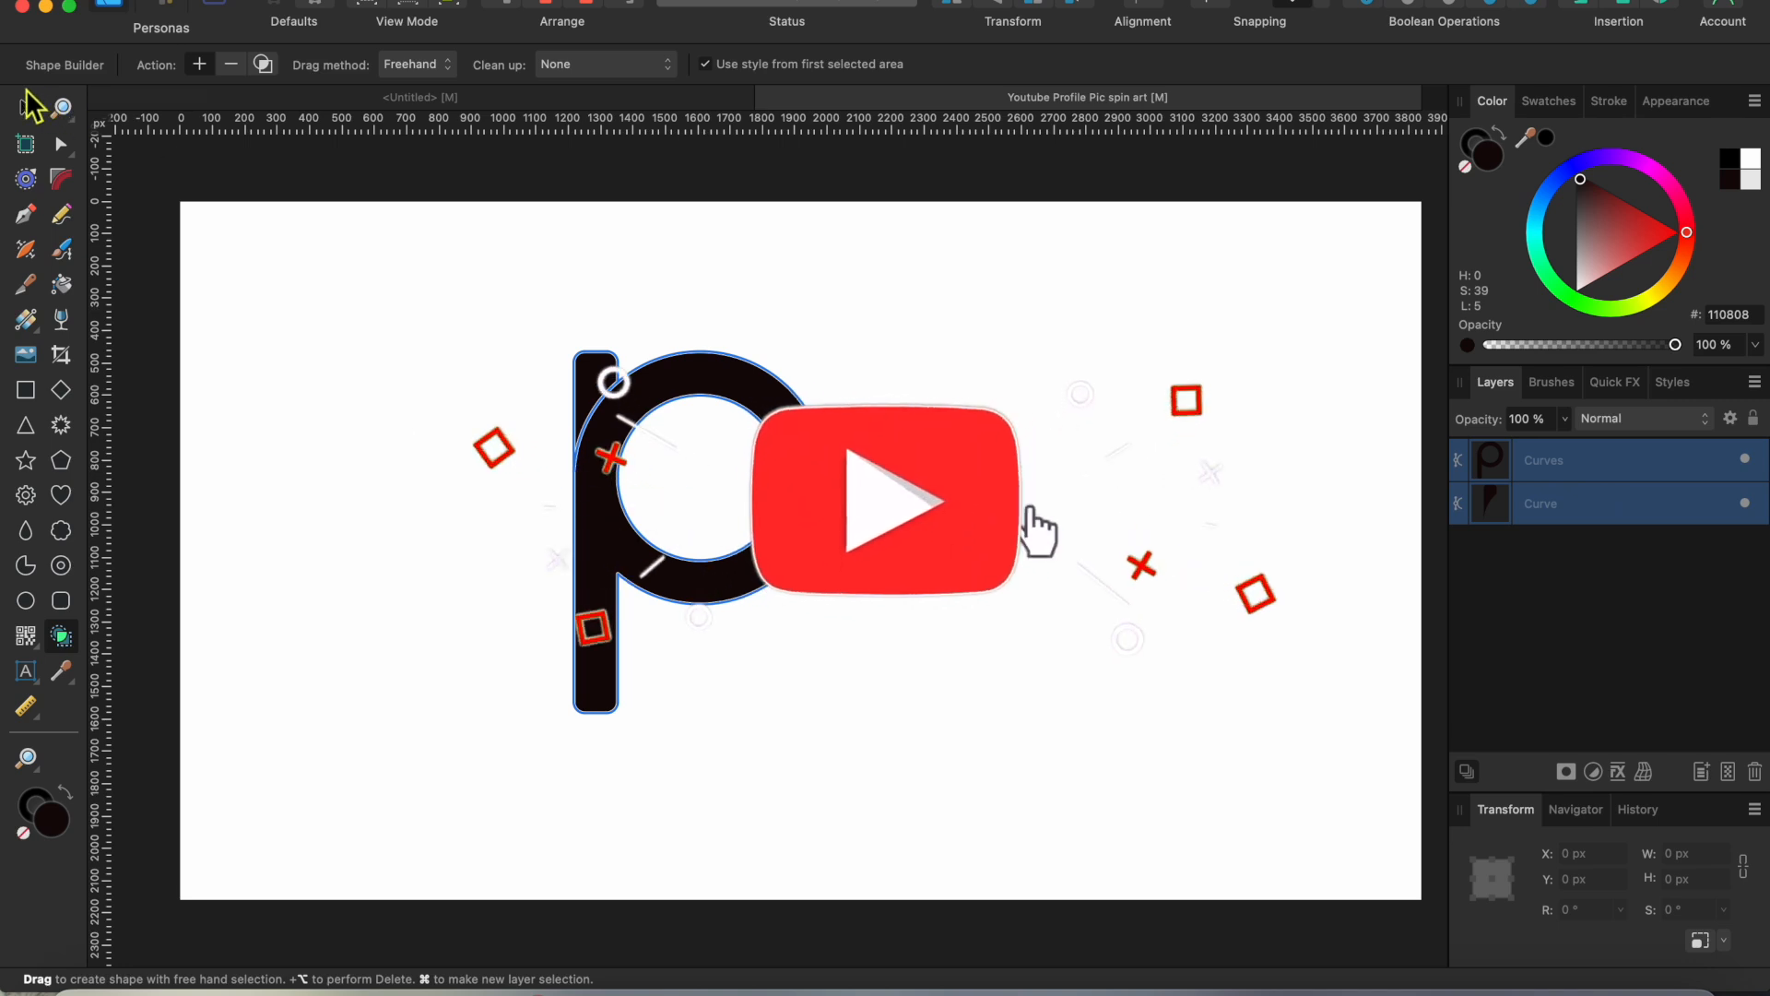
Pull the leftover upper corner piece of the stem away from the p shape and delete it
key("v")
left_click(605, 367)
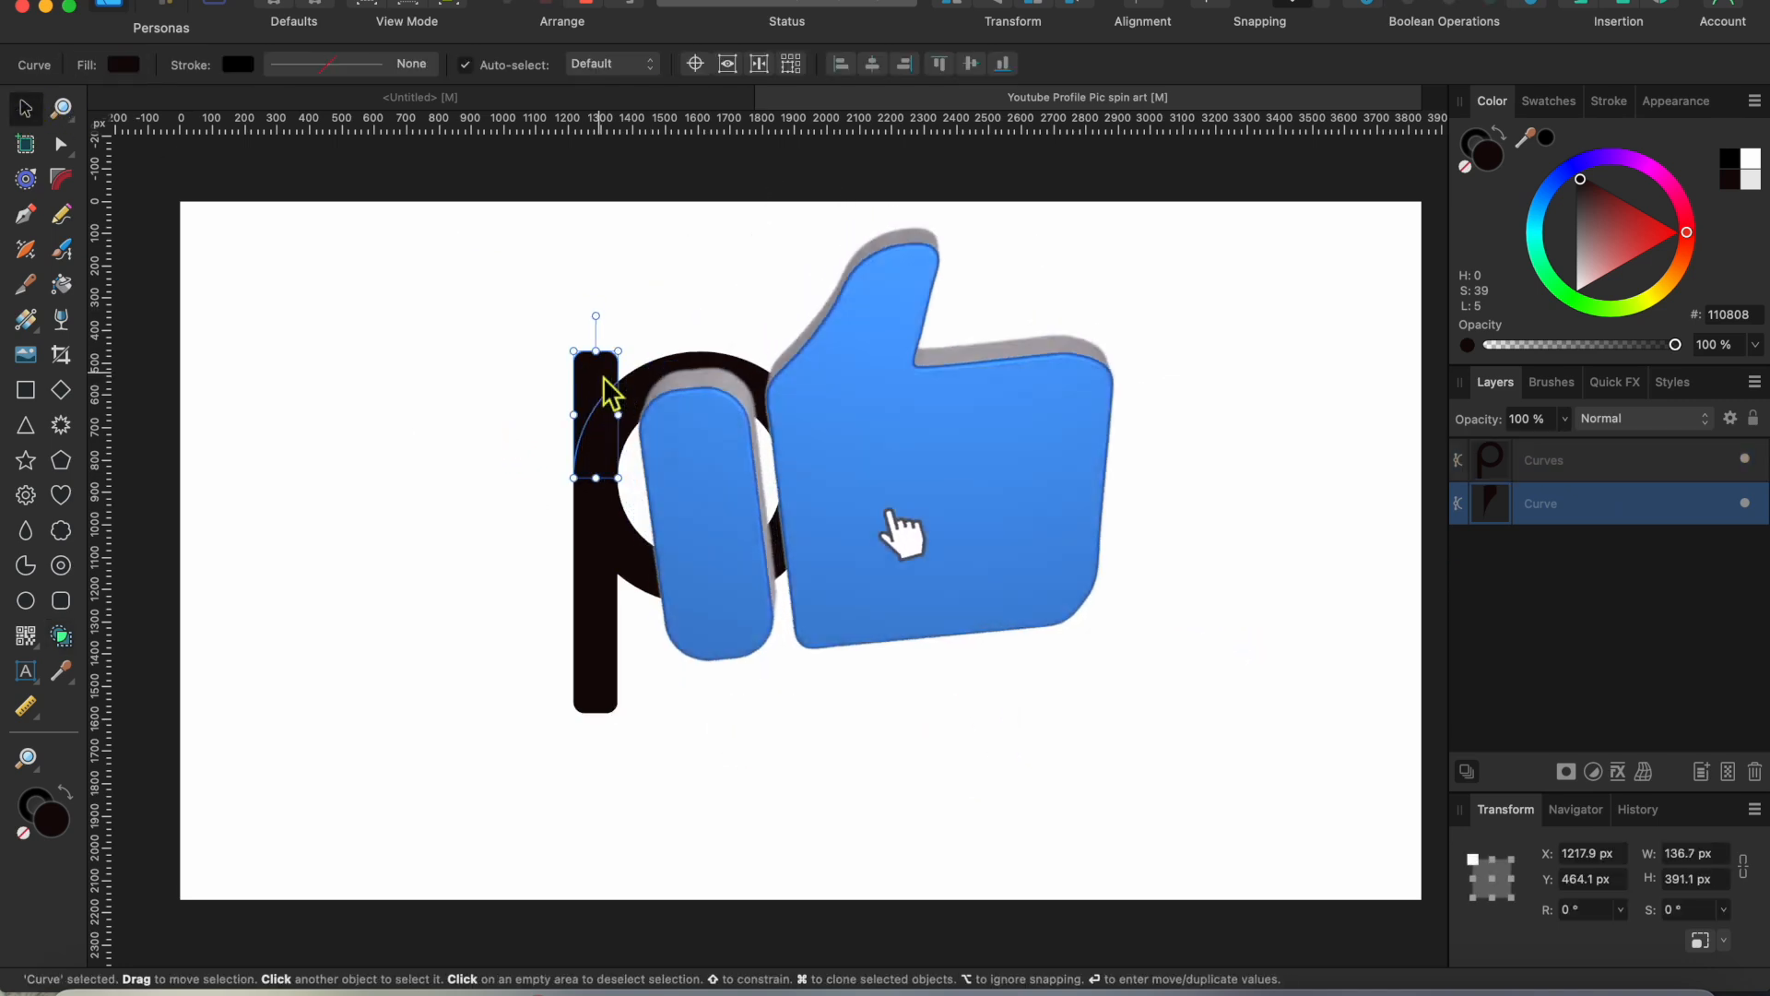
left_click_drag(605, 368, 494, 365)
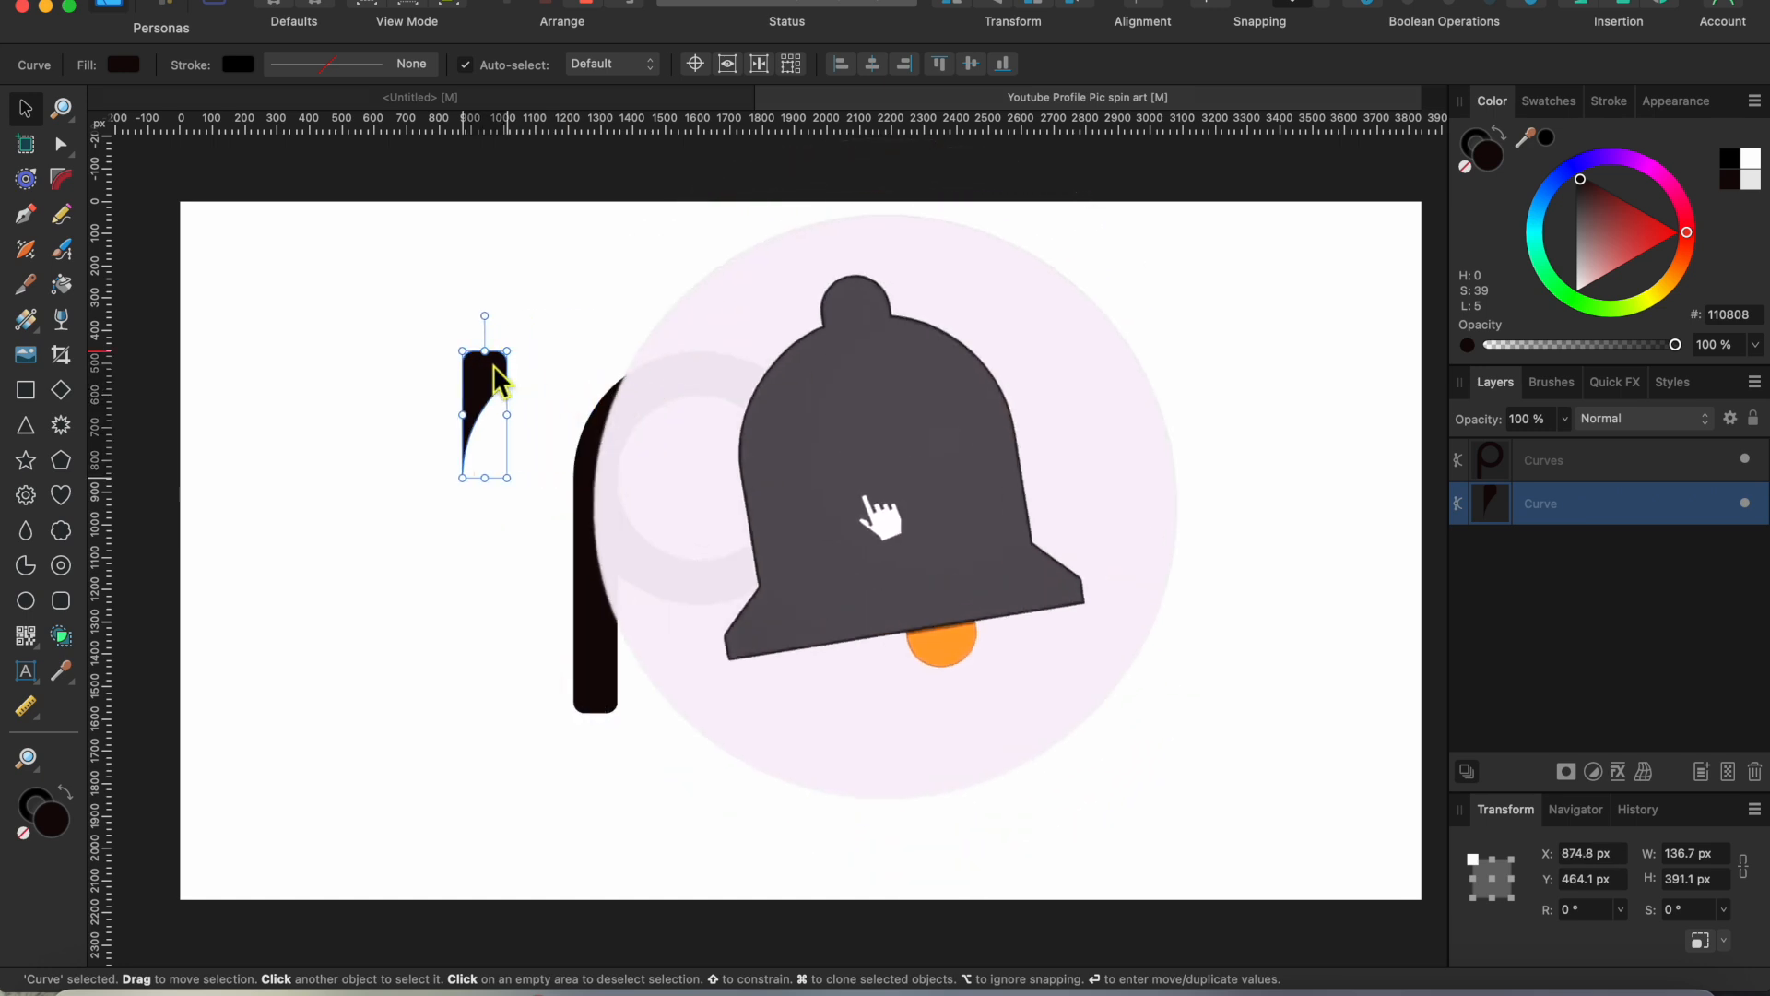
key("Delete")
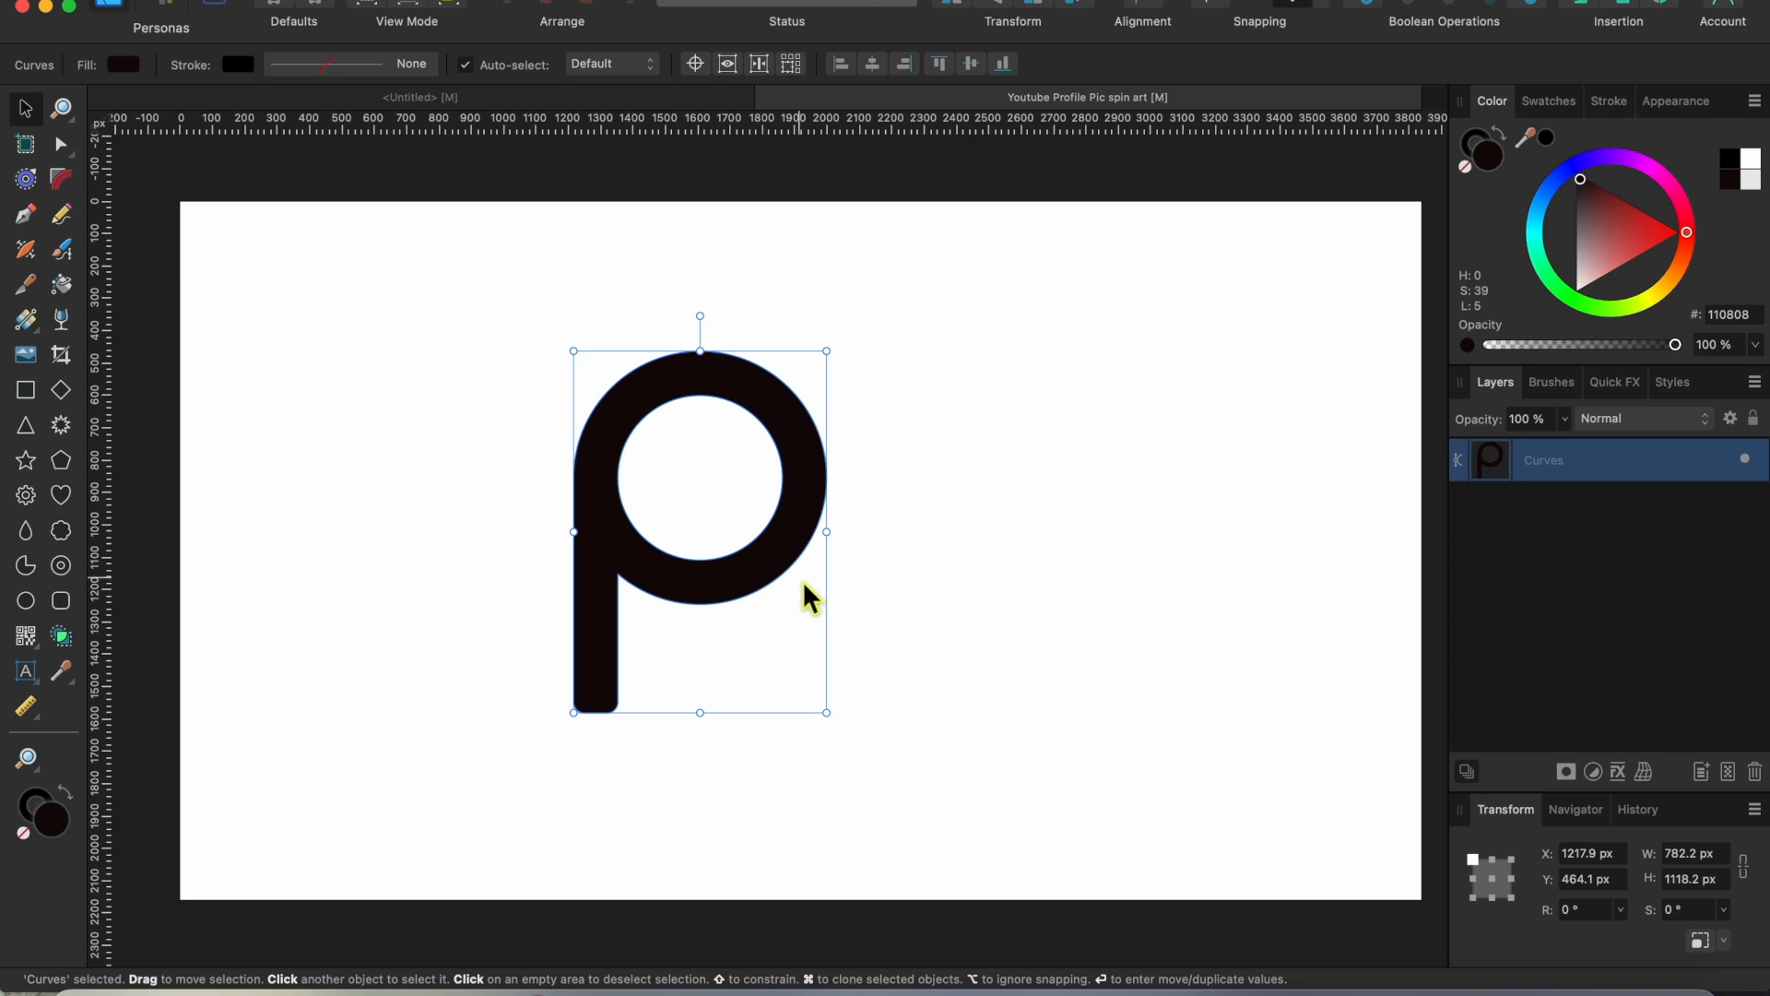
Duplicate the p shape to the right of the original and flip the copy horizontally
left_click_drag(770, 553, 1044, 556)
right_click(1045, 558)
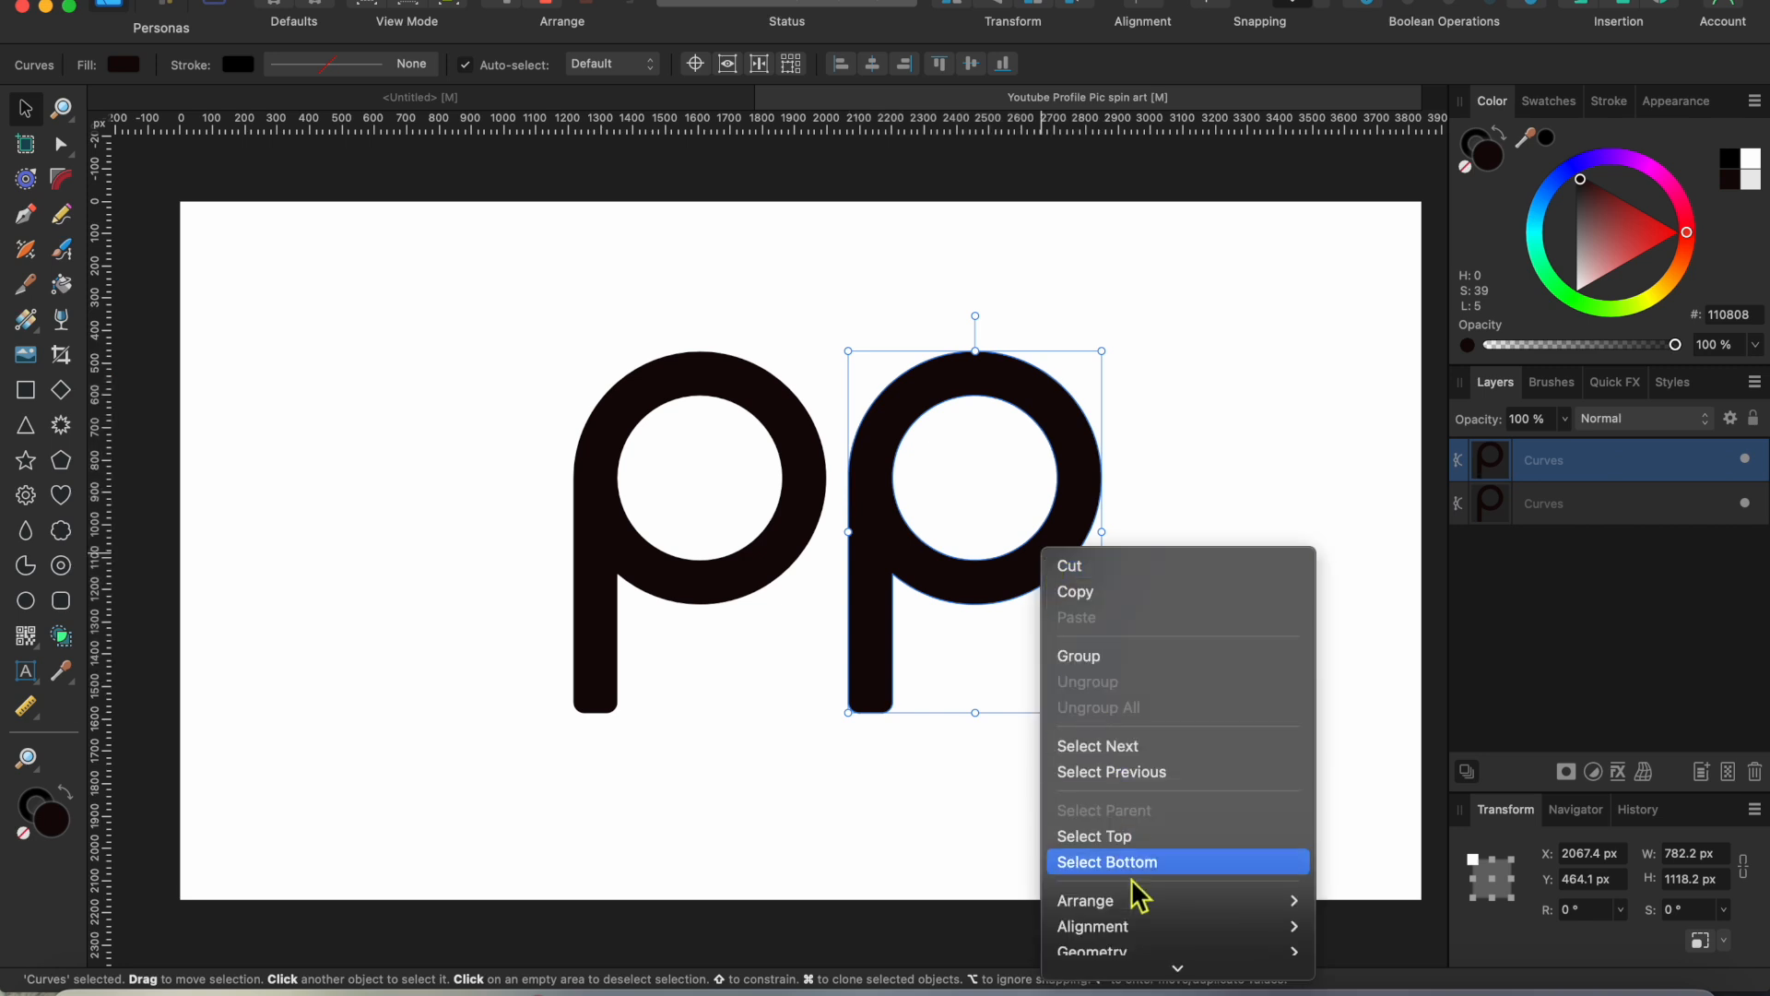
mouse_move(1127, 853)
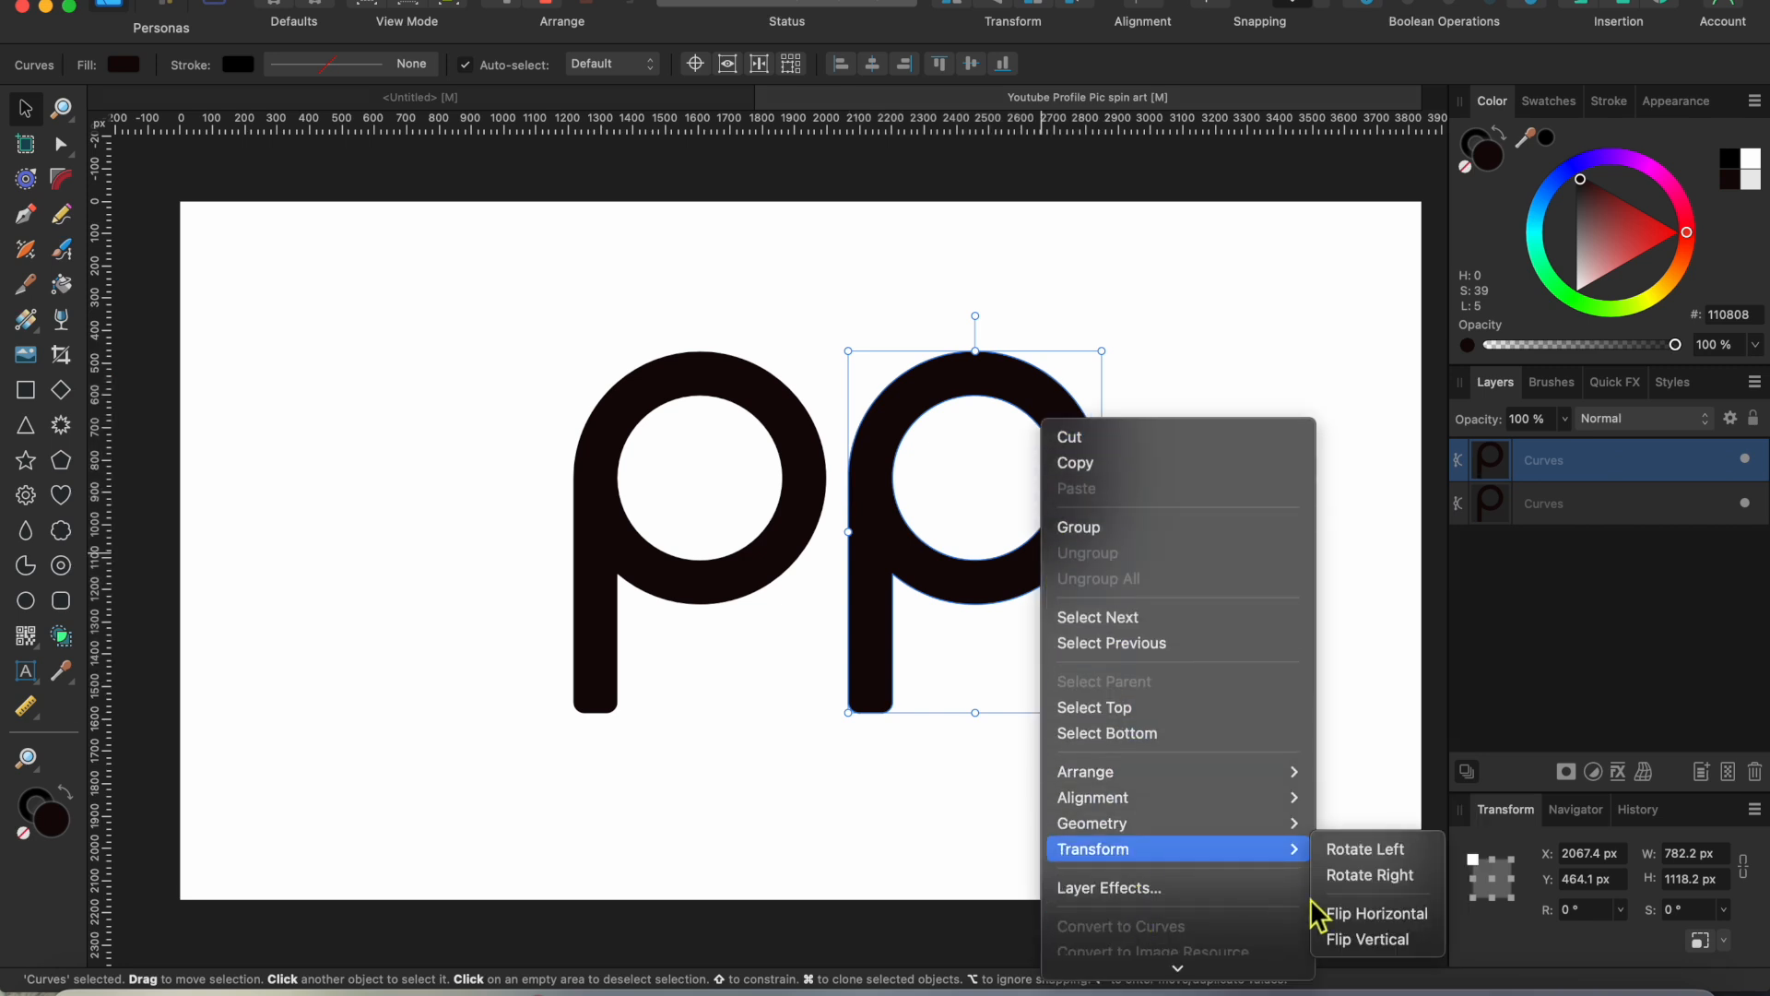
left_click(1355, 917)
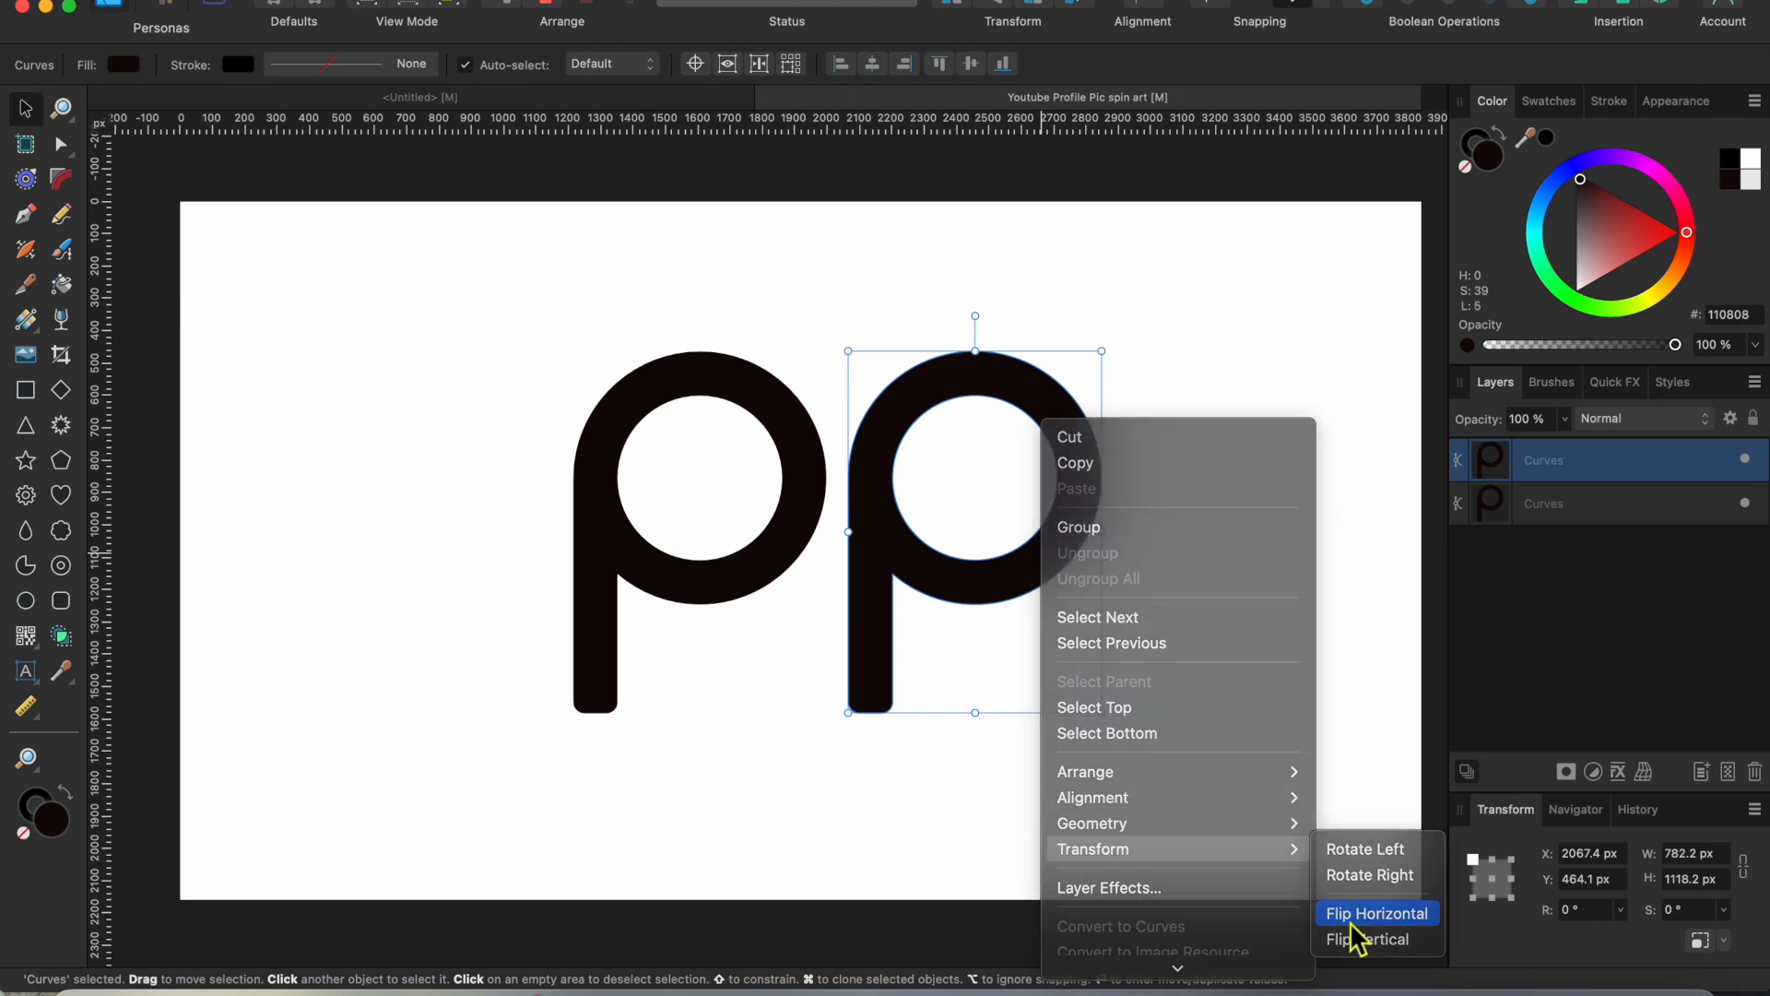
Move the mirrored copy left until its ring overlaps the first letter's ring by one band thickness
left_click_drag(1042, 558, 981, 566)
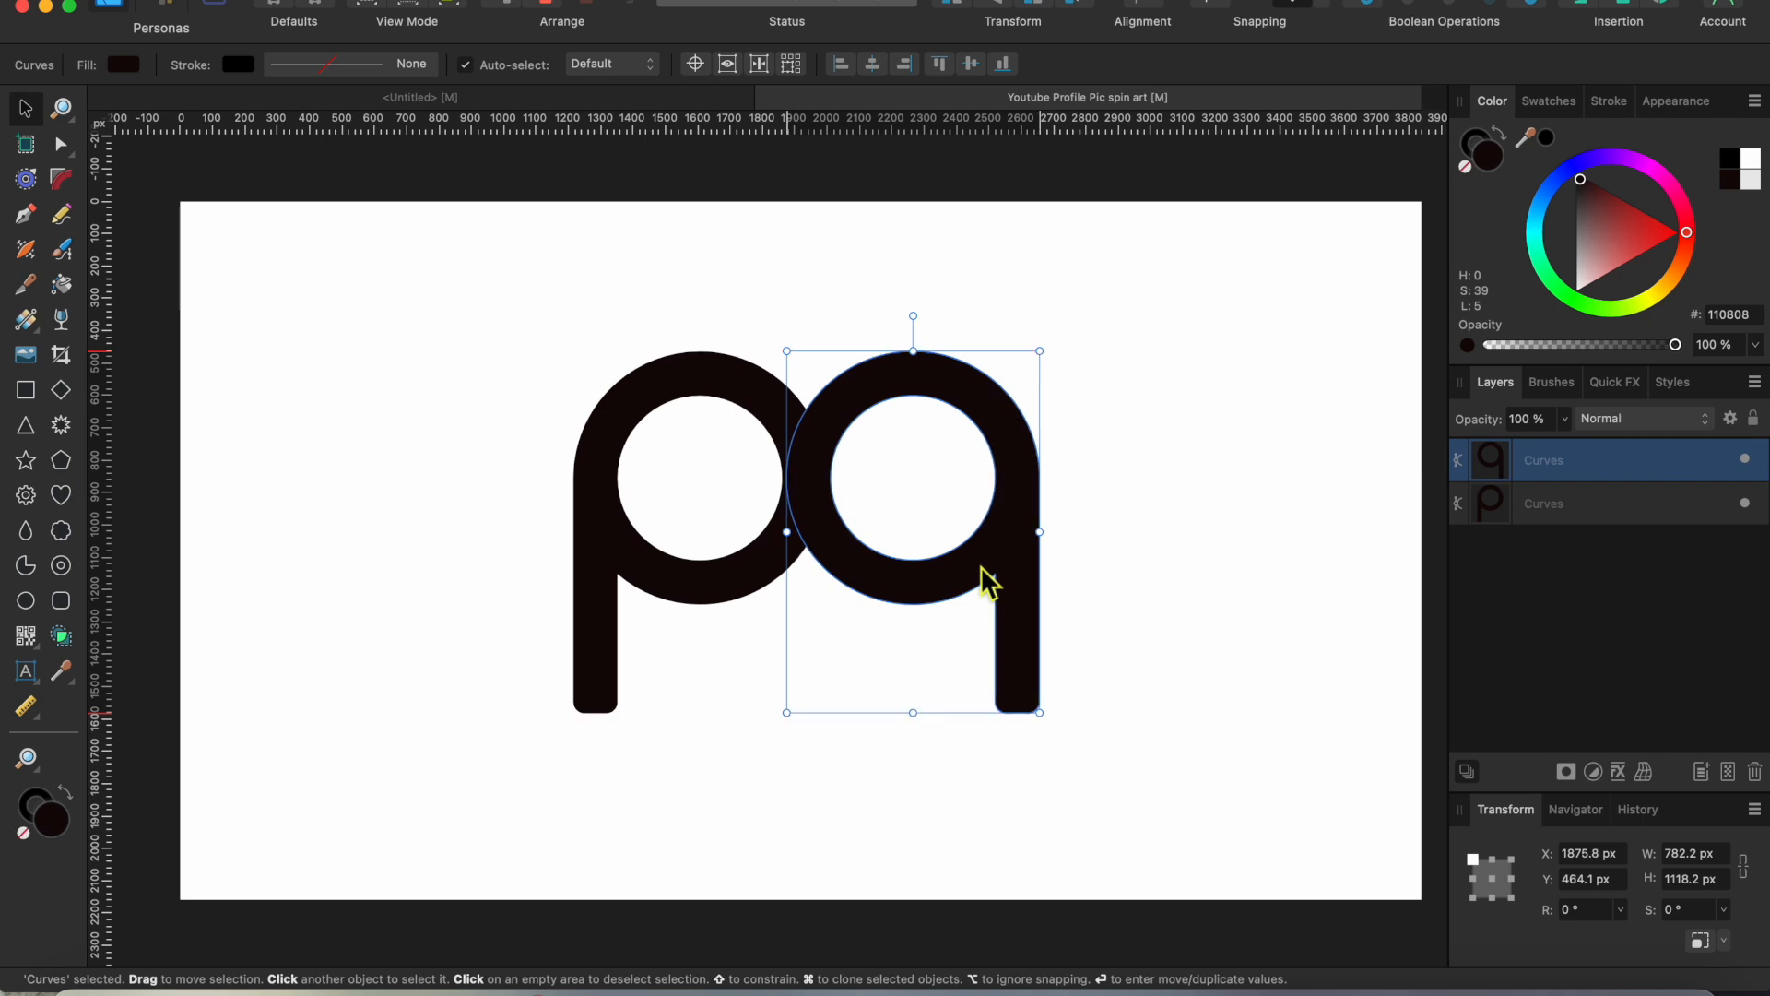
scroll(772, 479, "up", 5)
left_click_drag(901, 494, 893, 495)
scroll(727, 564, "down", 3)
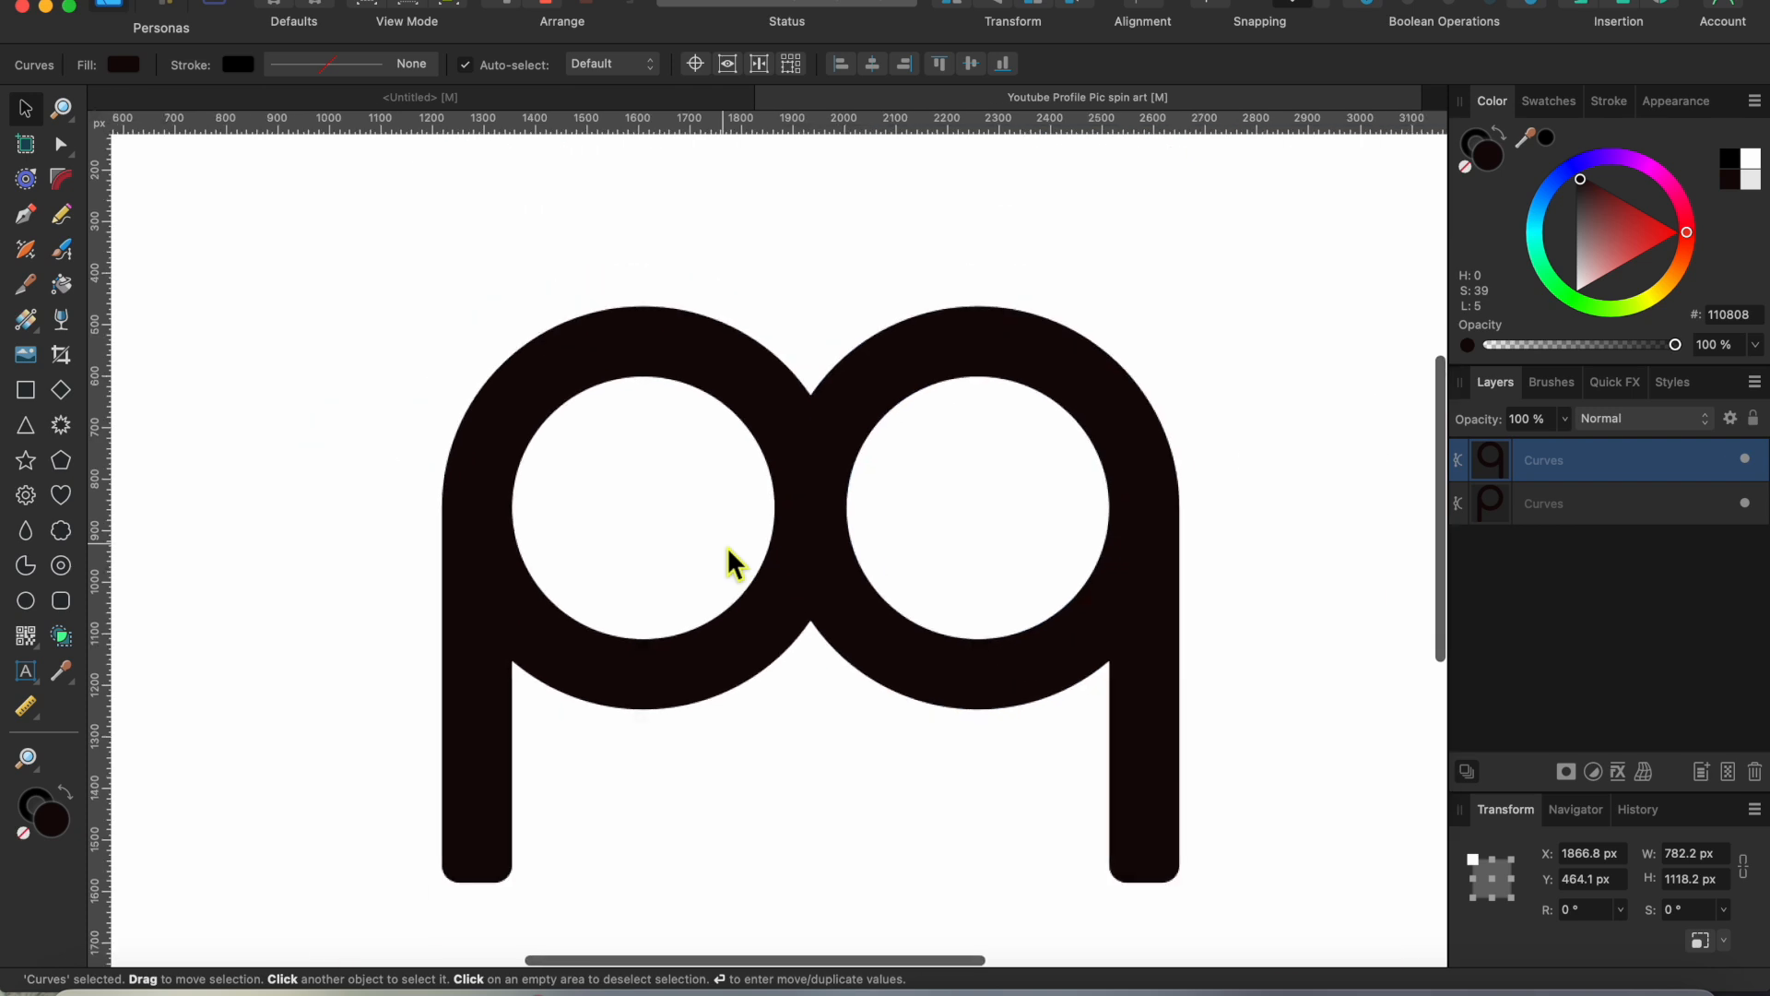
scroll(726, 564, "down", 2)
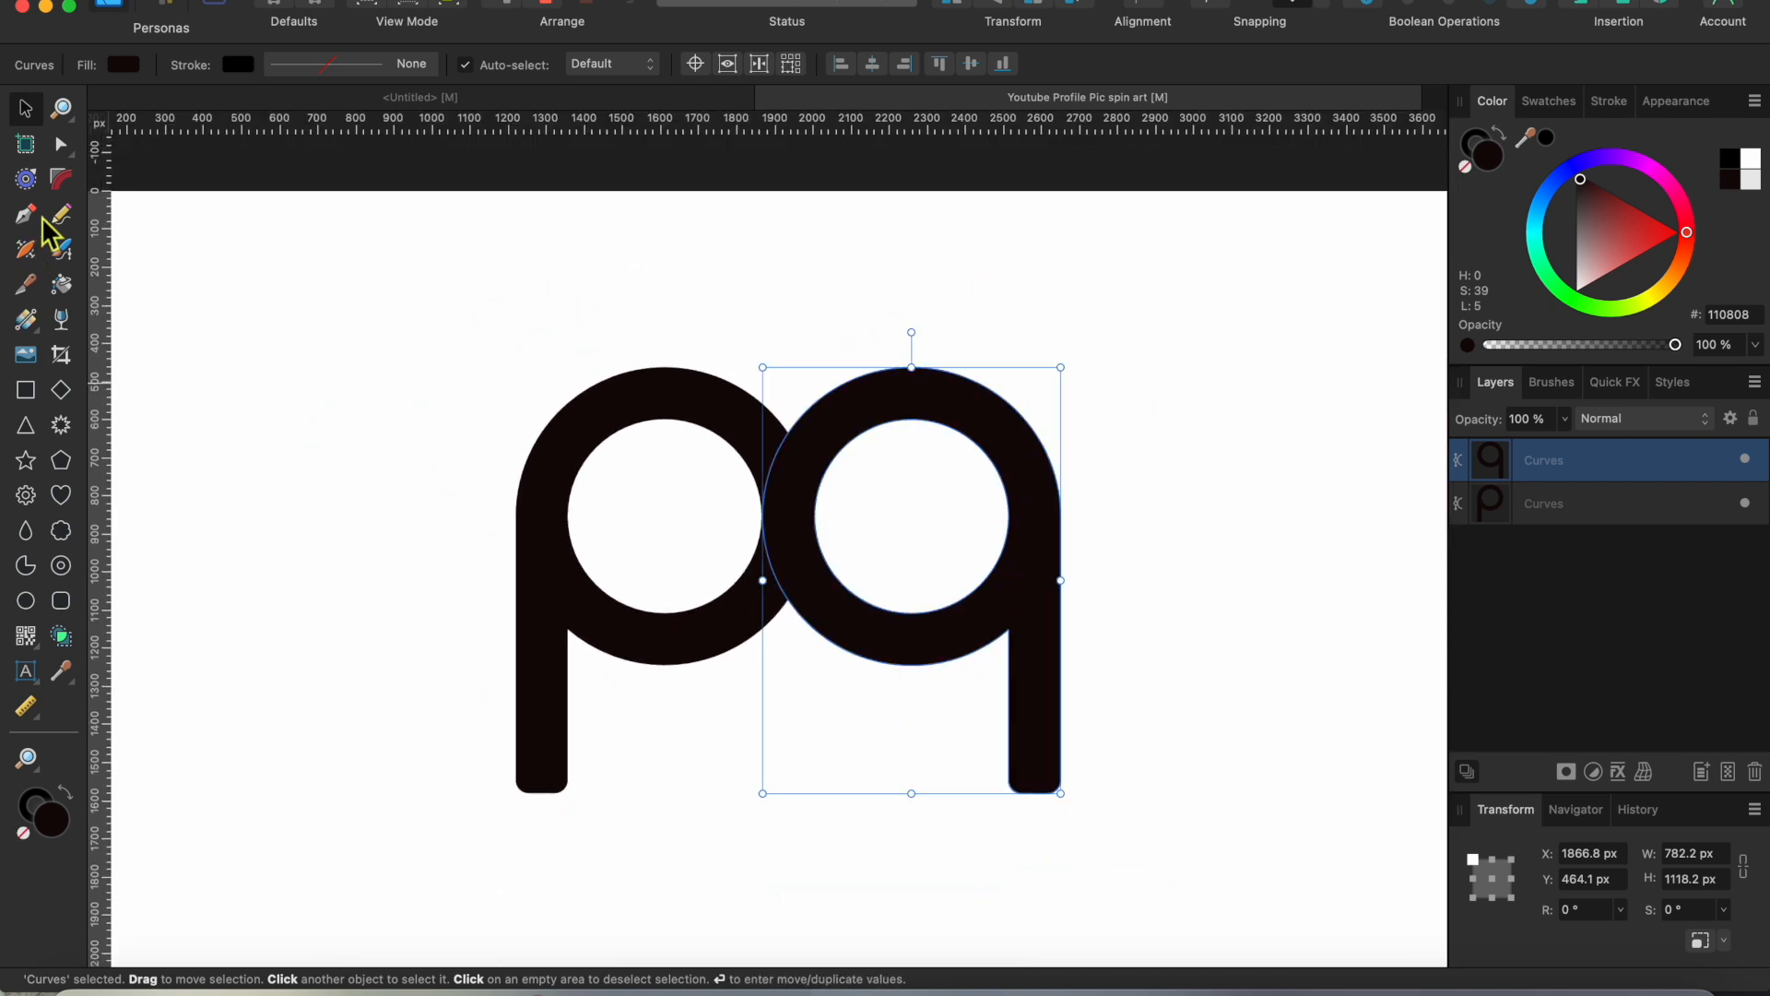
Shorten the mirrored letter's stem by moving its bottom end nodes up about 302 px to form an a
left_click(61, 146)
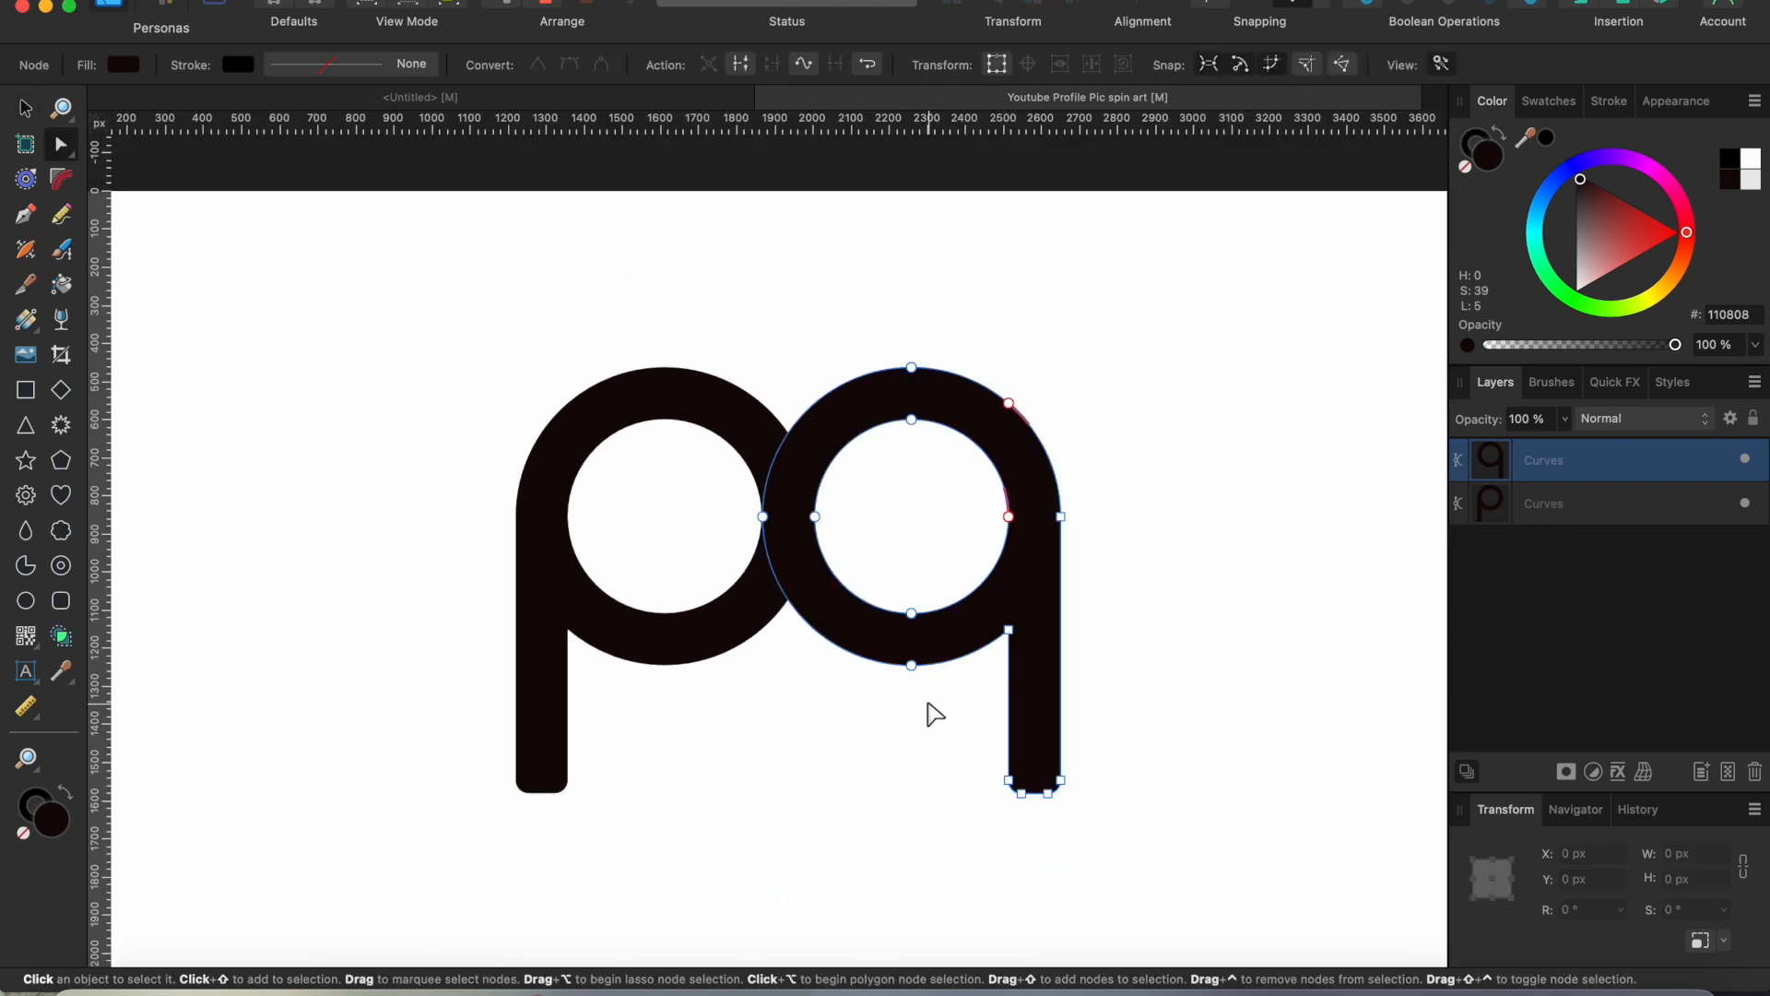
left_click_drag(985, 743, 1151, 863)
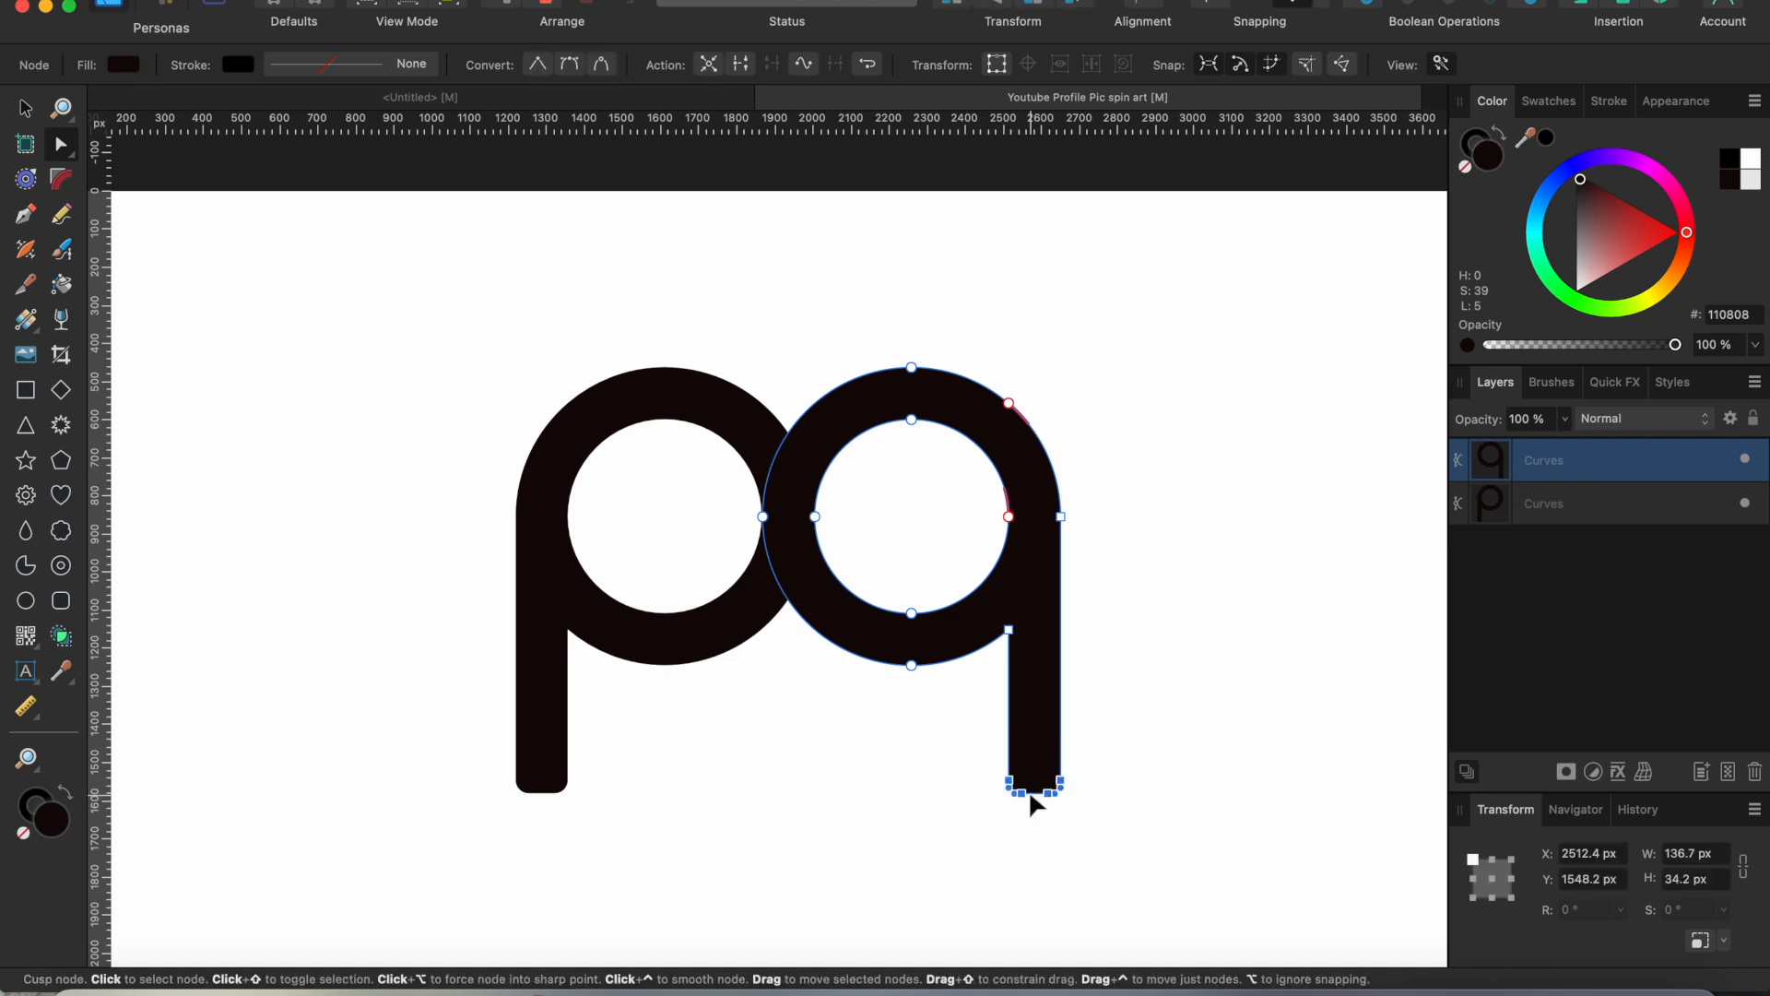
left_click_drag(1021, 789, 1016, 676)
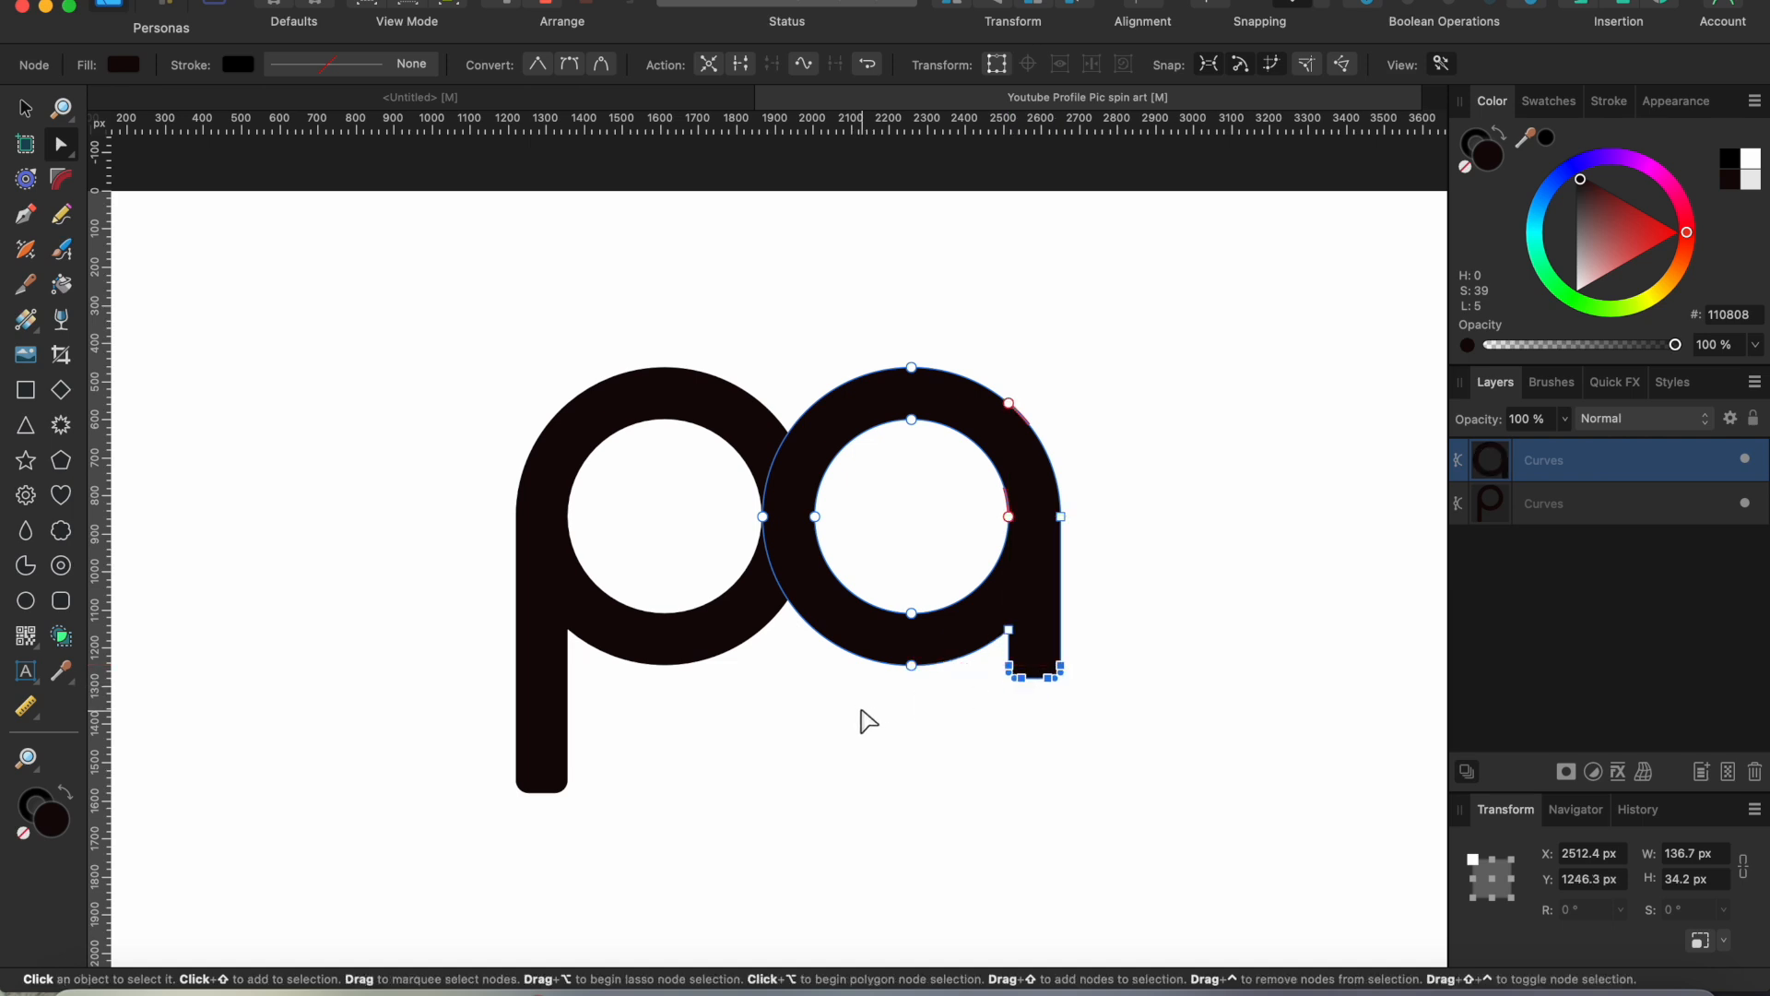
left_click(864, 737)
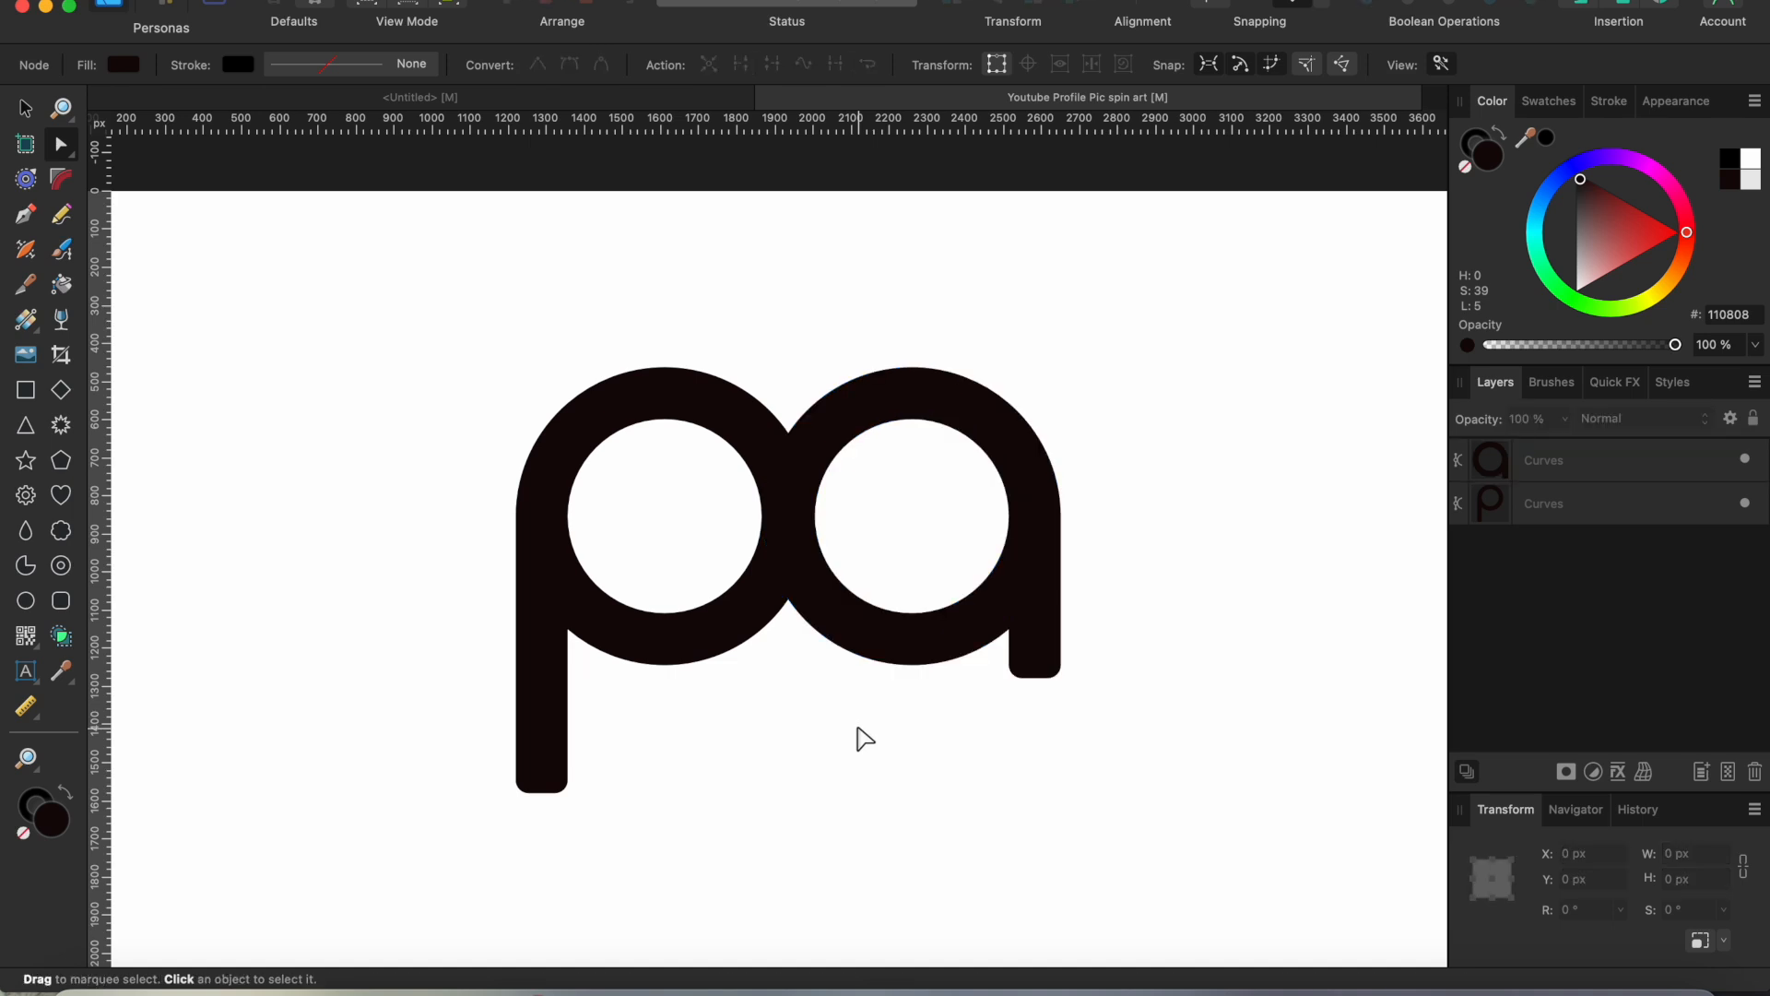
Select both the p and a curves and merge them into one shape with the Add geometry operation
left_click_drag(486, 746, 712, 846)
left_click(551, 777)
left_click_drag(483, 740, 557, 780)
left_click(692, 813)
scroll(729, 811, "down", 3)
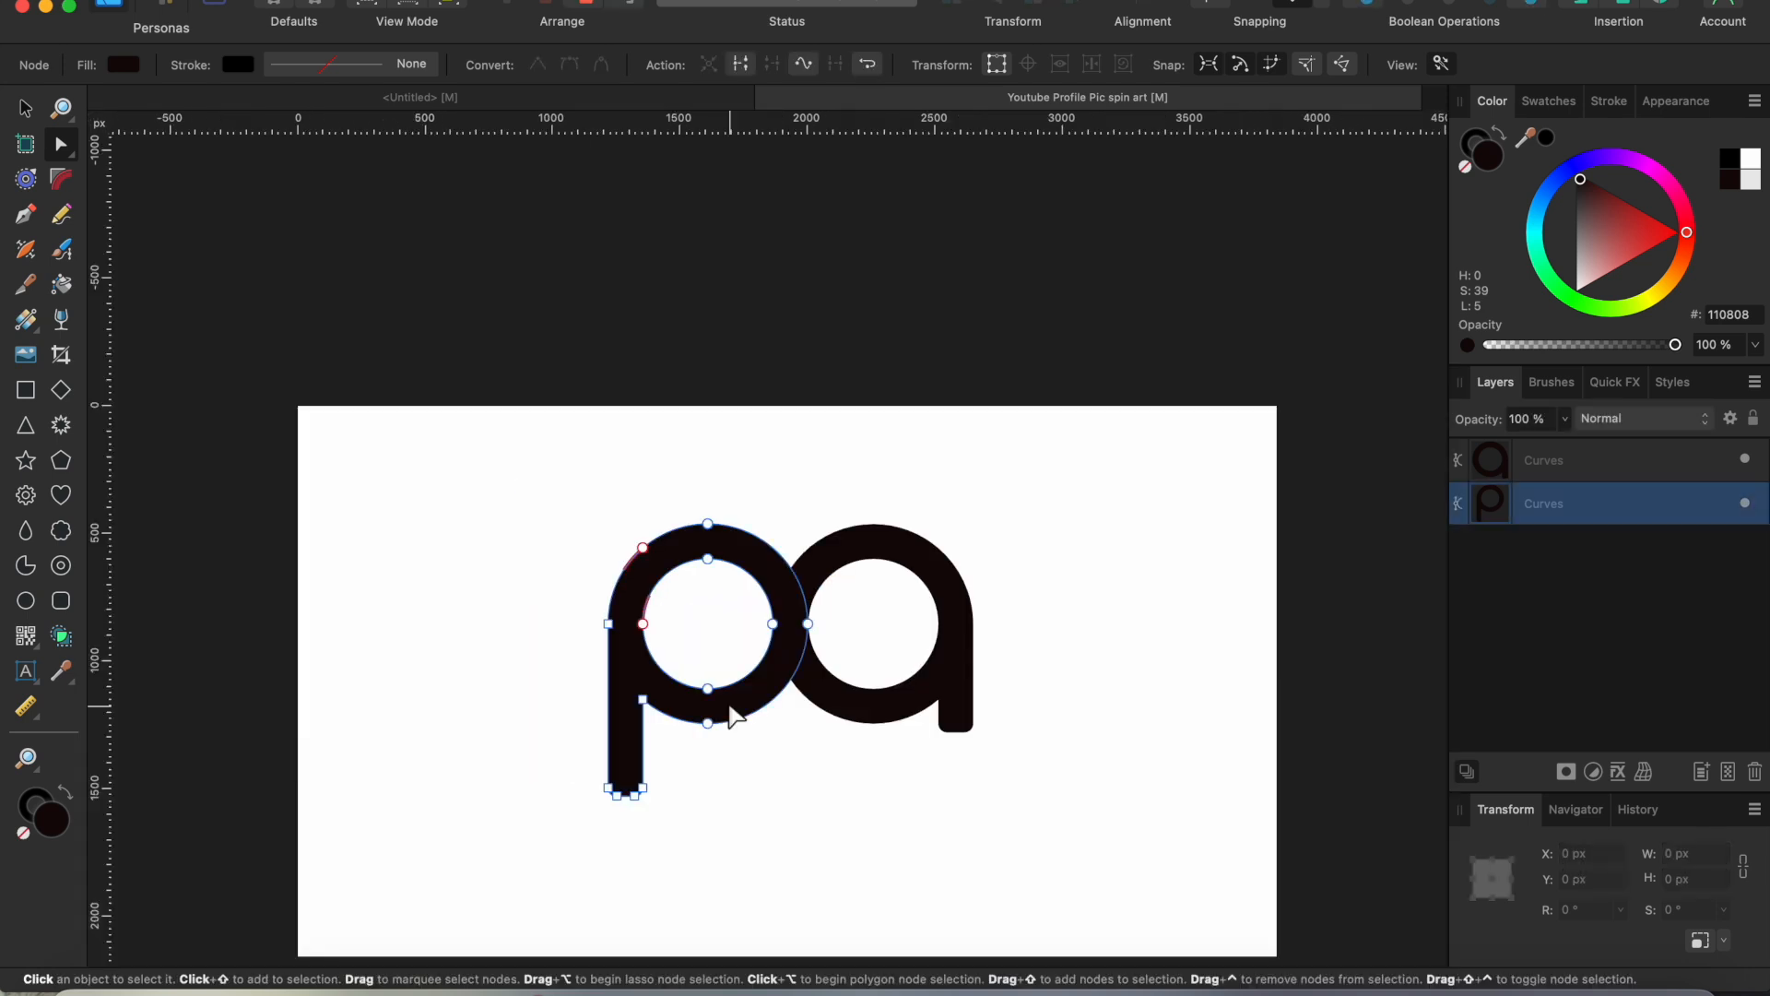
left_click(839, 690, "shift")
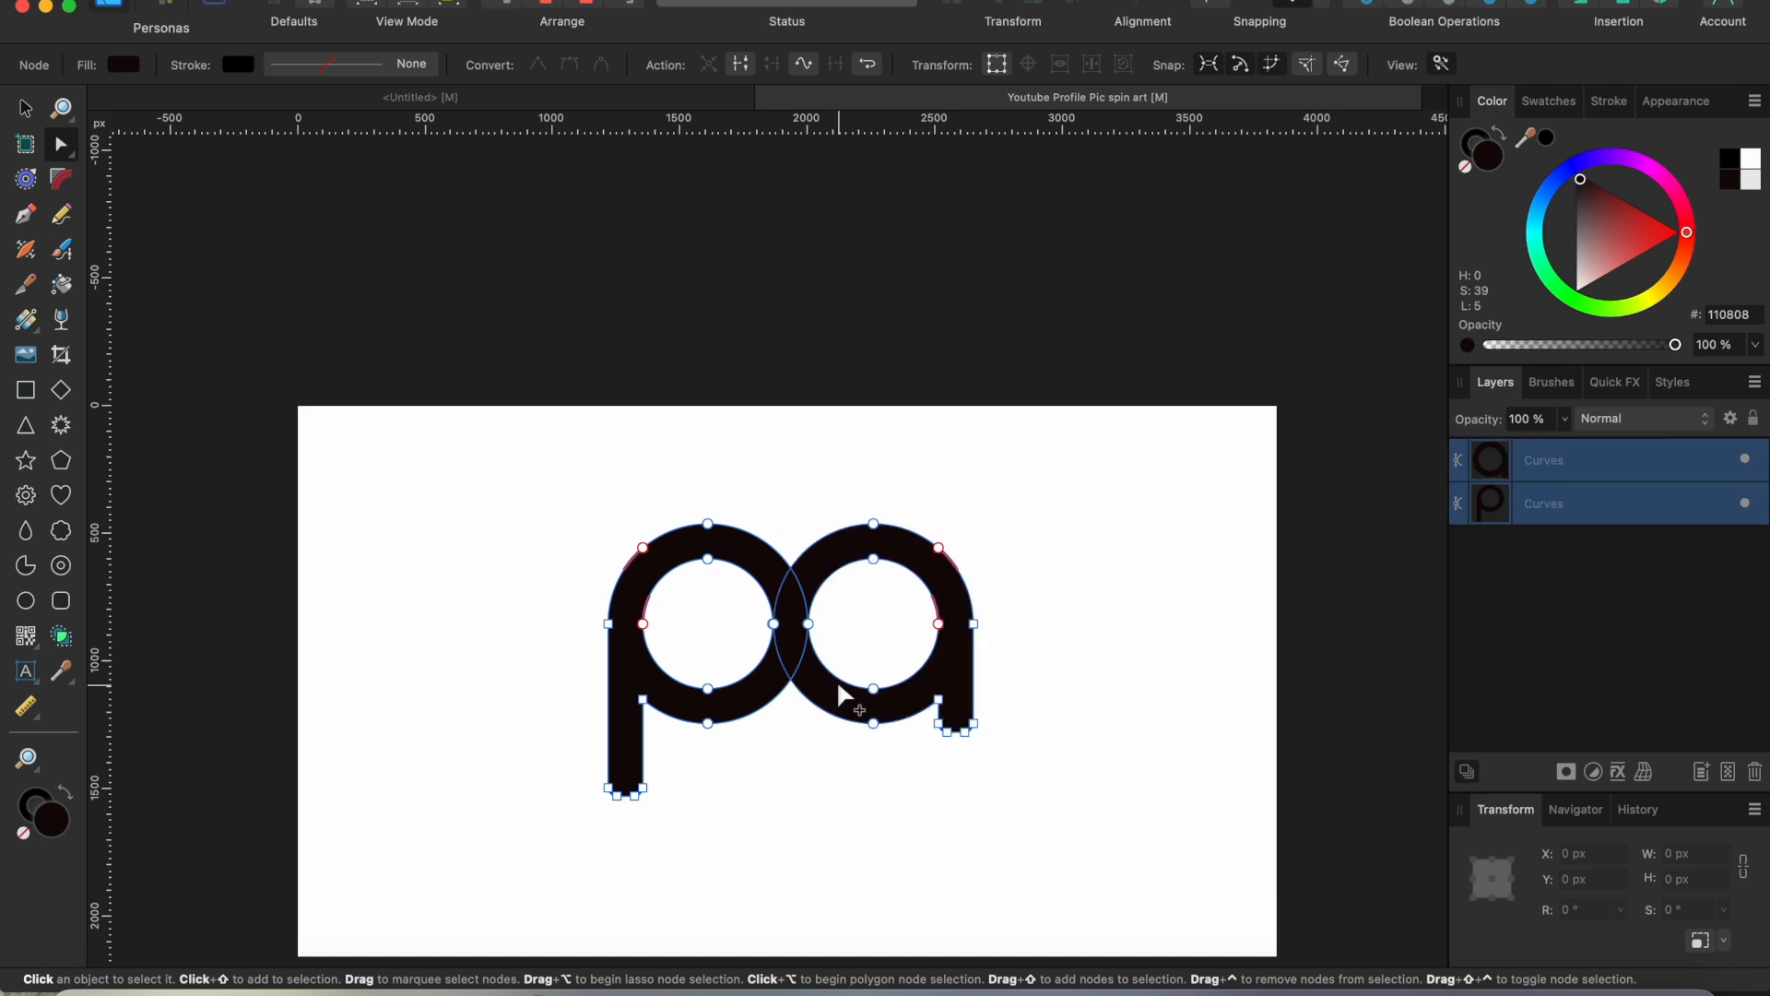
right_click(890, 693)
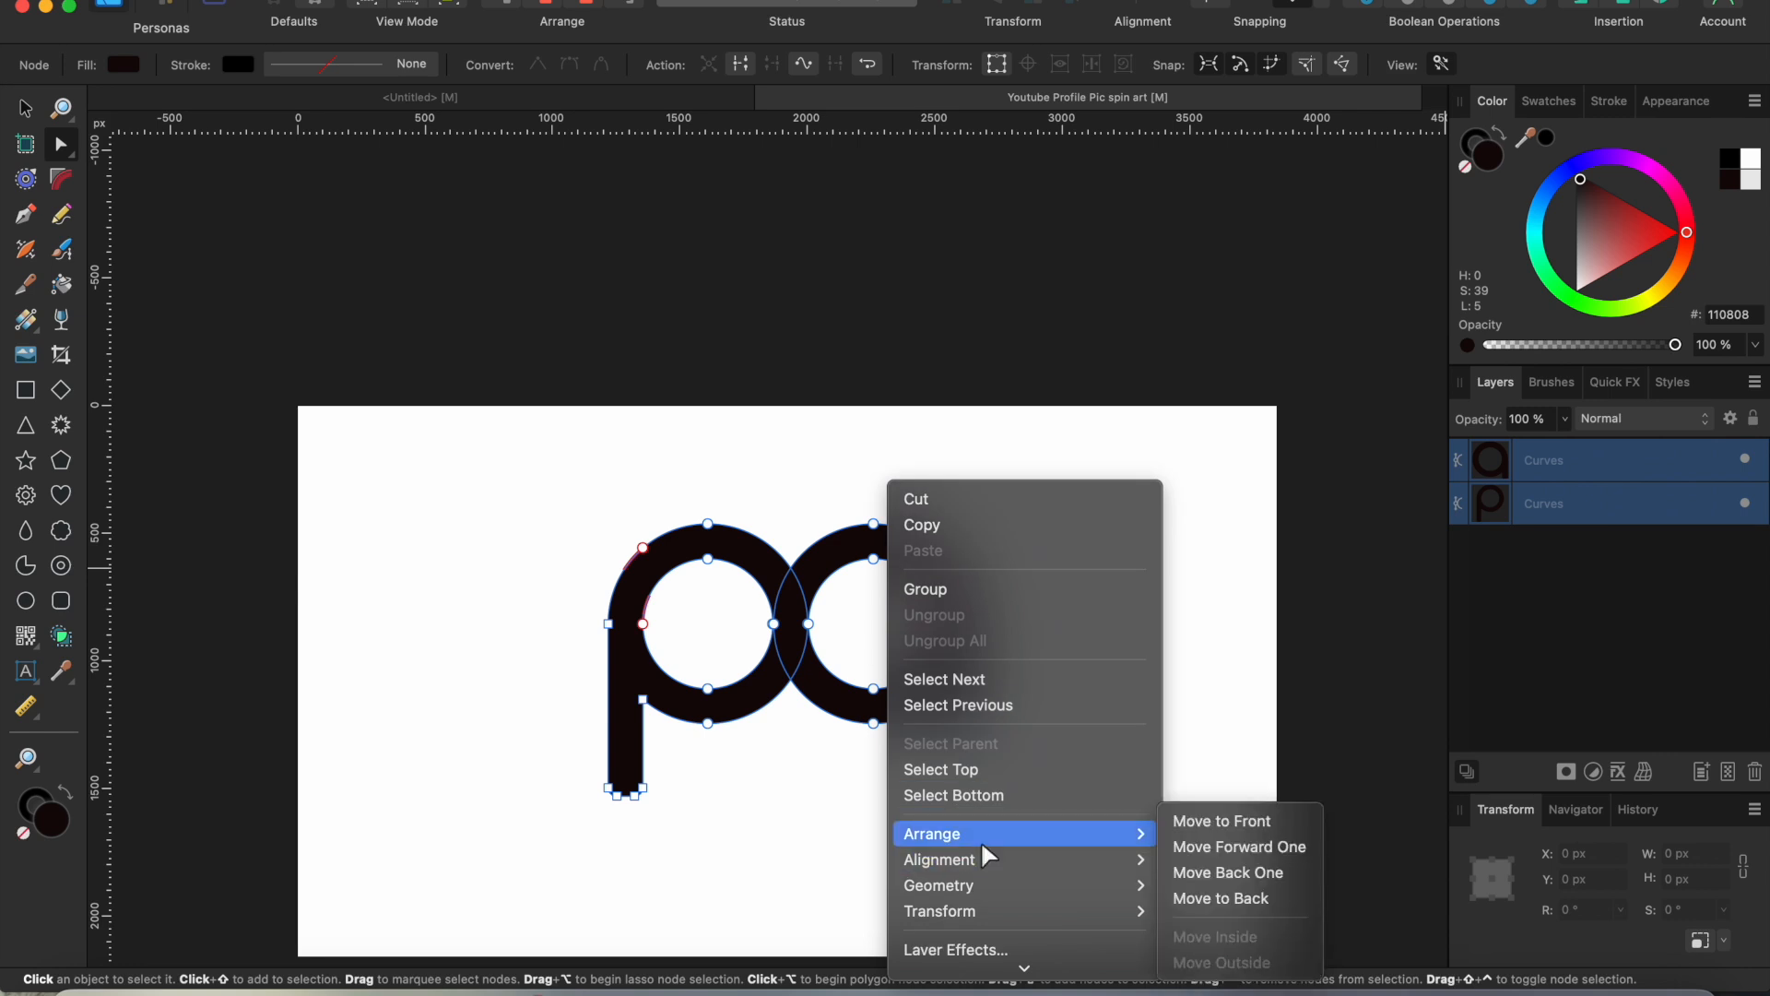
mouse_move(984, 859)
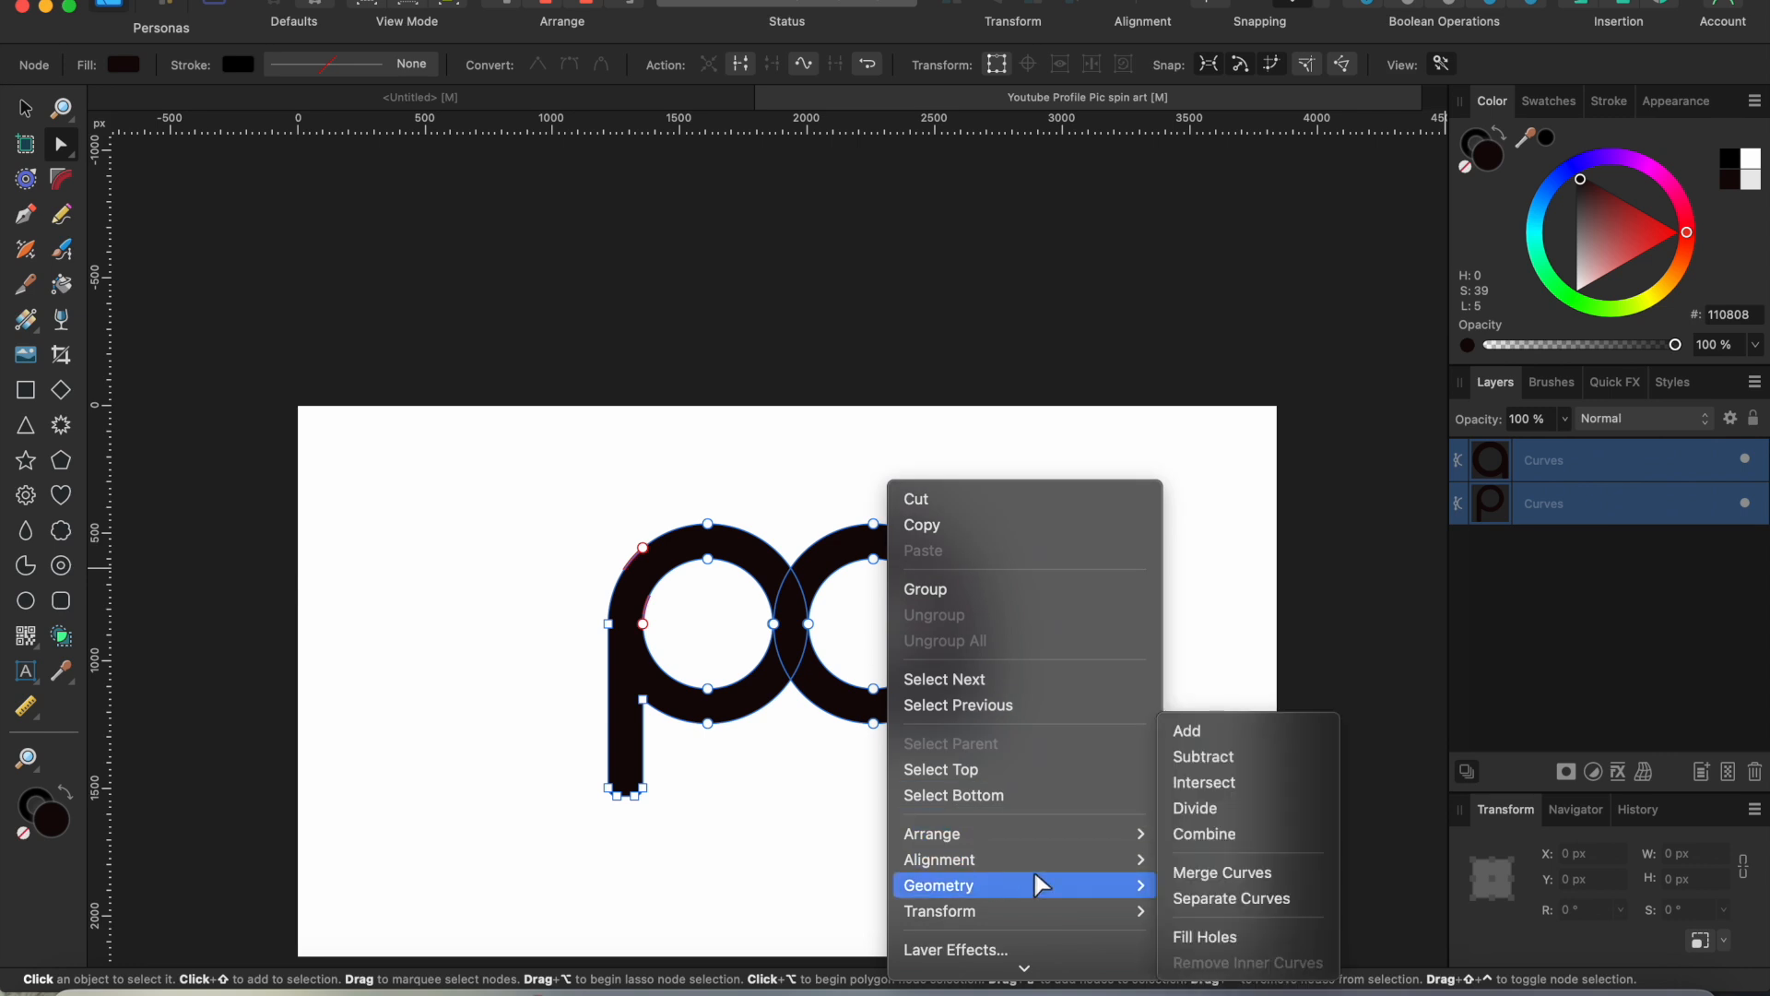
mouse_move(1136, 887)
left_click(1203, 754)
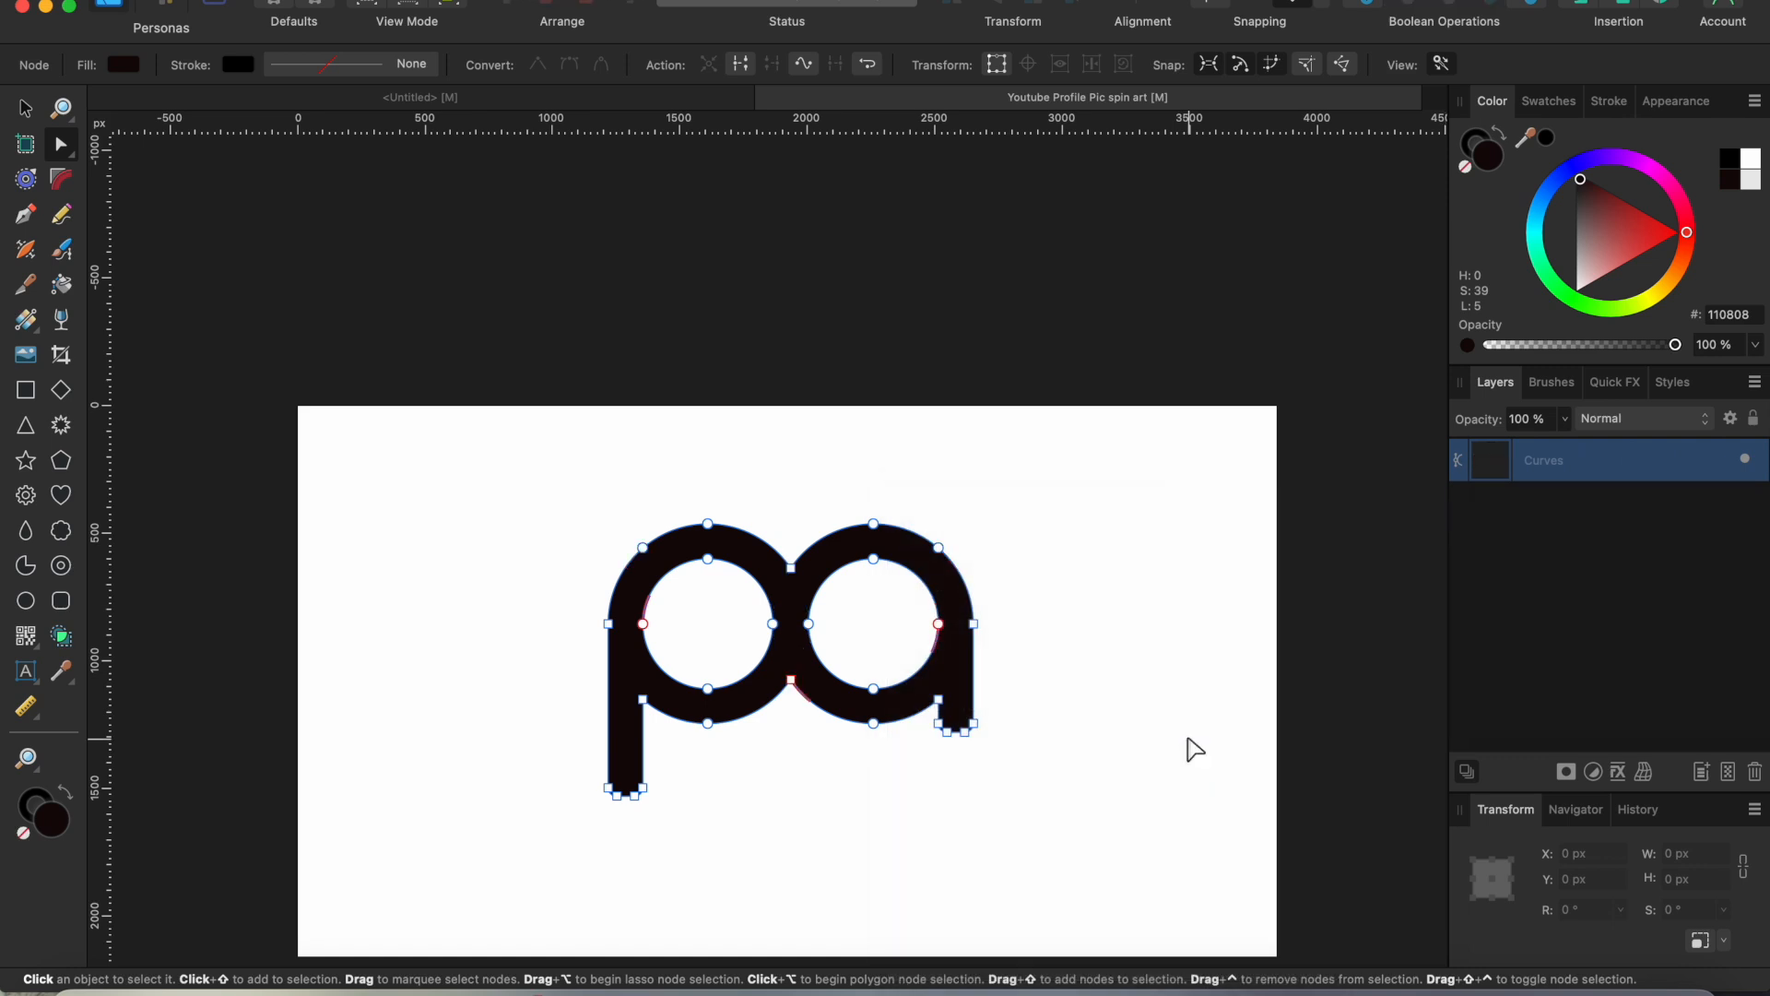
Hide the merged pa shape and deselect it
left_click(1746, 459)
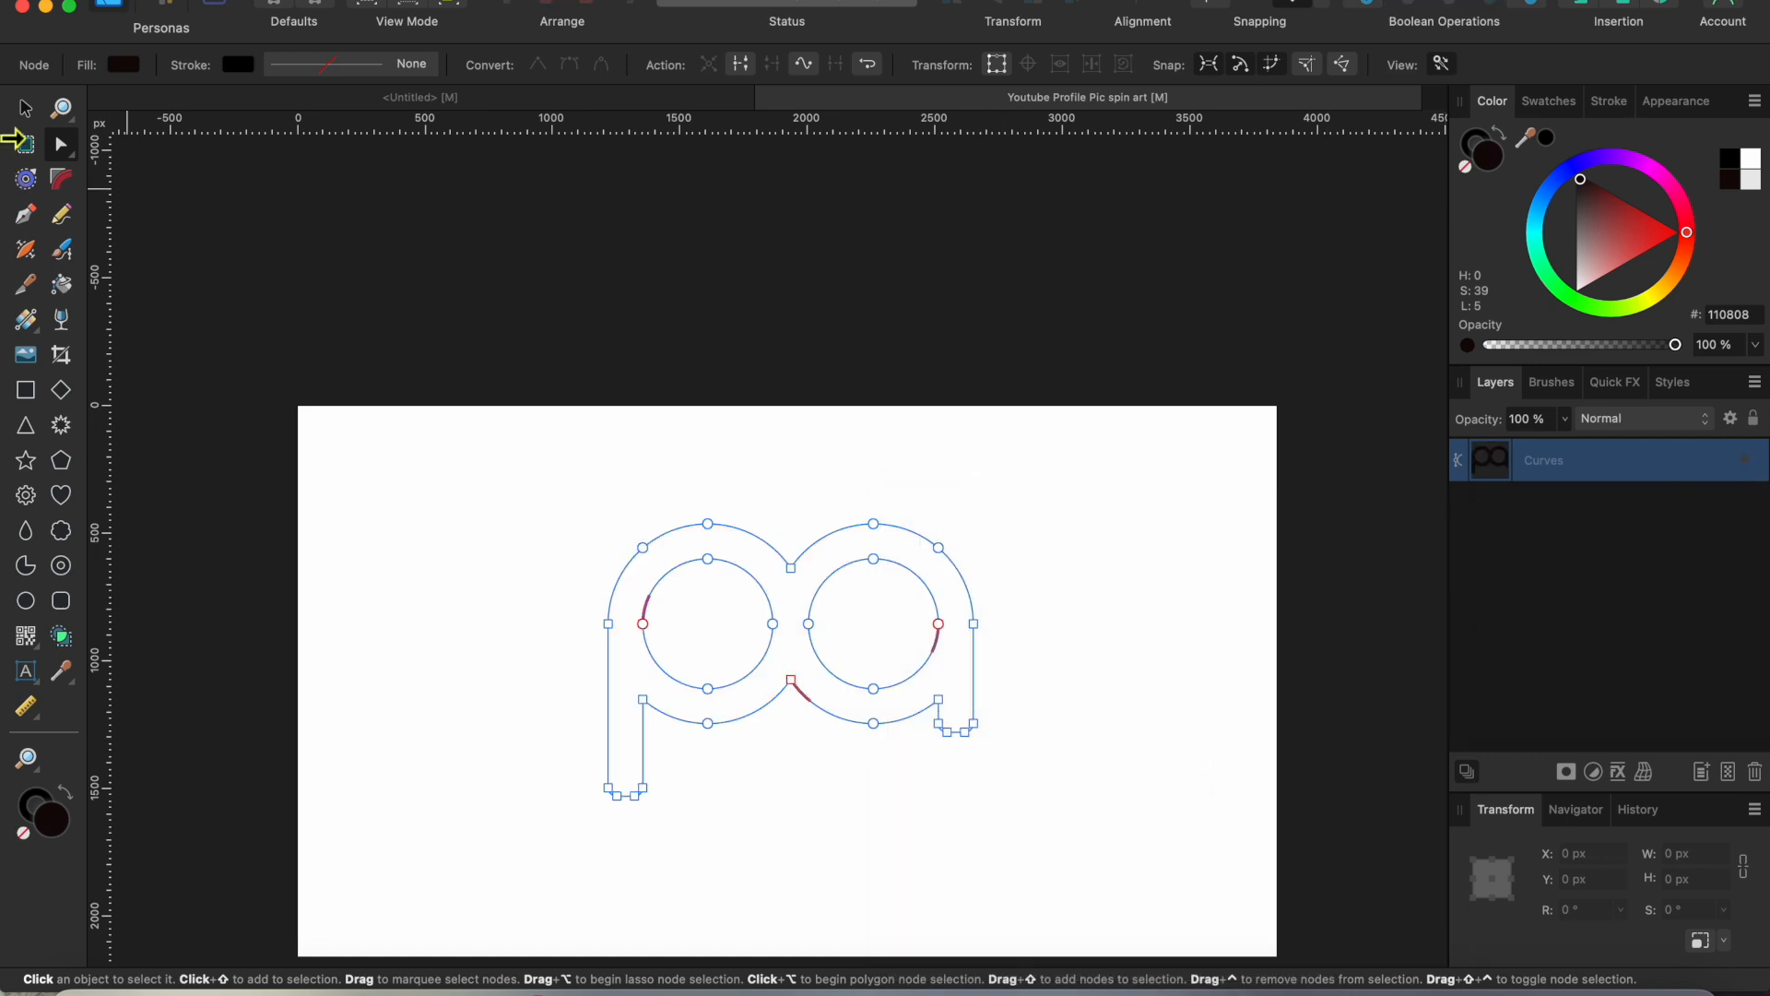
left_click(25, 108)
left_click(1149, 314)
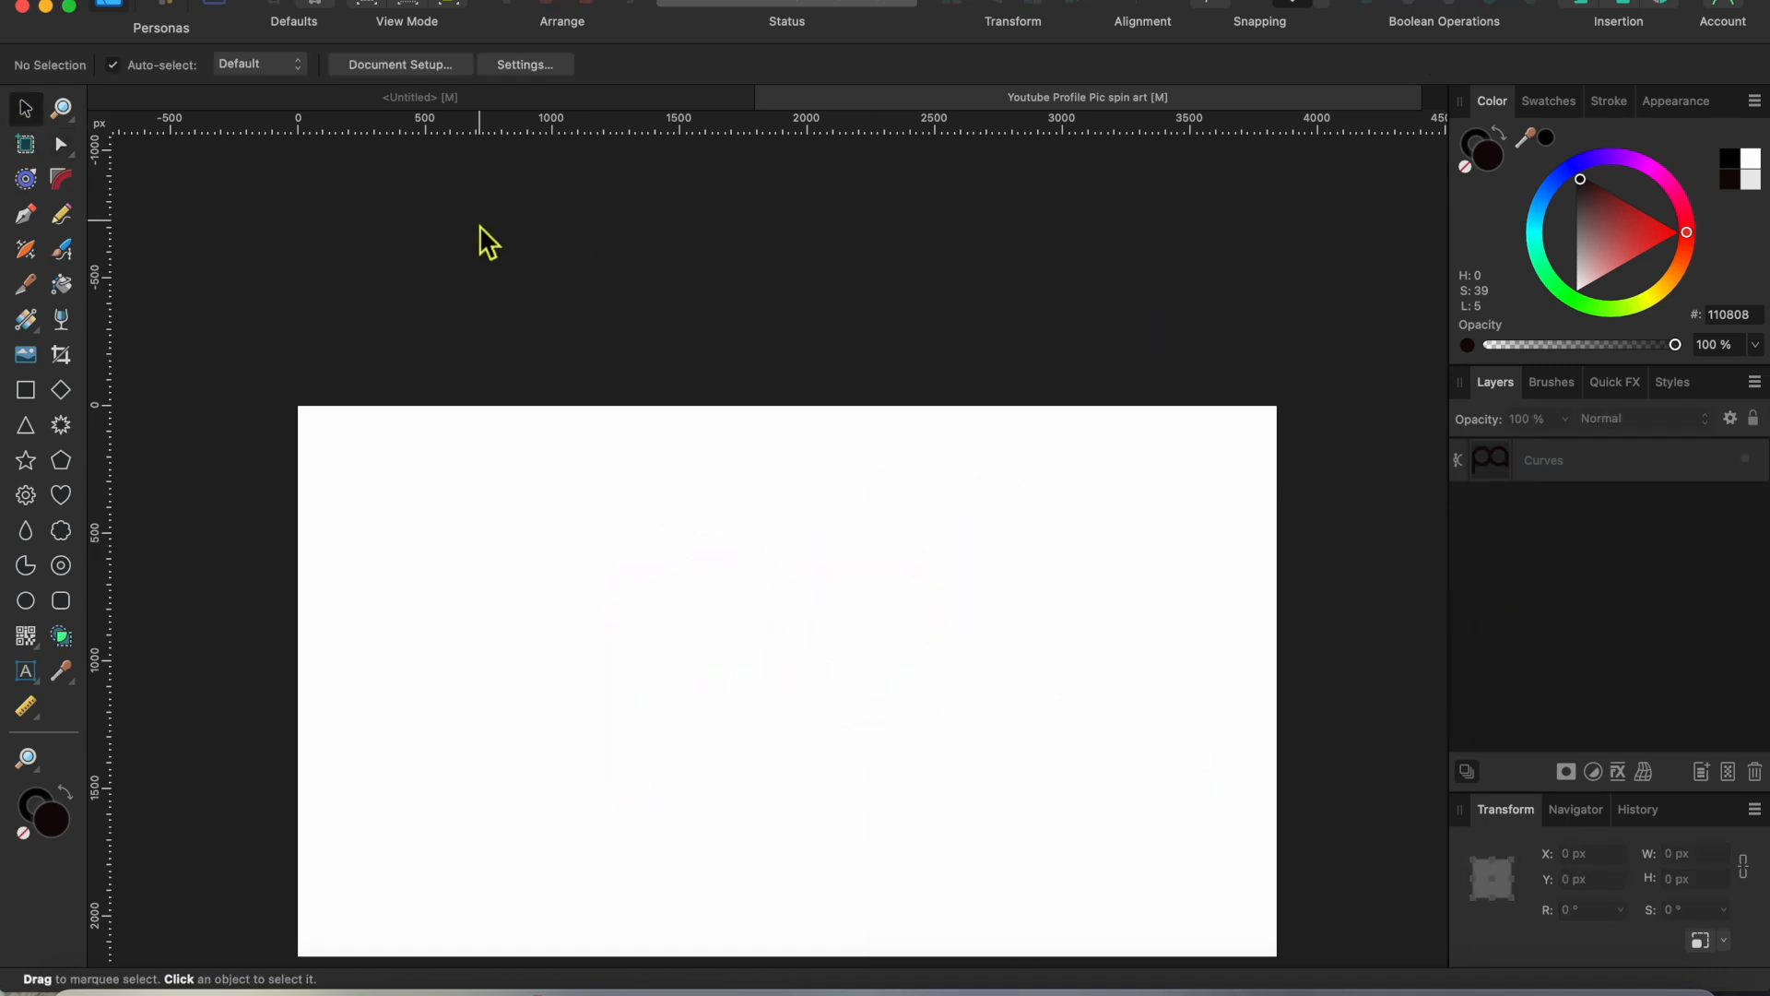
Place a horizontal and a vertical guide crossing at the centre of the page
scroll(462, 387, "down", 2)
left_click_drag(699, 134, 705, 610)
left_click_drag(109, 548, 788, 631)
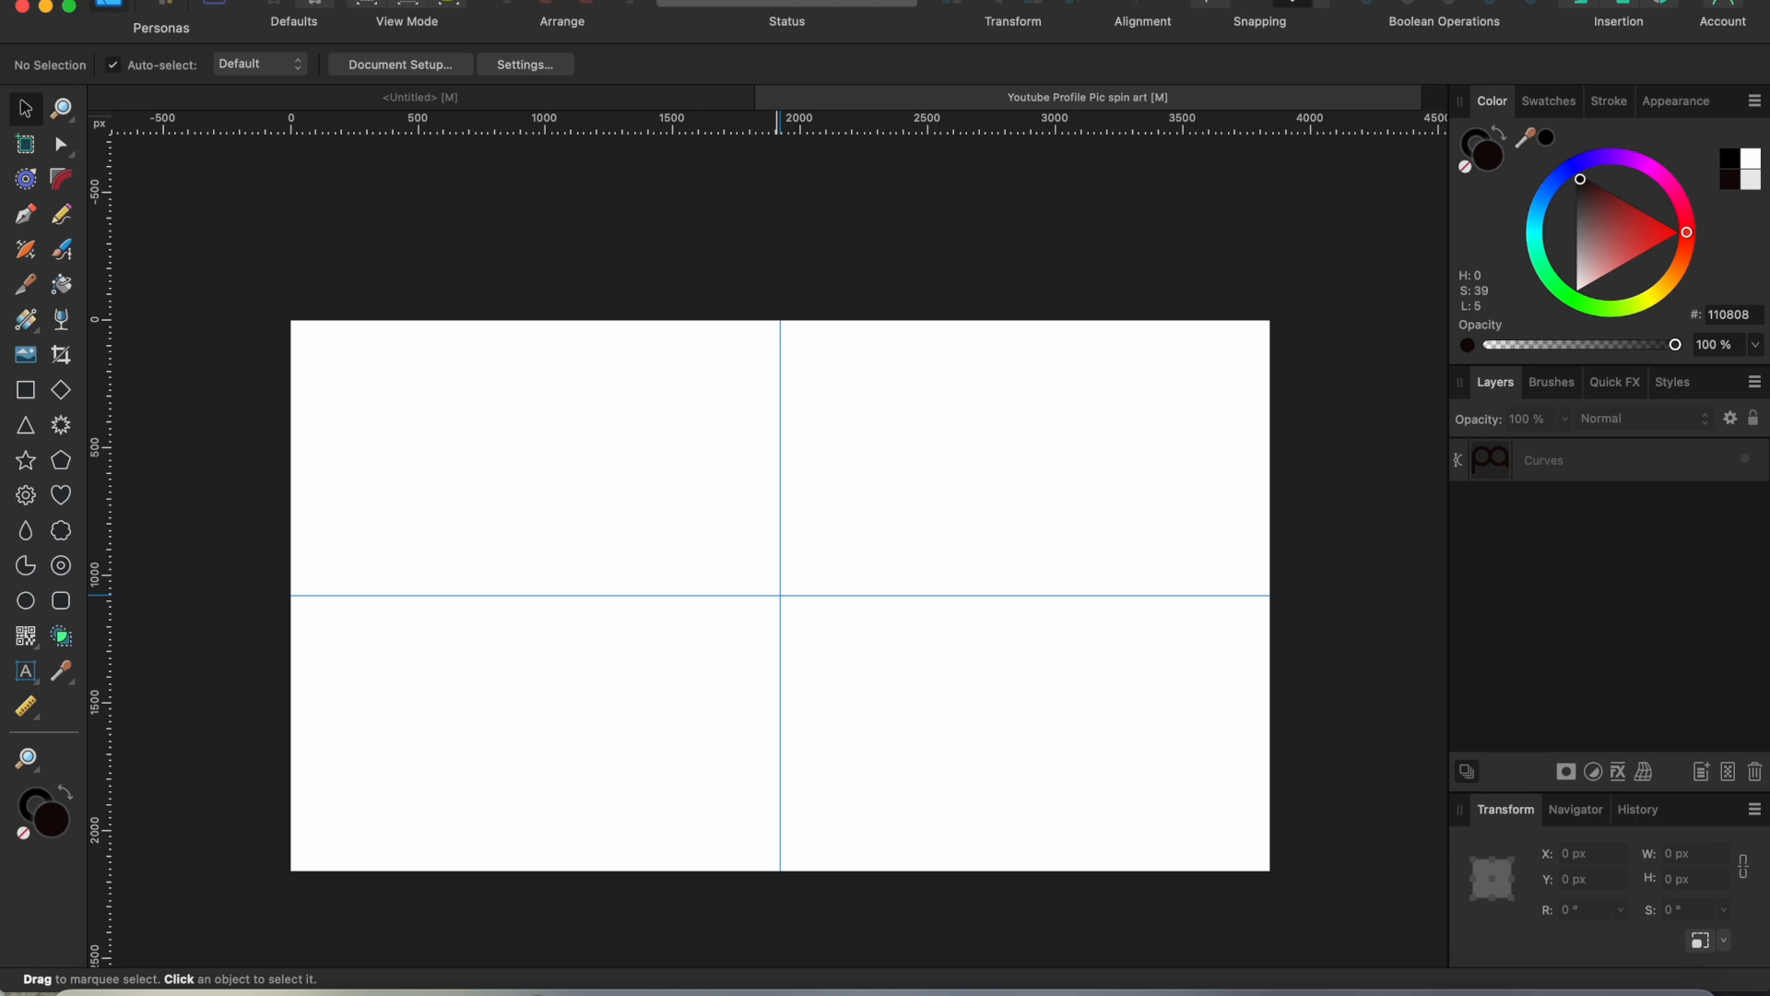
Place the three-icon image from the Logo assets category near the page's upper-left corner, then close the assets library
left_click(582, 1)
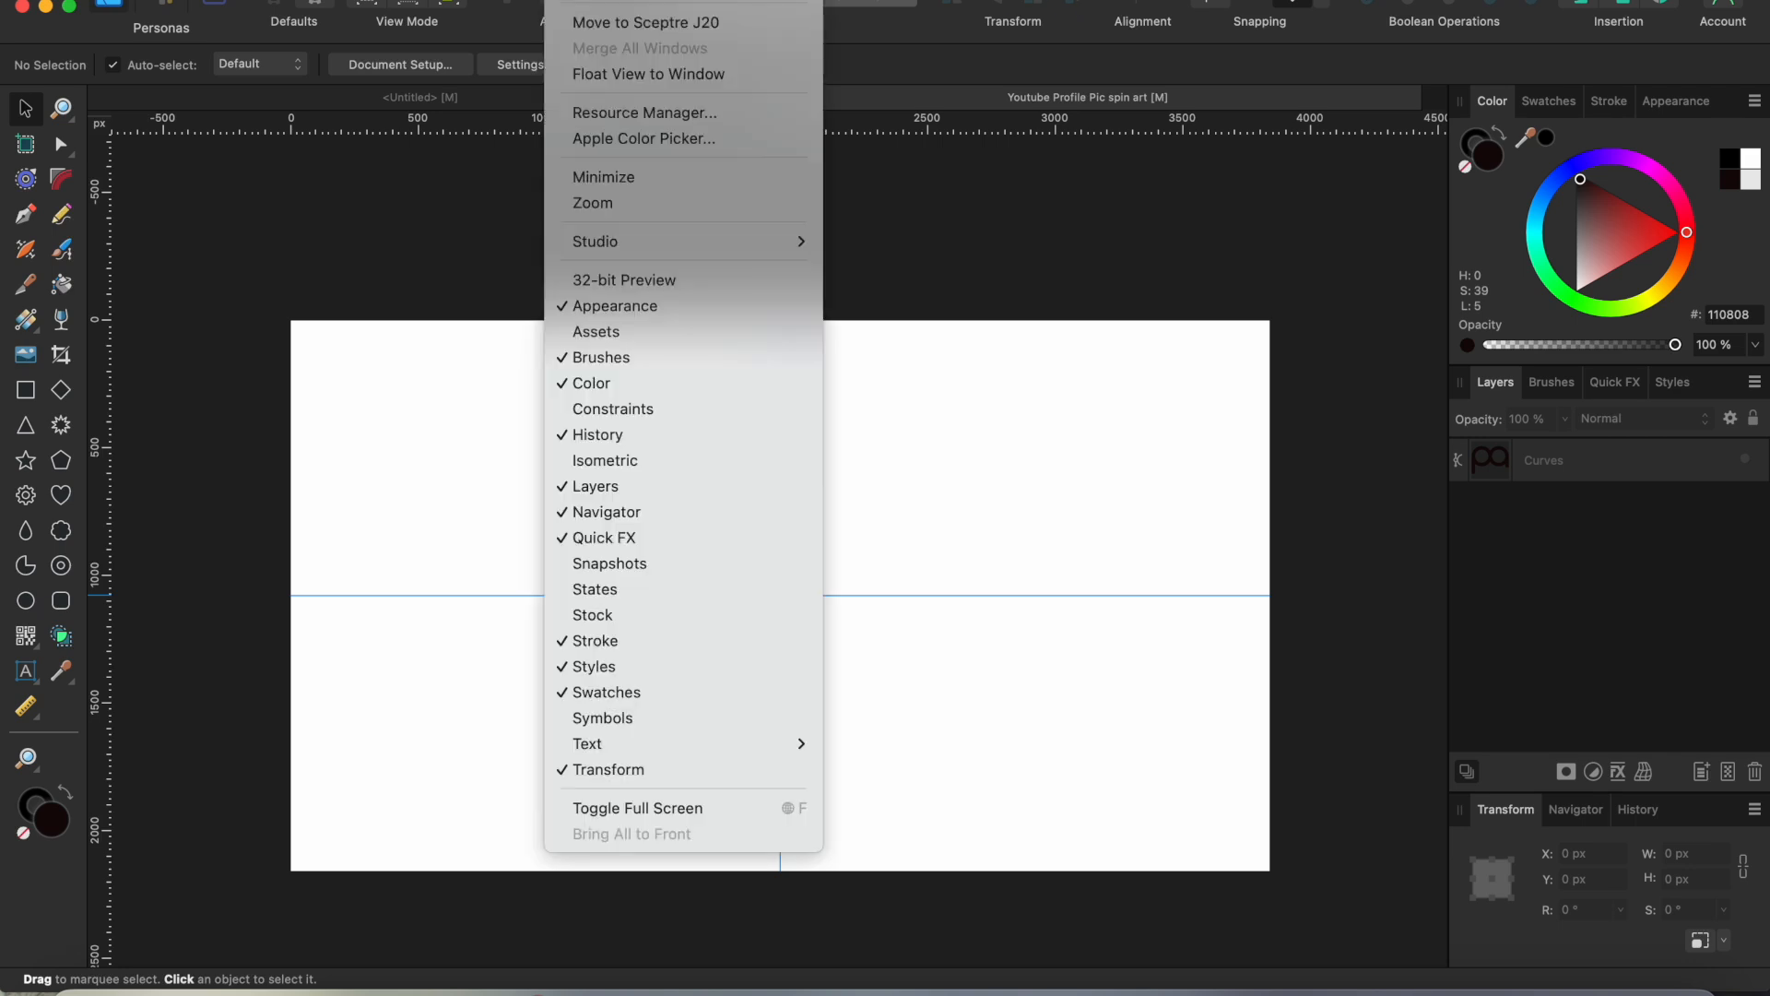
left_click(604, 334)
left_click_drag(126, 247, 794, 394)
left_click(381, 101)
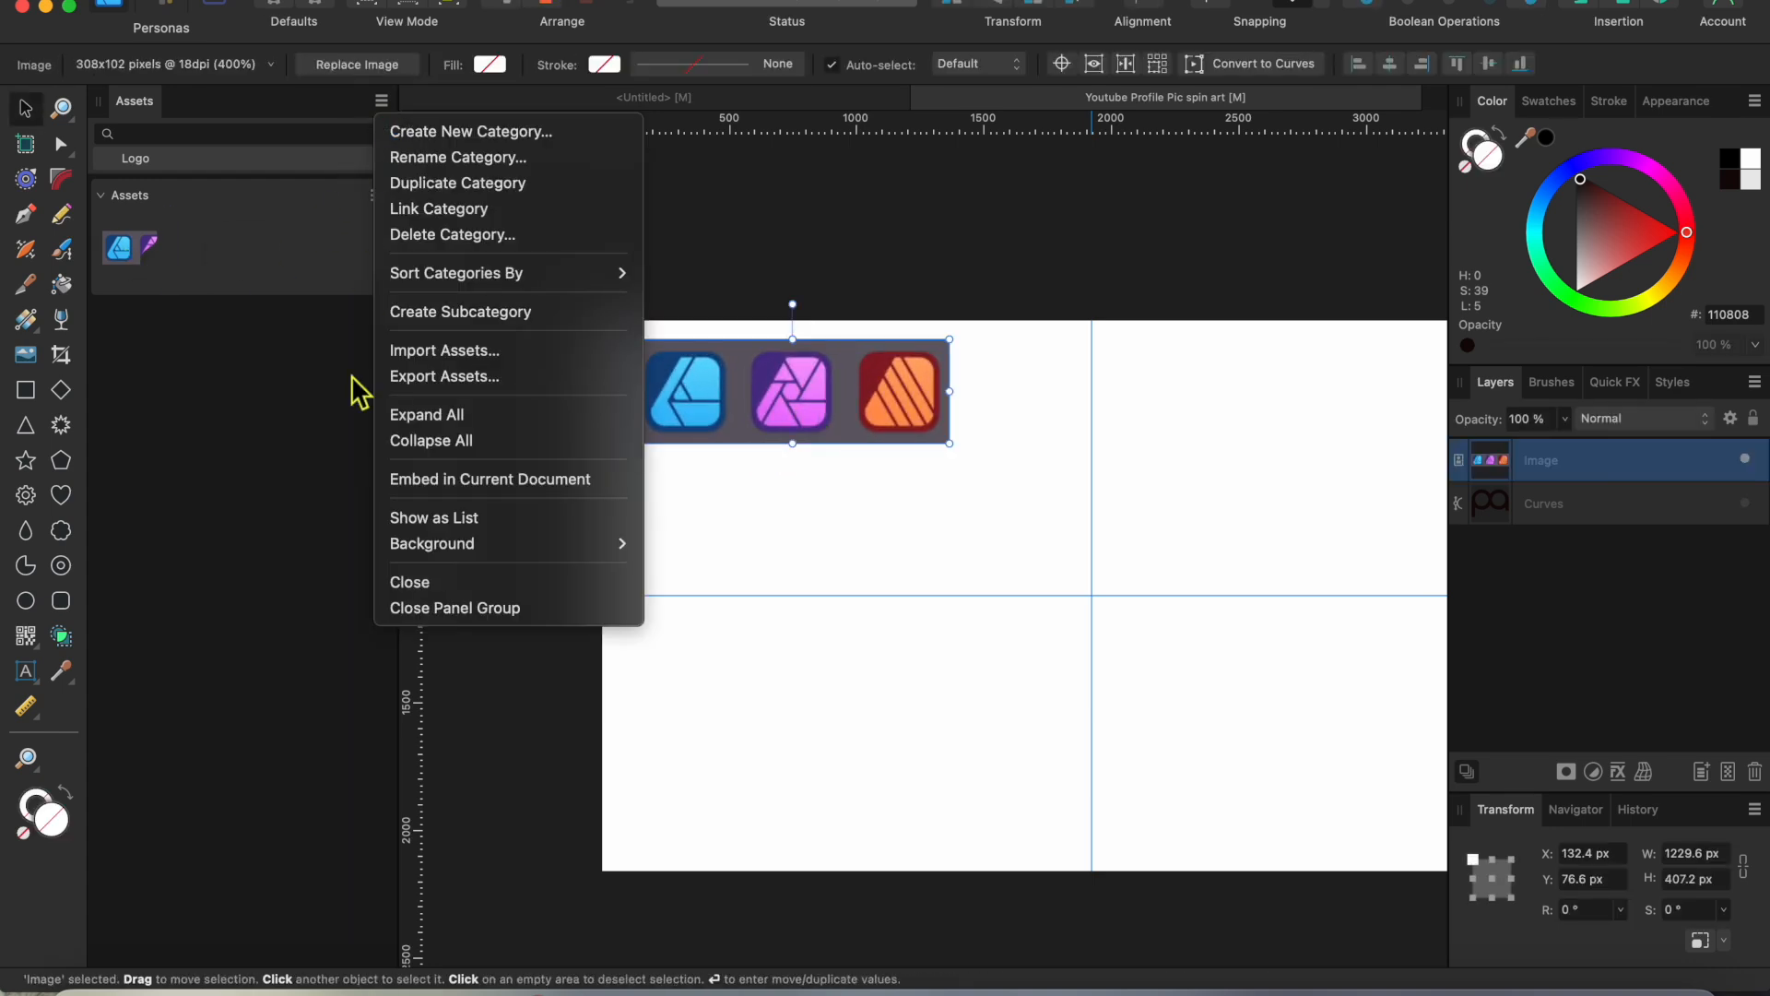
left_click(429, 609)
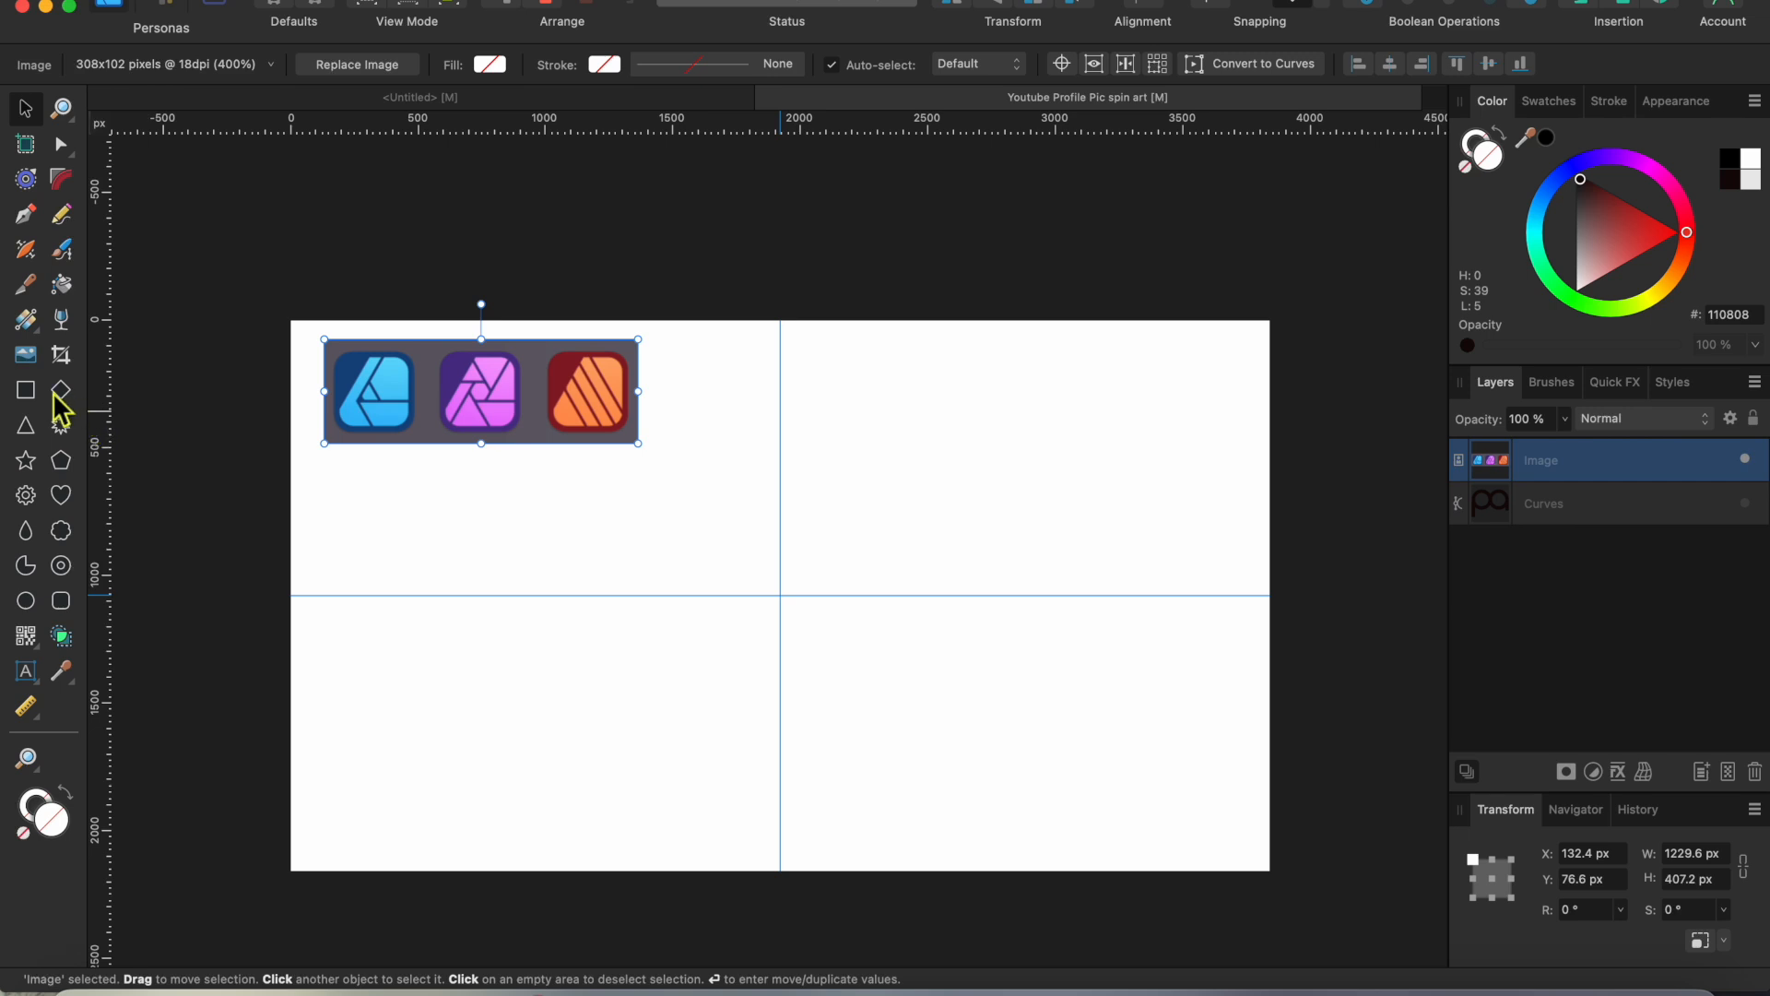
Draw a diamond about 576 px wide centred on the guide crossing and fill it with light blue 4FCCFA sampled from the first icon
left_click(25, 390)
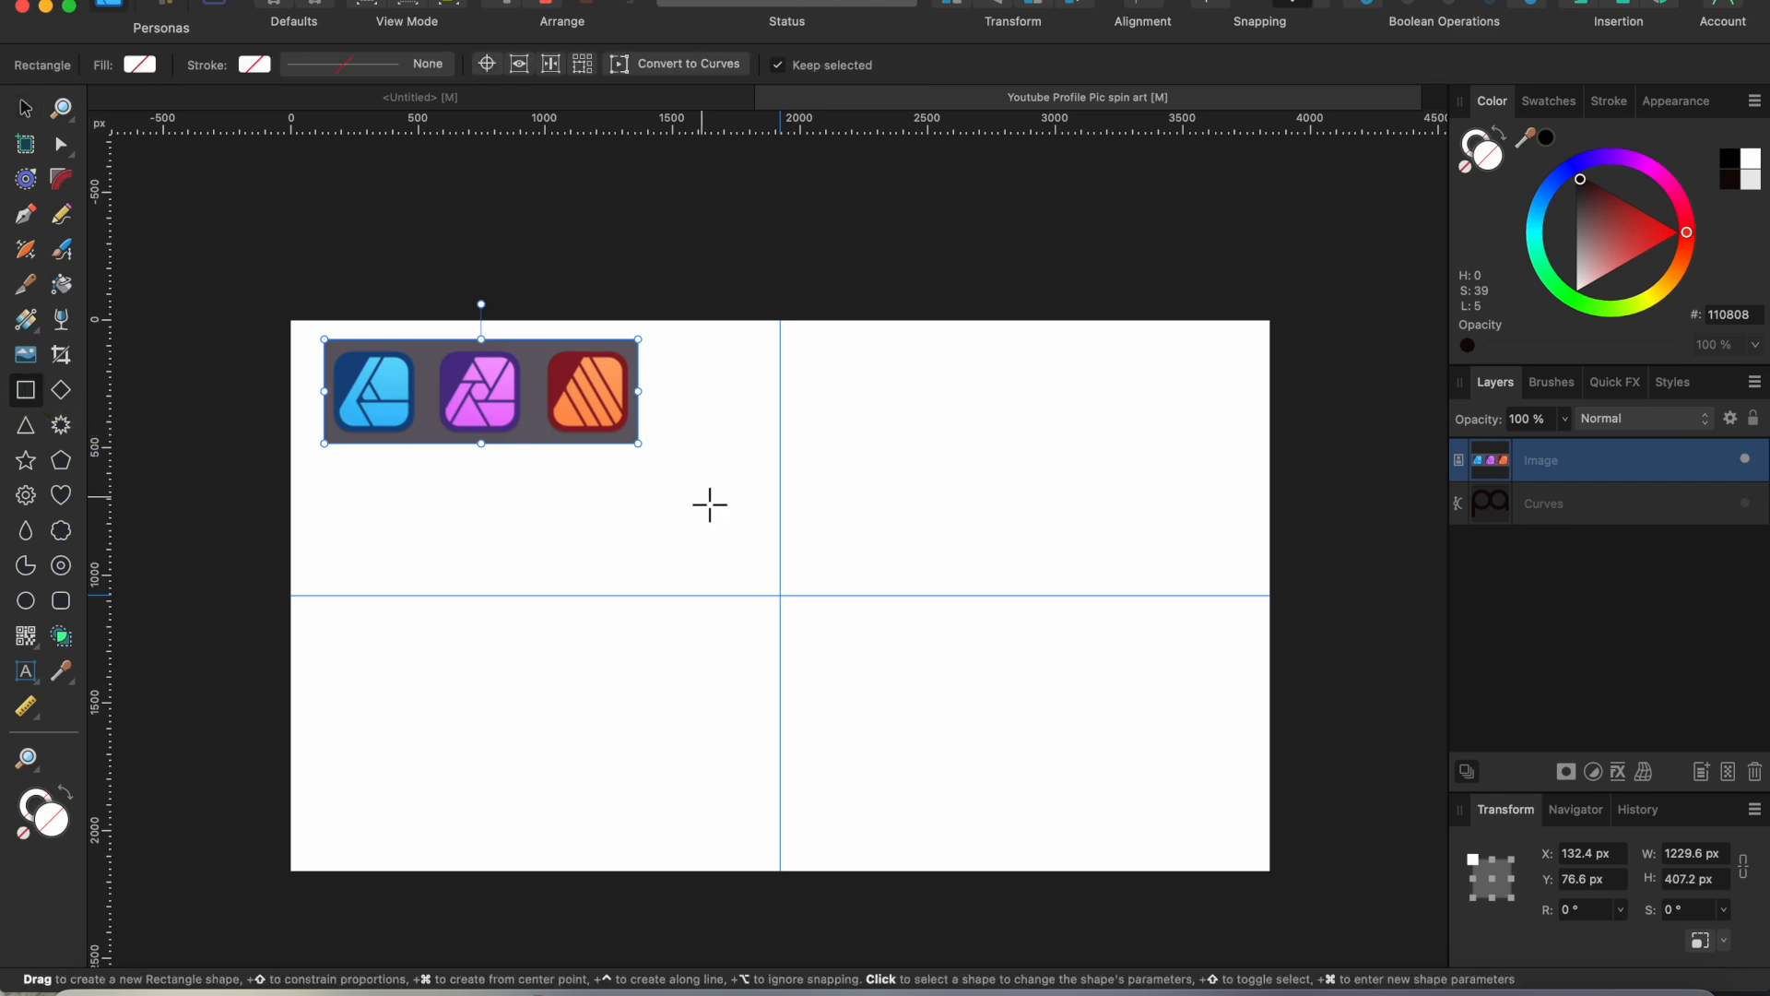
left_click(61, 390)
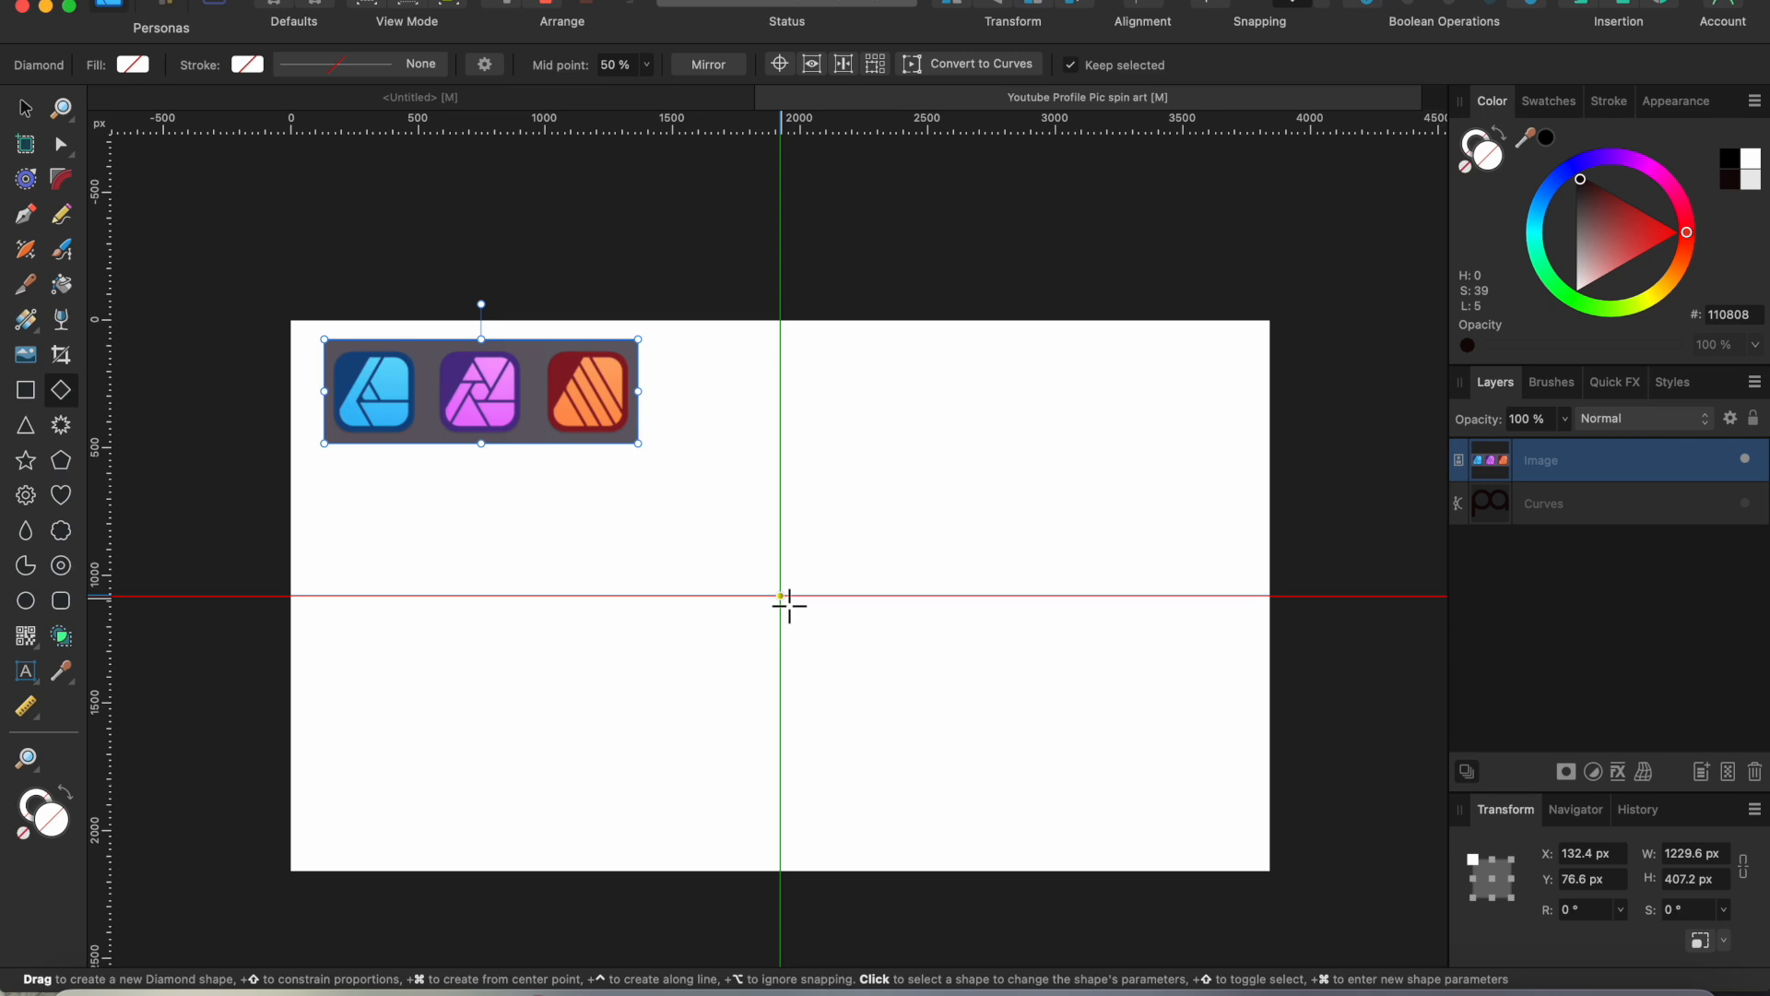
left_click_drag(789, 605, 707, 536)
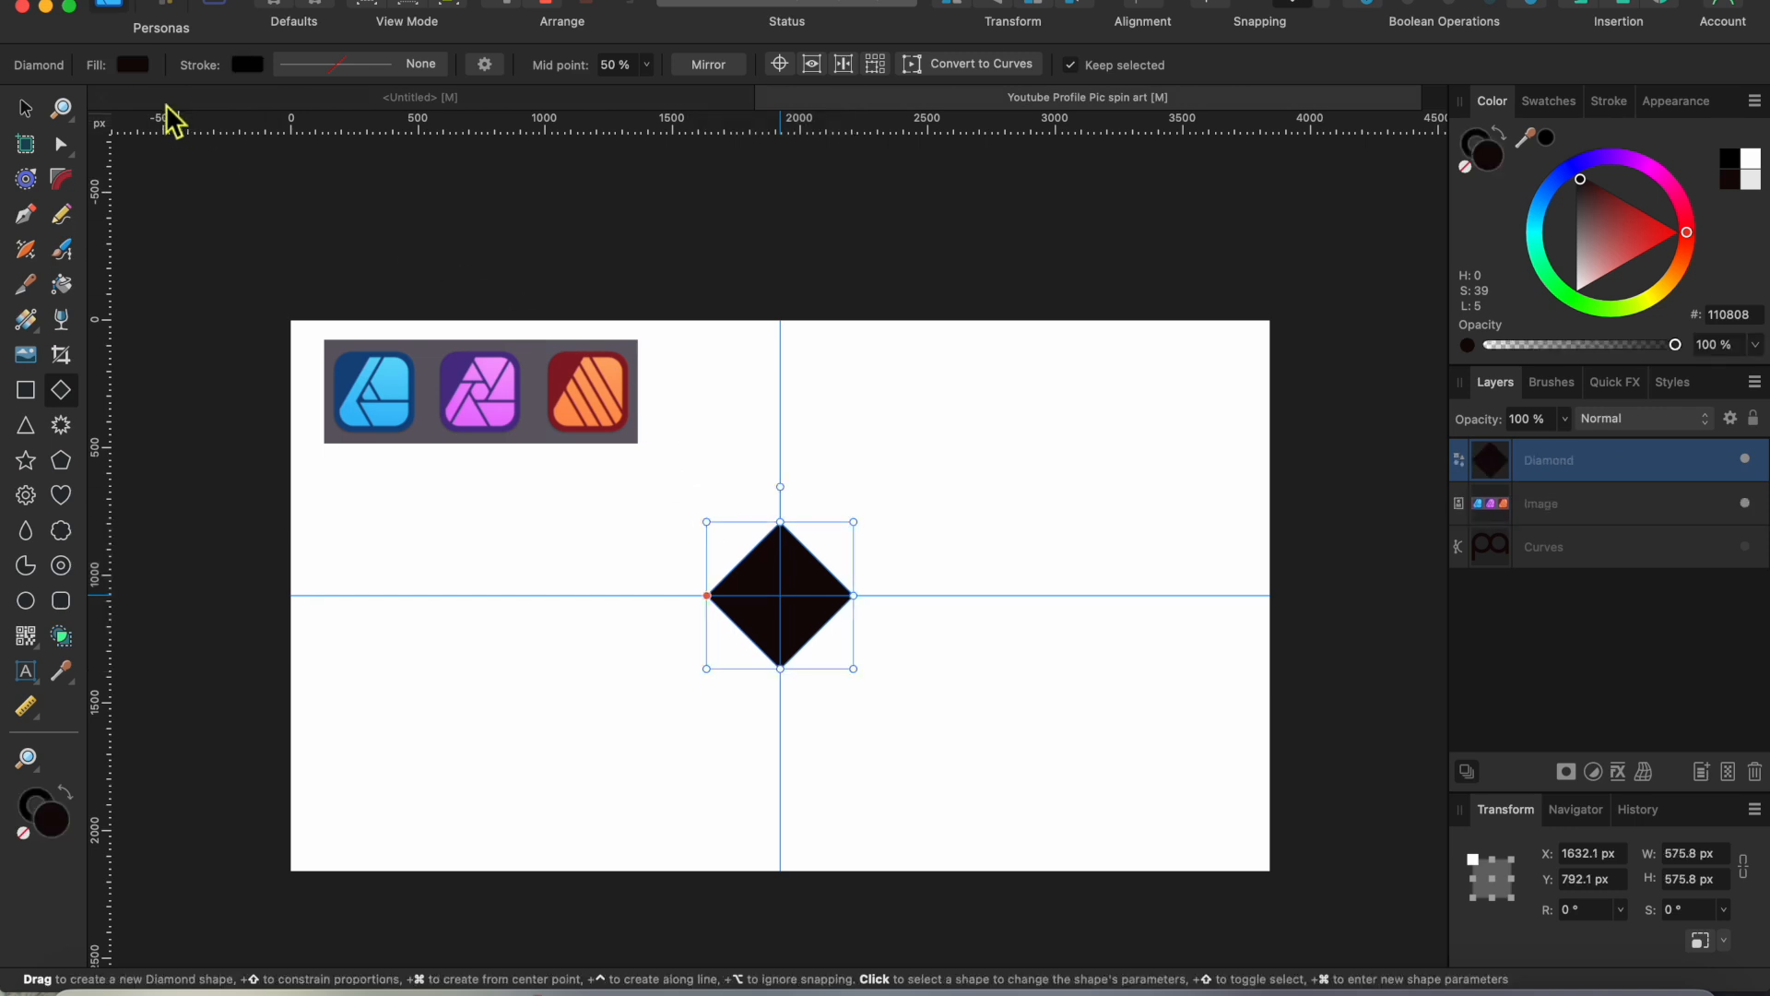
left_click(134, 64)
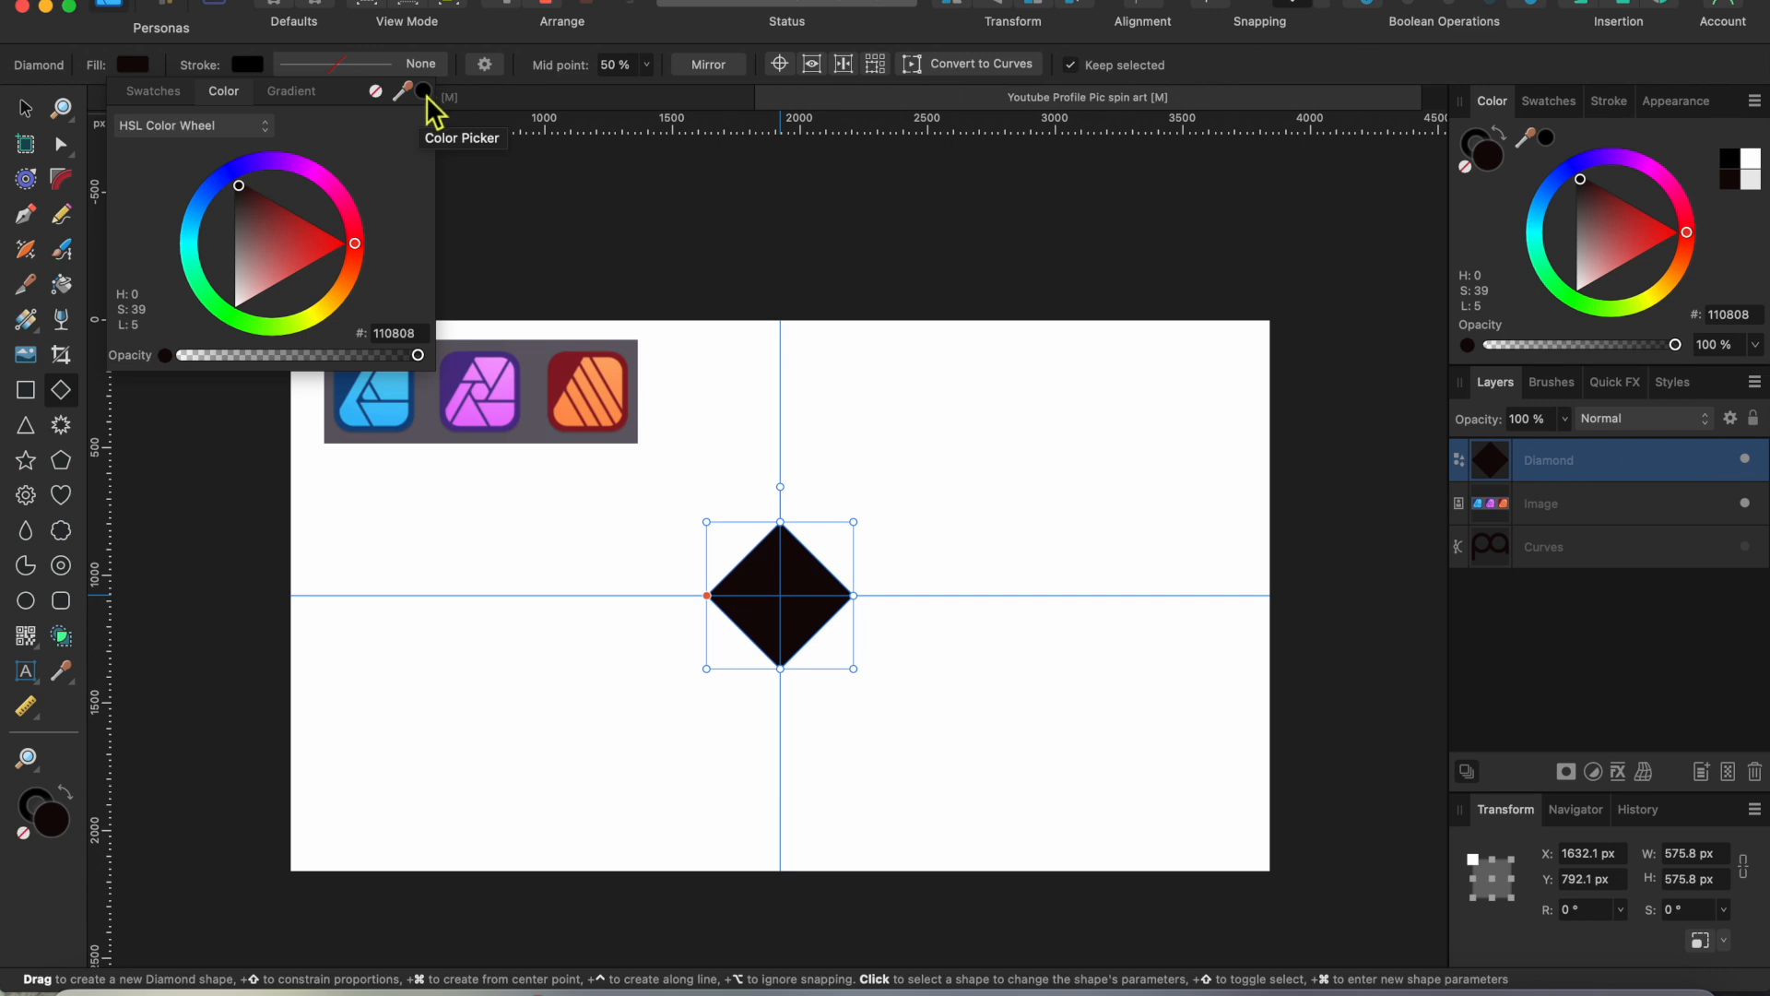
left_click_drag(427, 98, 397, 385)
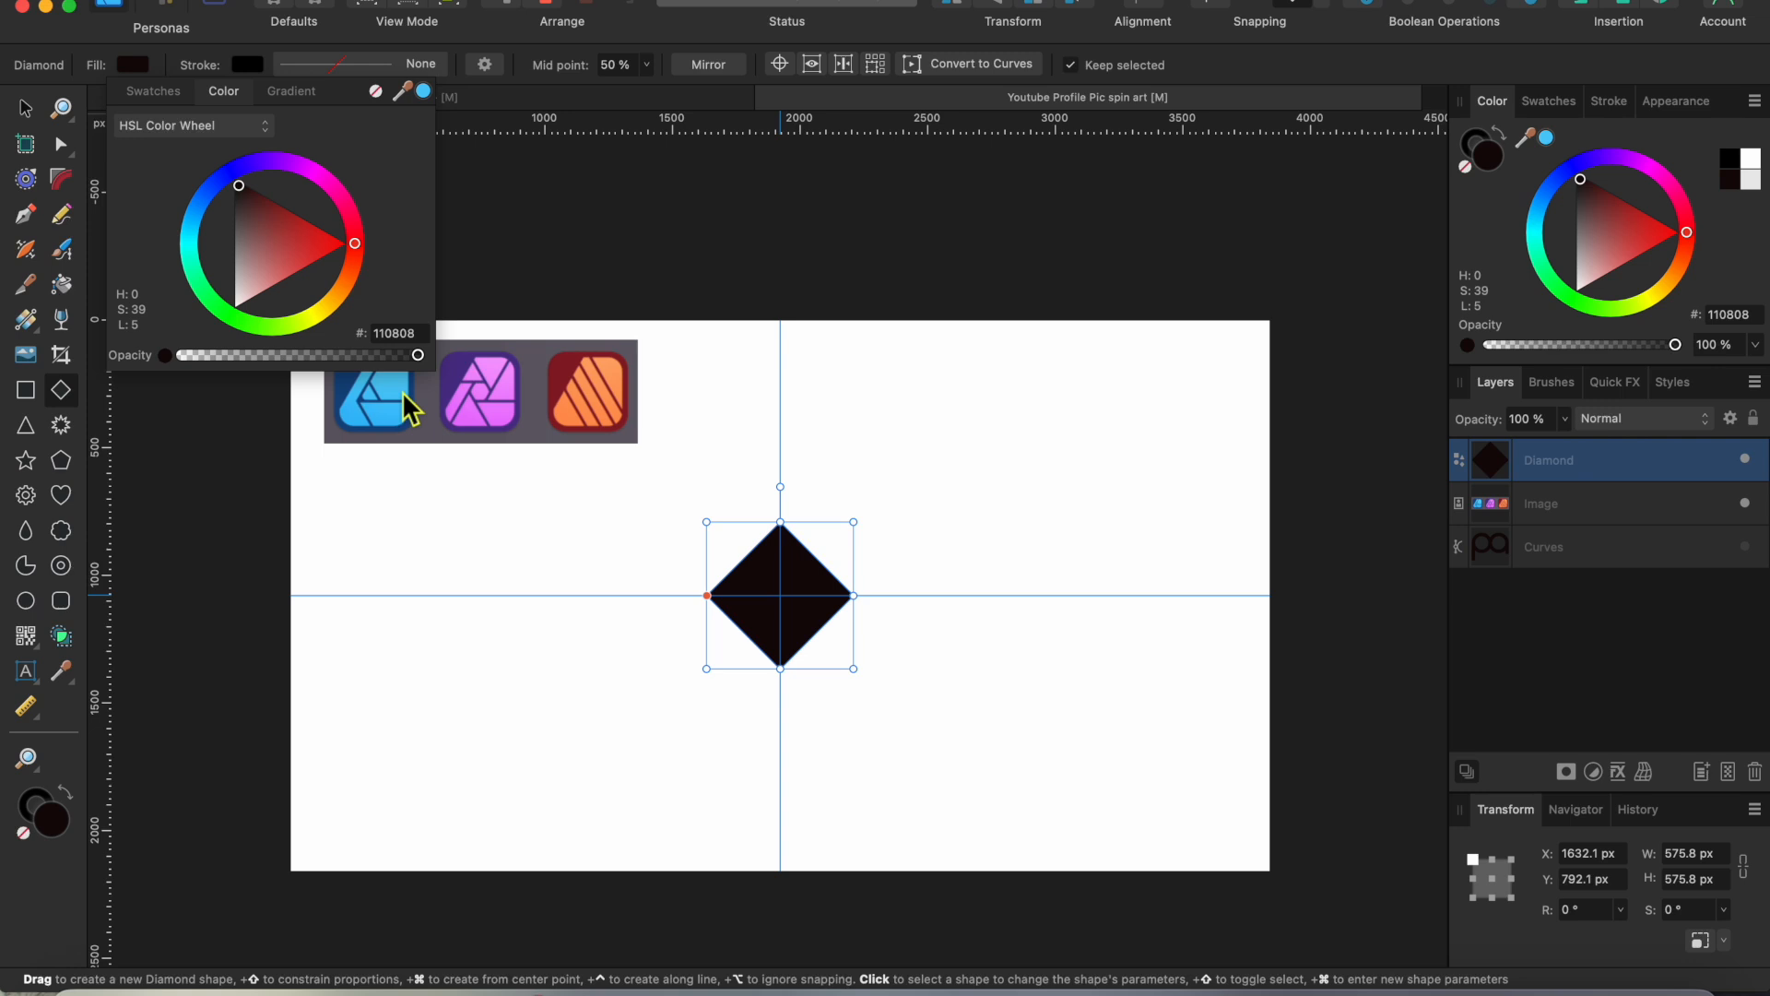
left_click(426, 96)
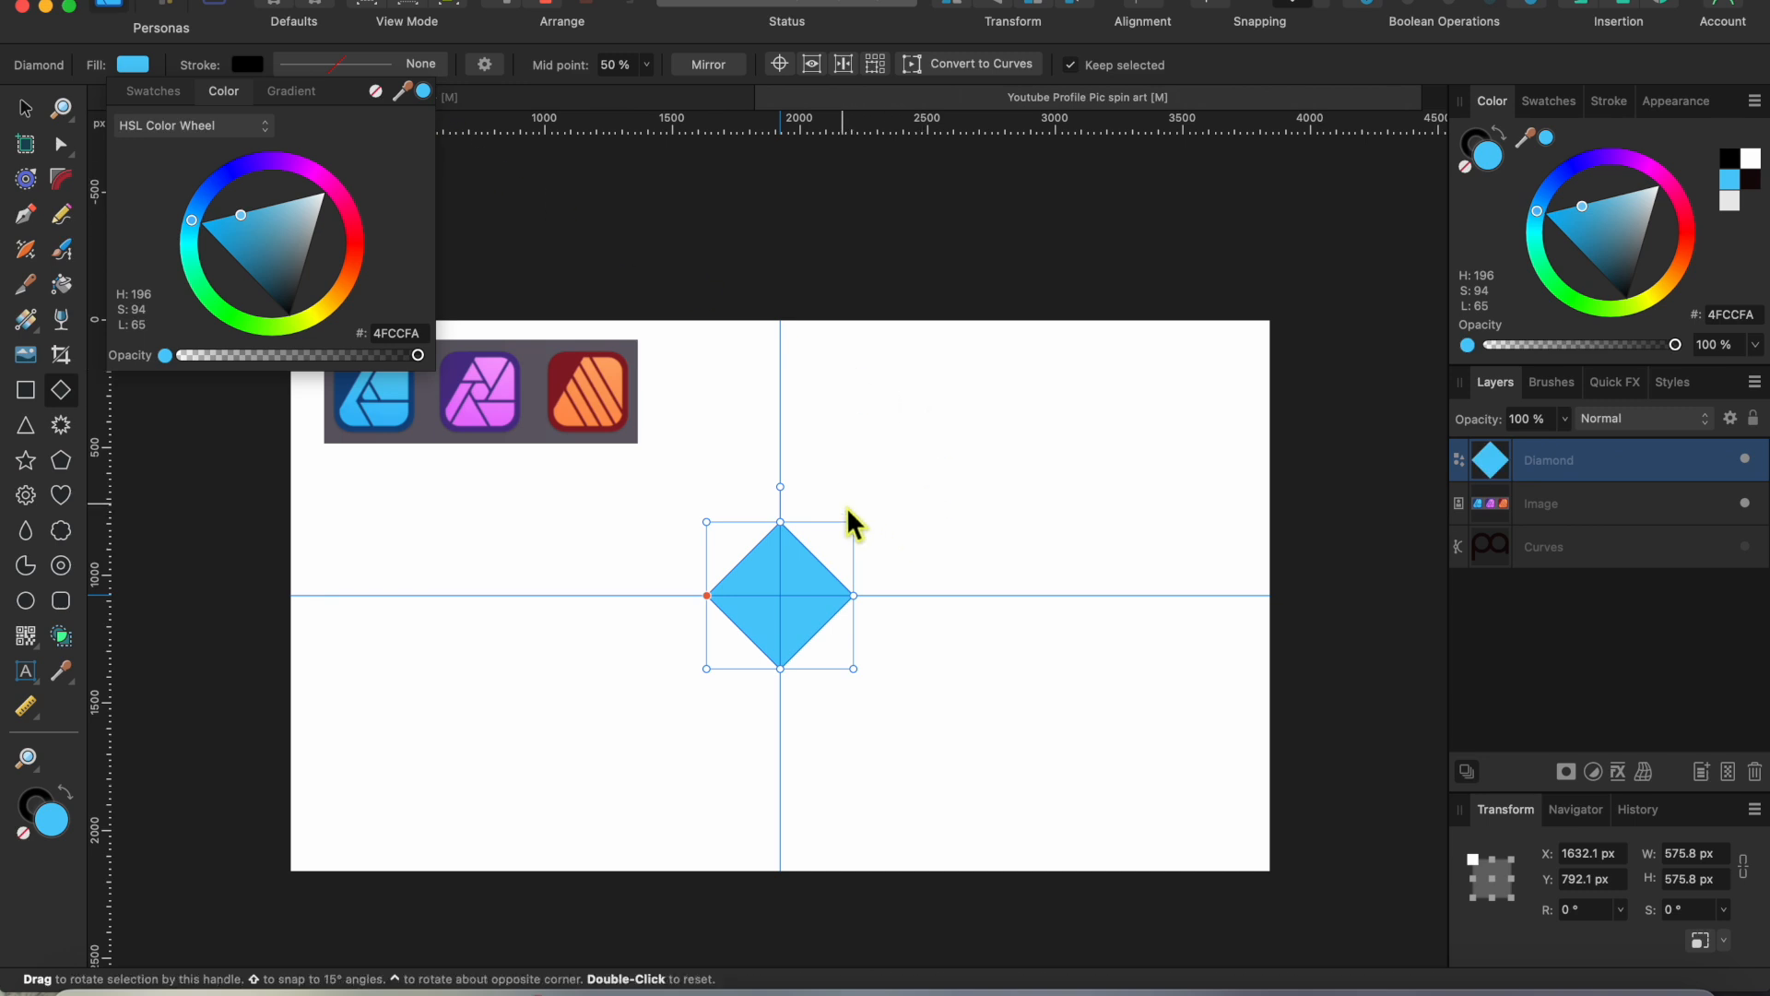
Duplicate the diamond, rotated to -15°, and fill the copy with dark blue 134881 sampled from the first icon
key("super+j")
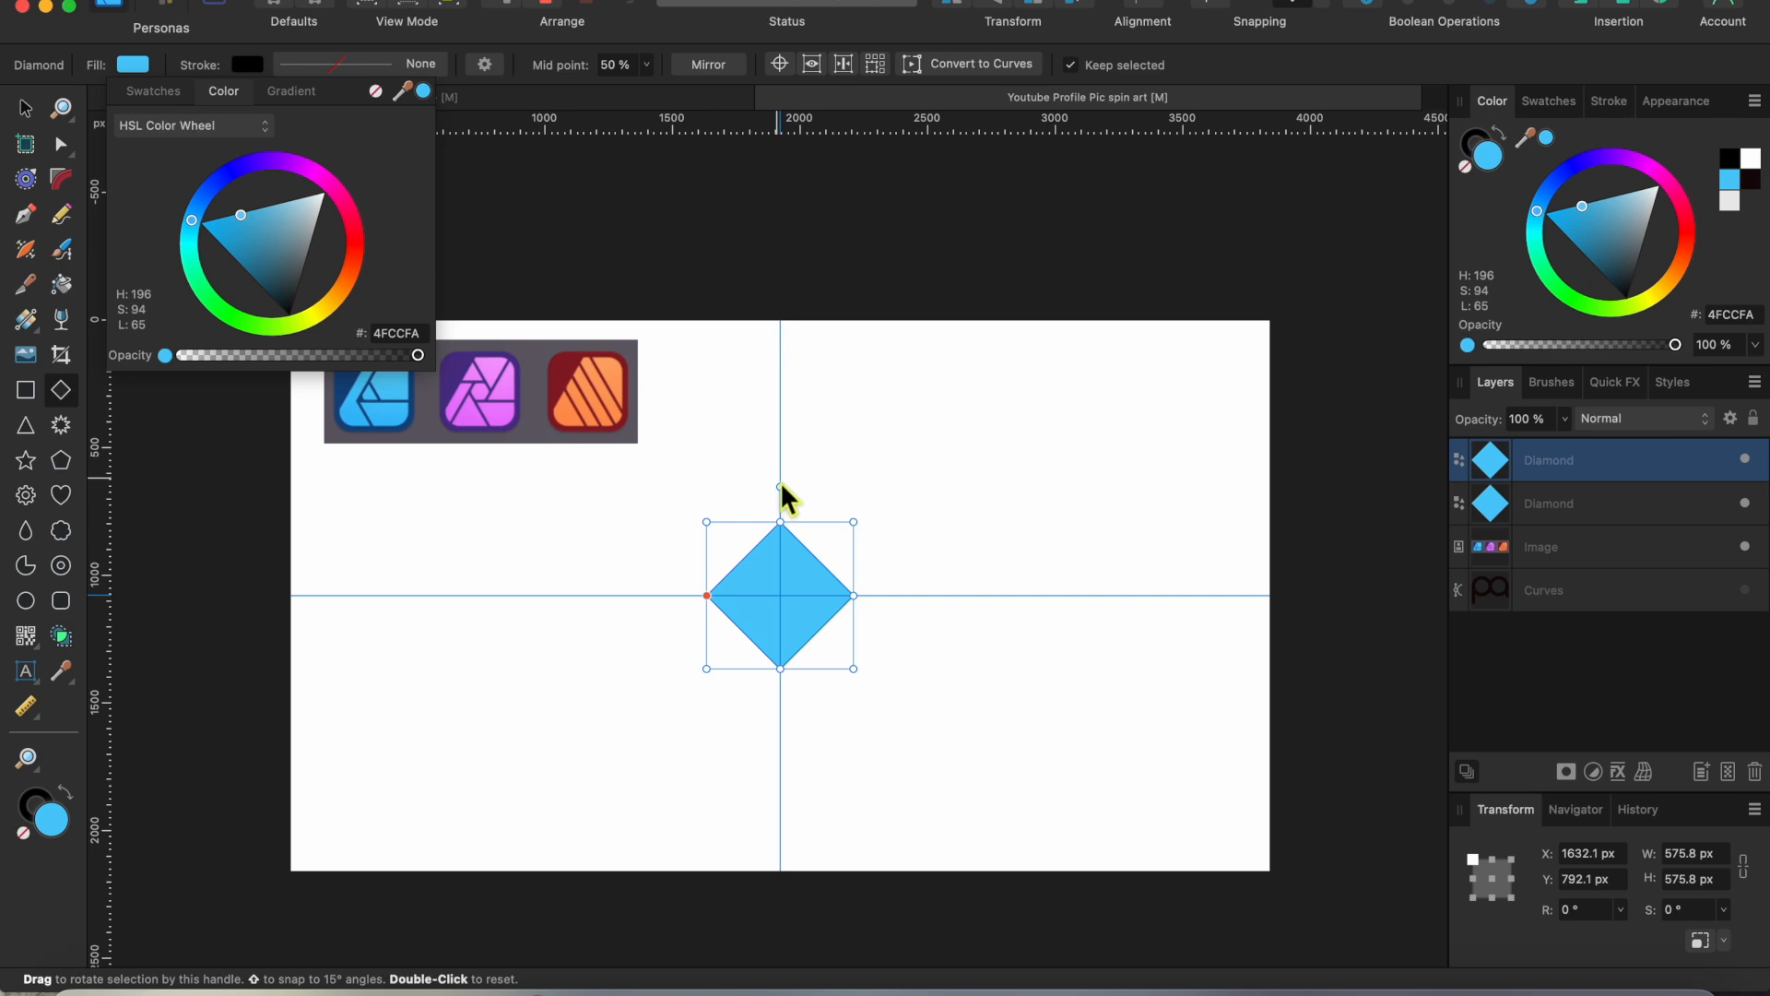
left_click(781, 486)
left_click_drag(782, 485, 802, 496)
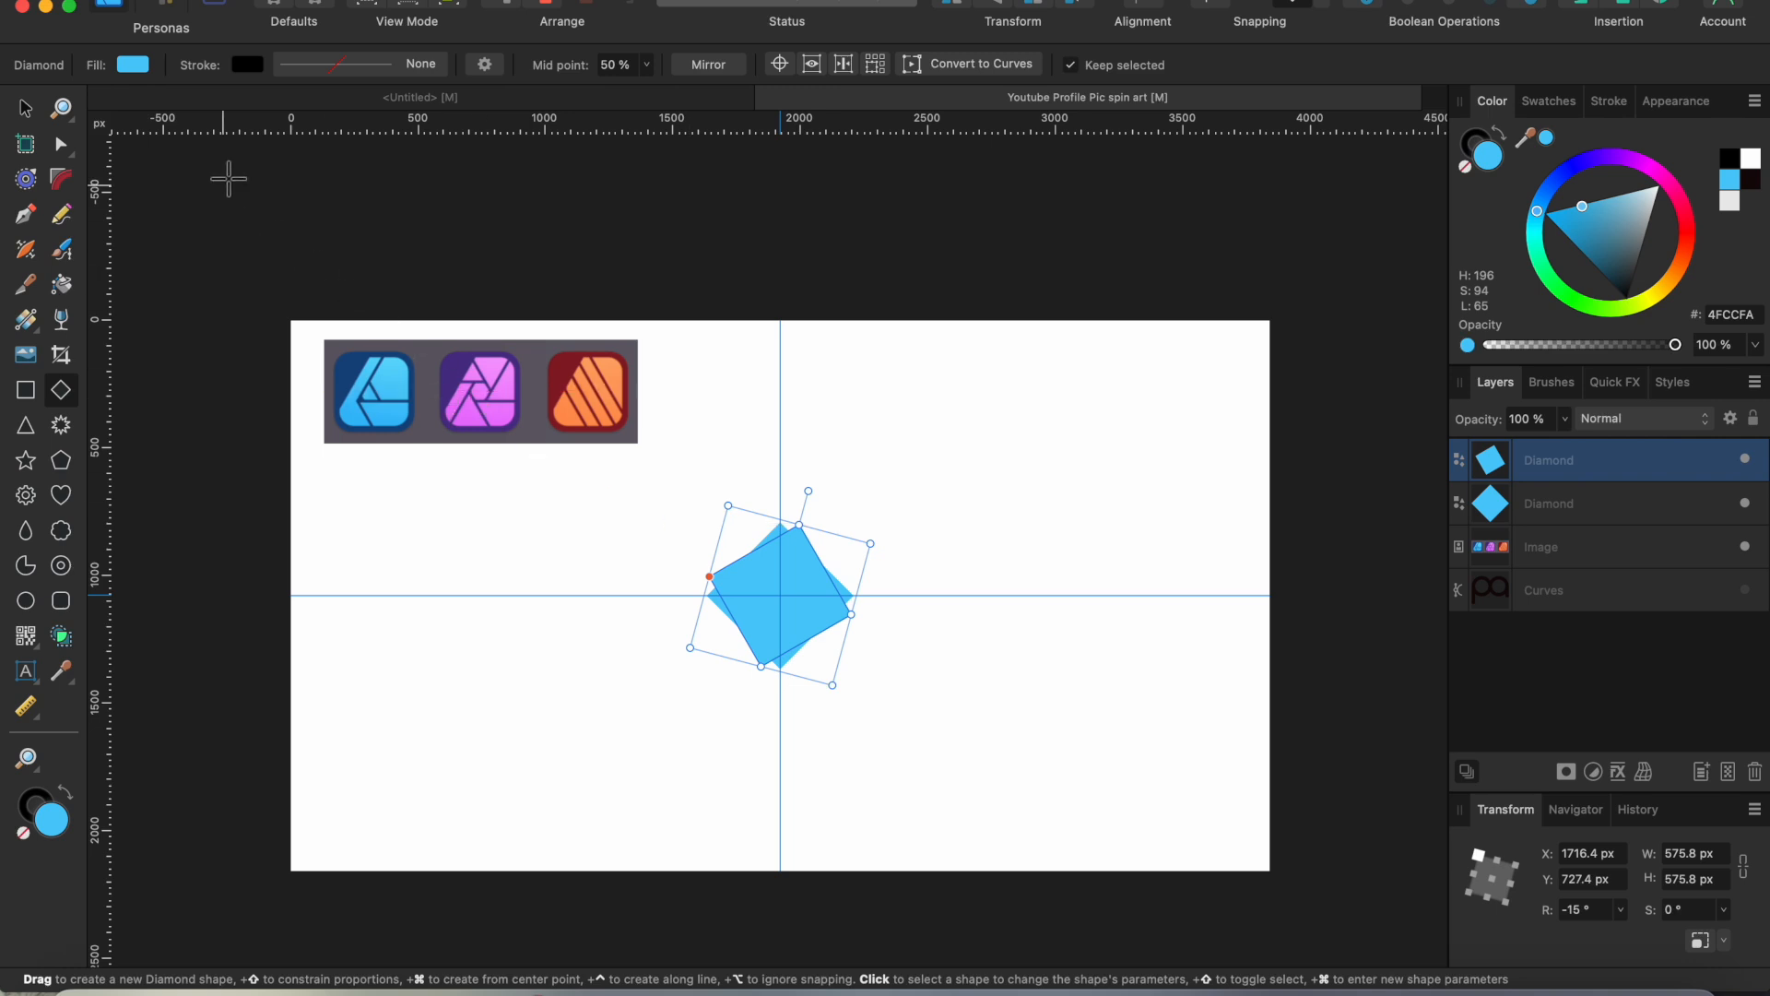
left_click(133, 63)
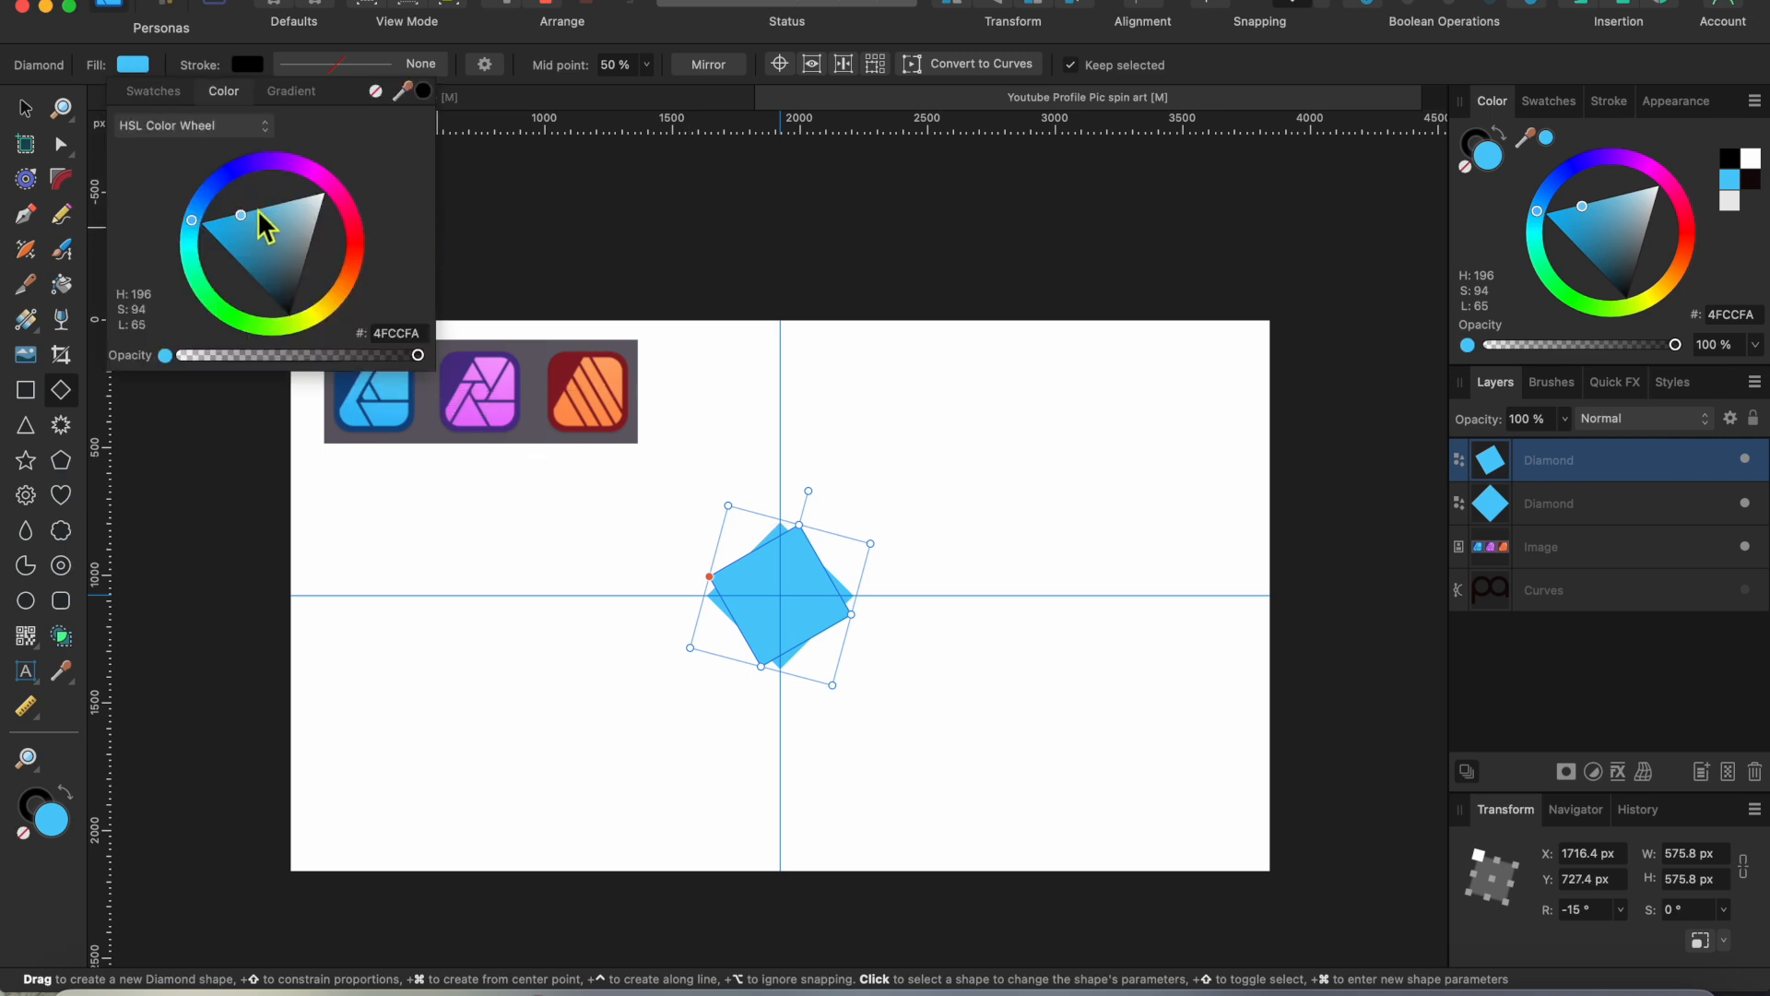
left_click_drag(425, 91, 351, 388)
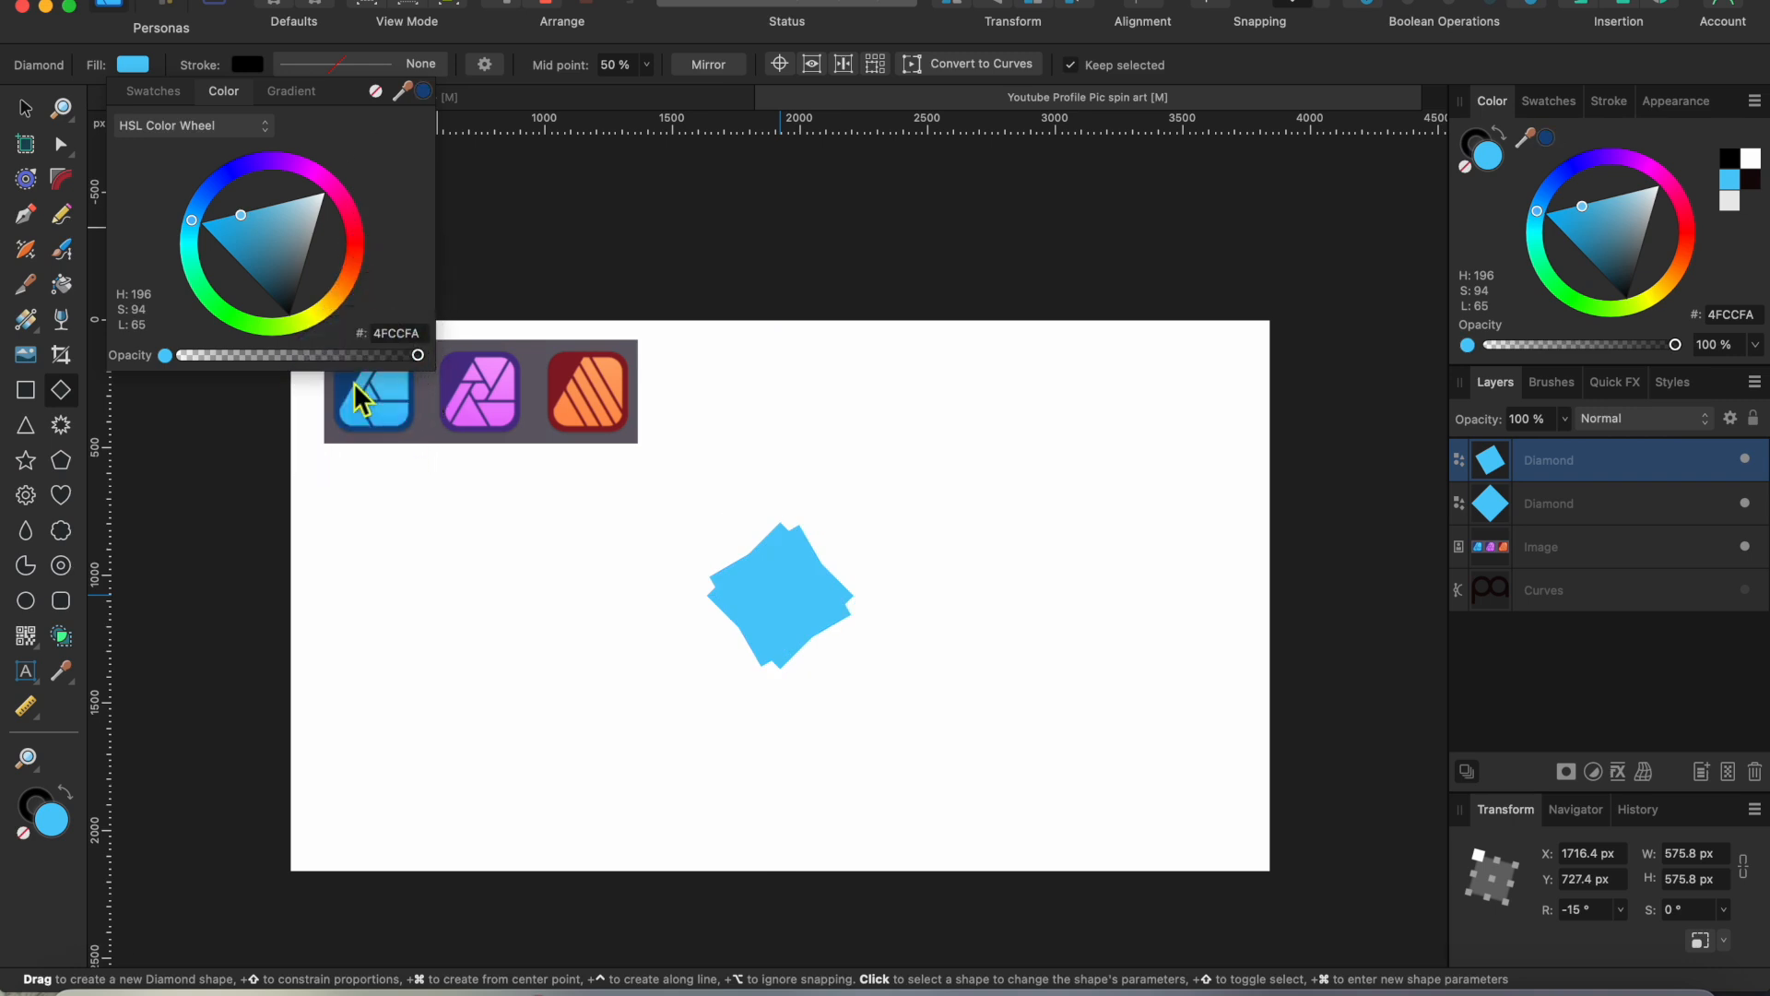
left_click(424, 91)
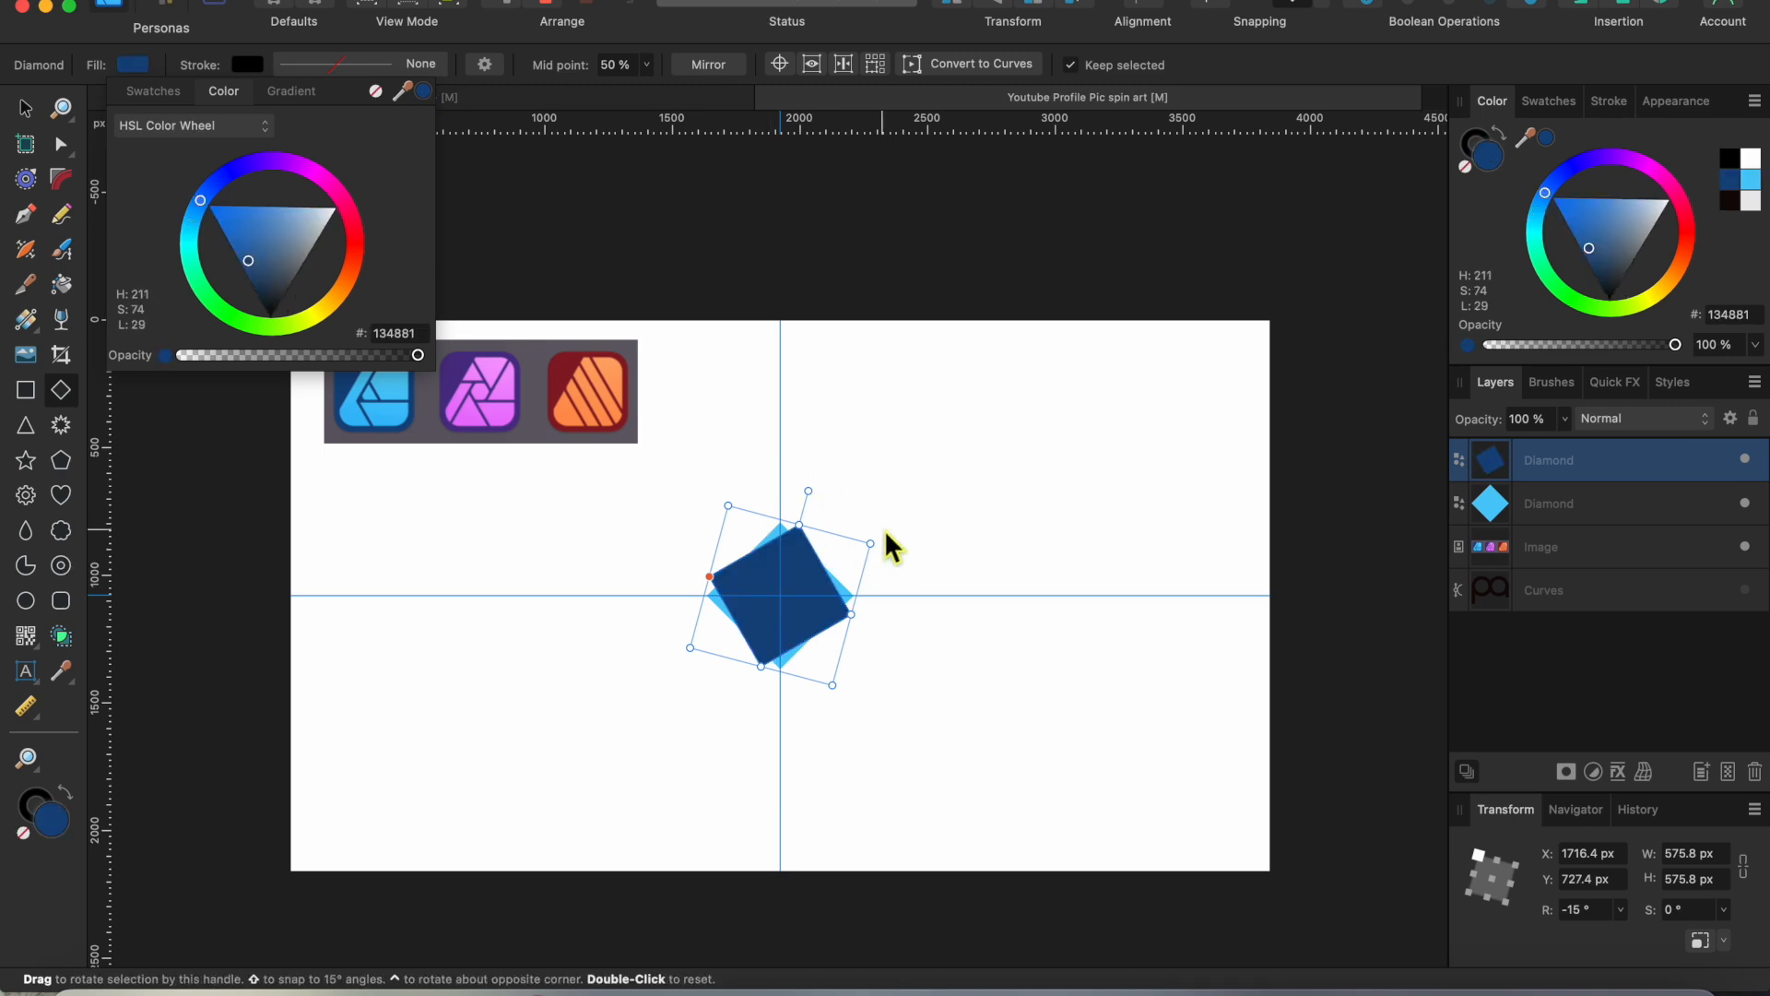
Add two more diamond copies, each rotated another 15°, filled with pink F497FF and dark purple 4E3188 sampled from the middle icon
left_click_drag(866, 531, 869, 541)
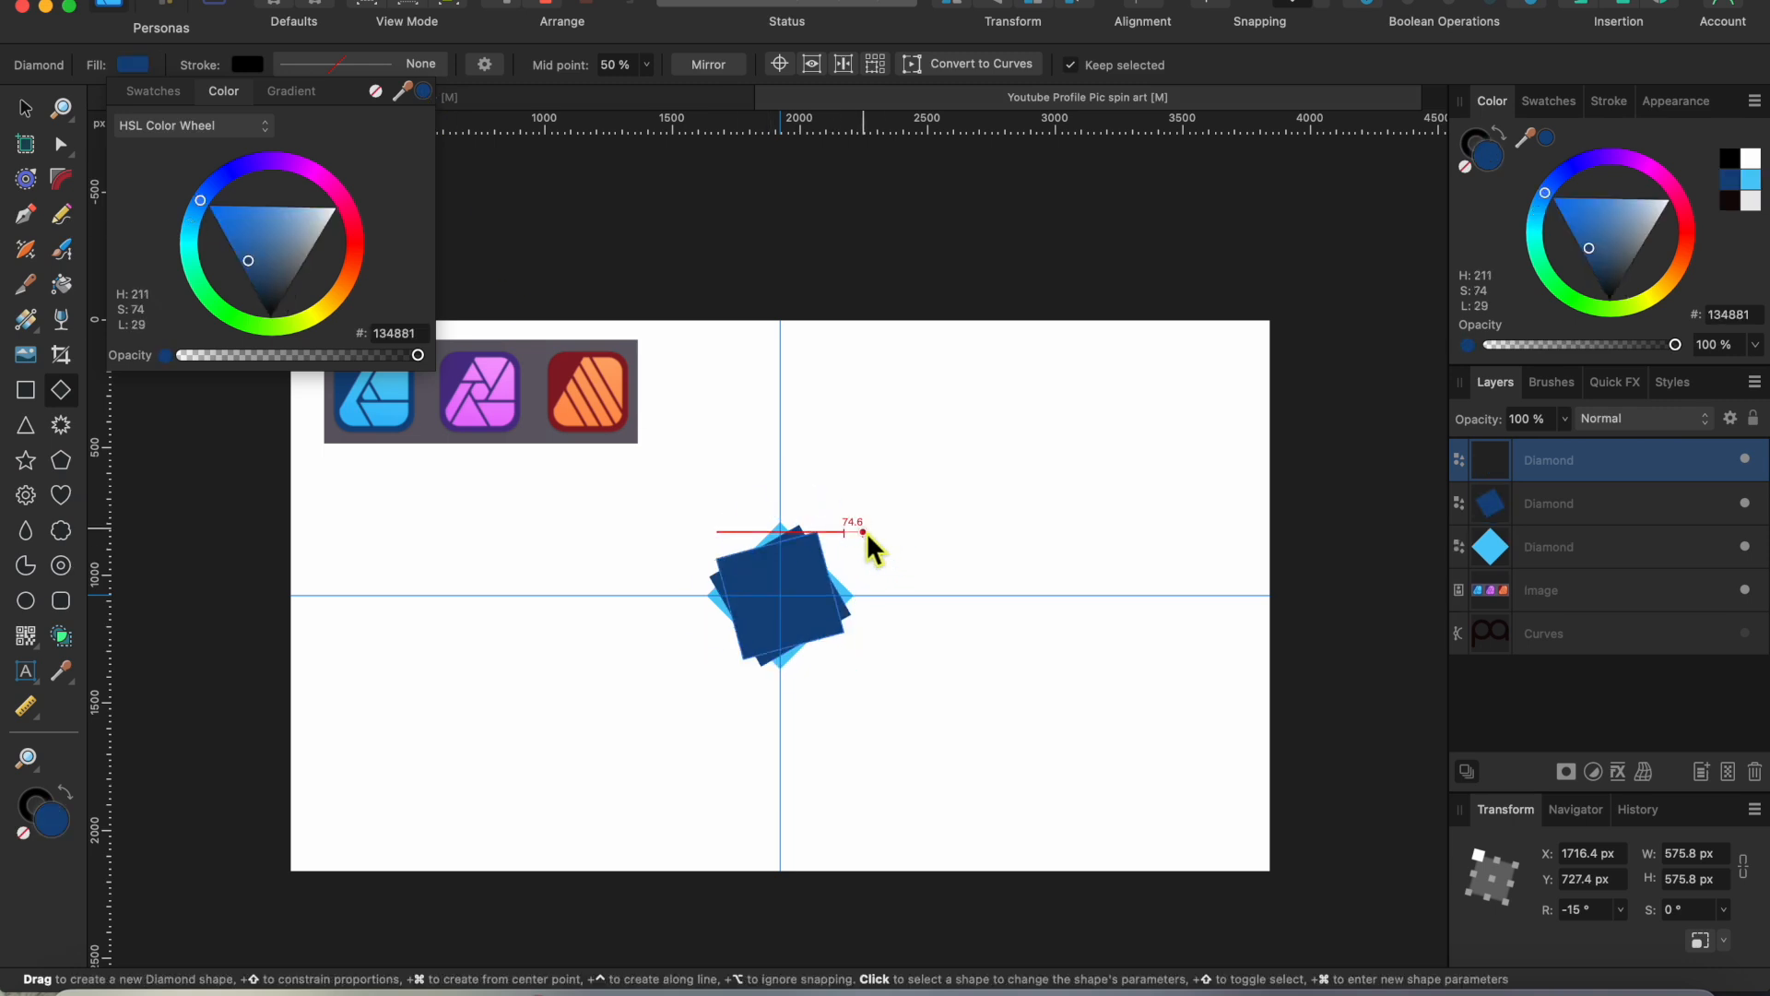
left_click_drag(425, 92, 480, 369)
left_click(425, 91)
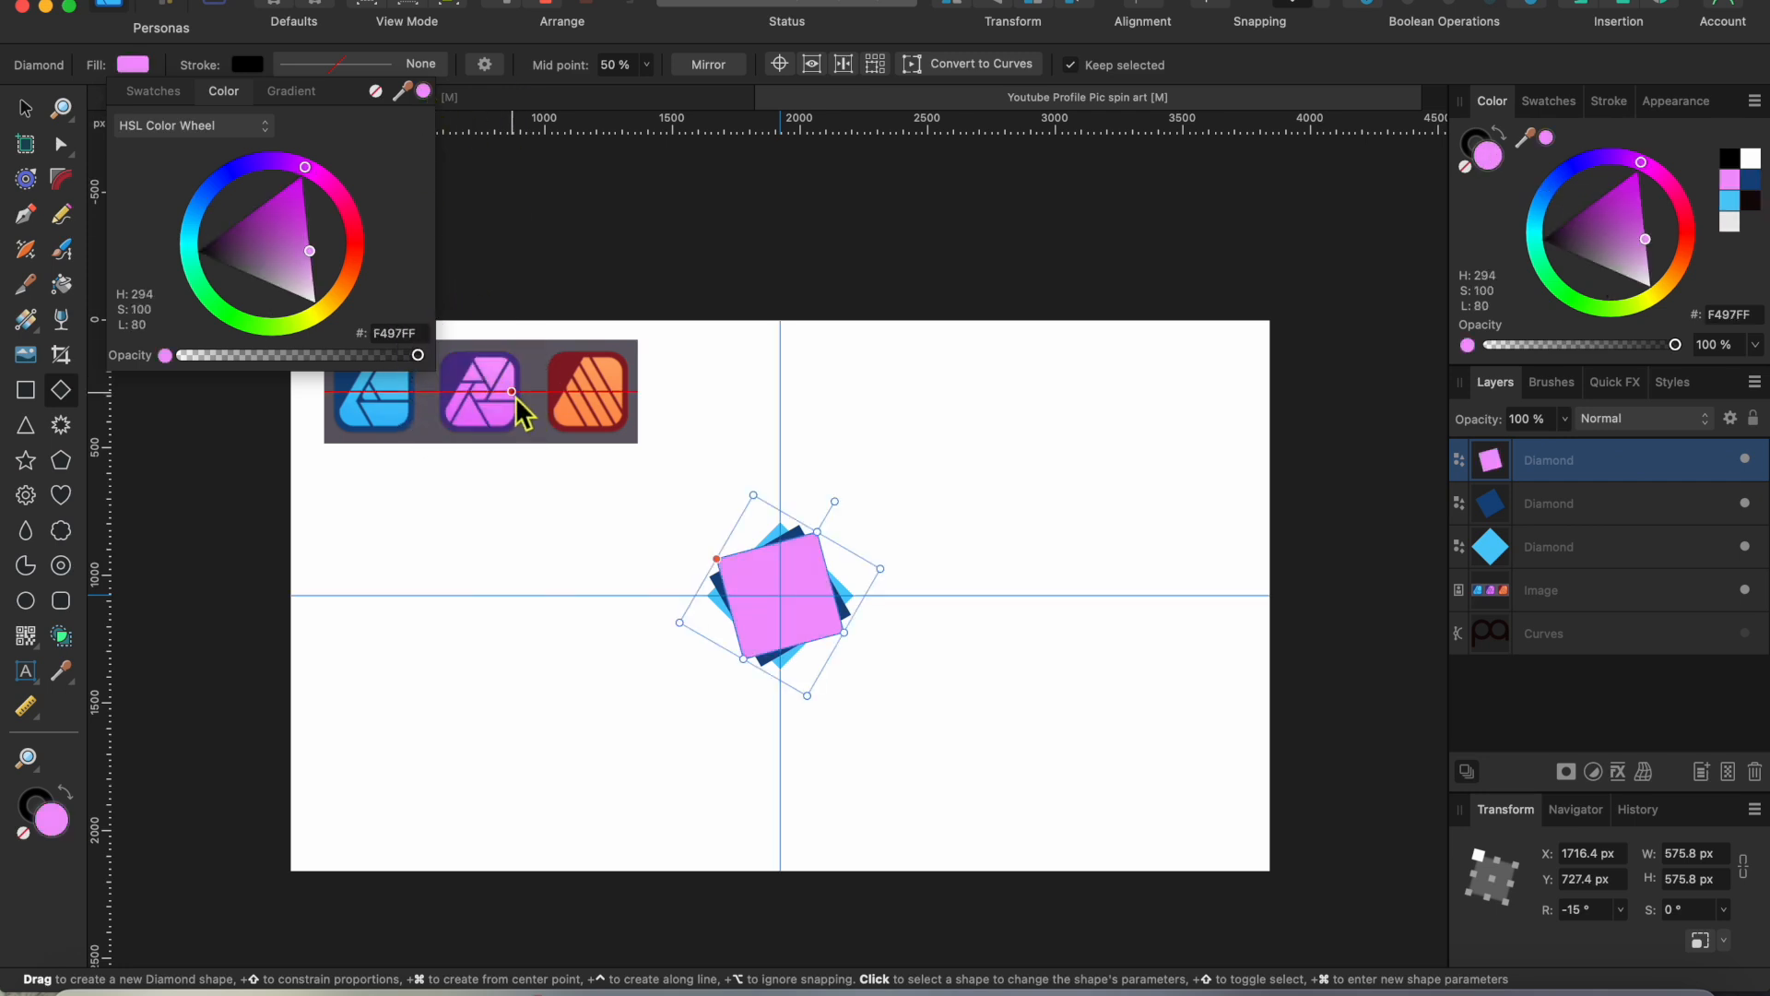
left_click_drag(845, 492, 850, 505)
left_click_drag(425, 91, 456, 369)
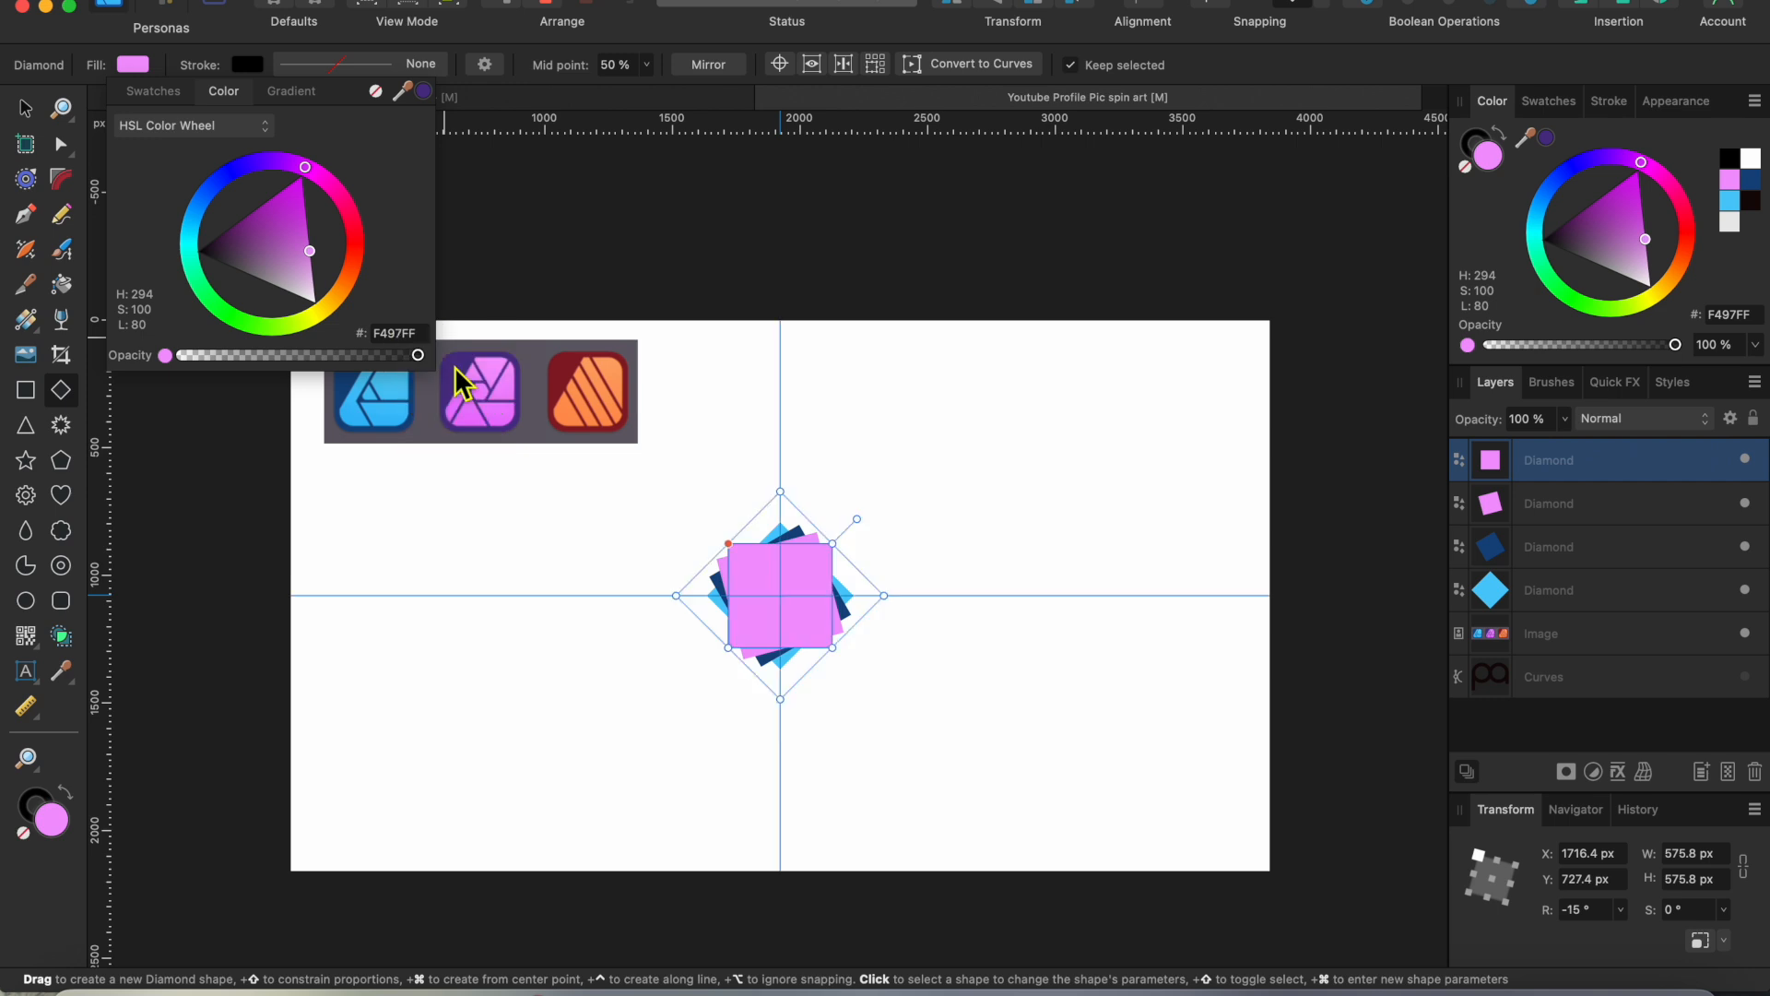
left_click(425, 92)
Add two further 15°-rotated diamond copies filled with orange FFA163 and dark red 891B26 sampled from the third icon, and deselect
key("super+j")
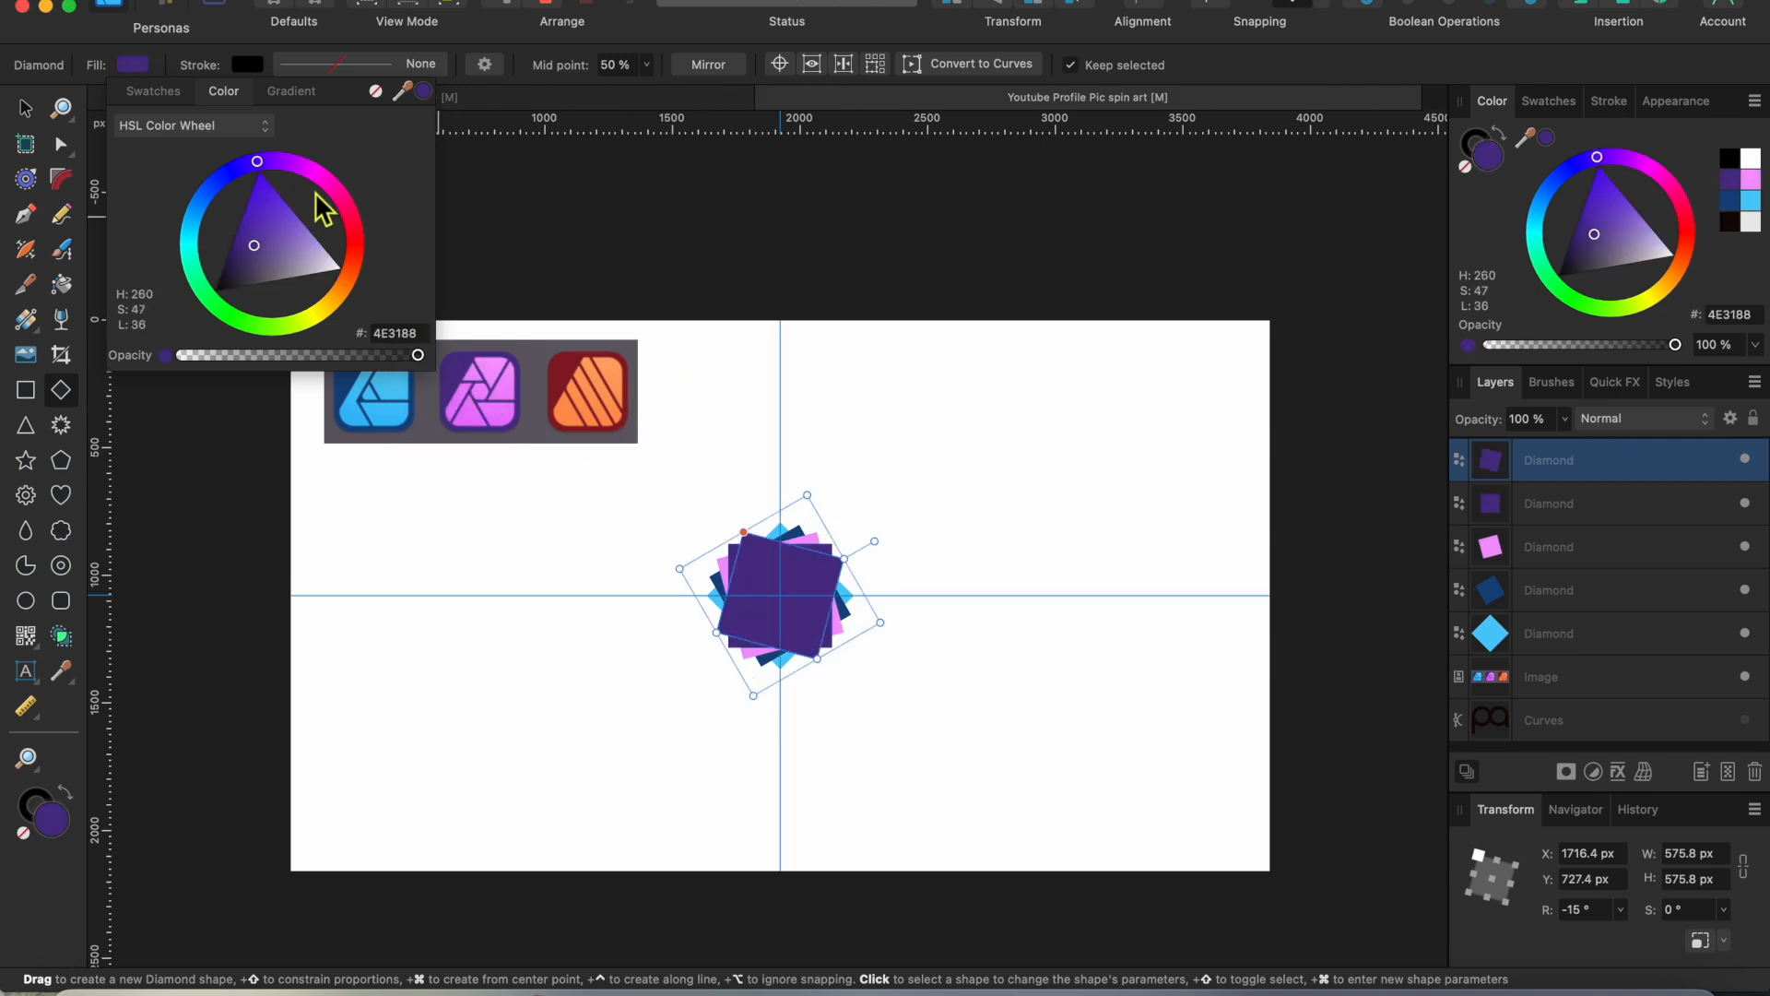
left_click_drag(421, 91, 592, 376)
left_click(423, 91)
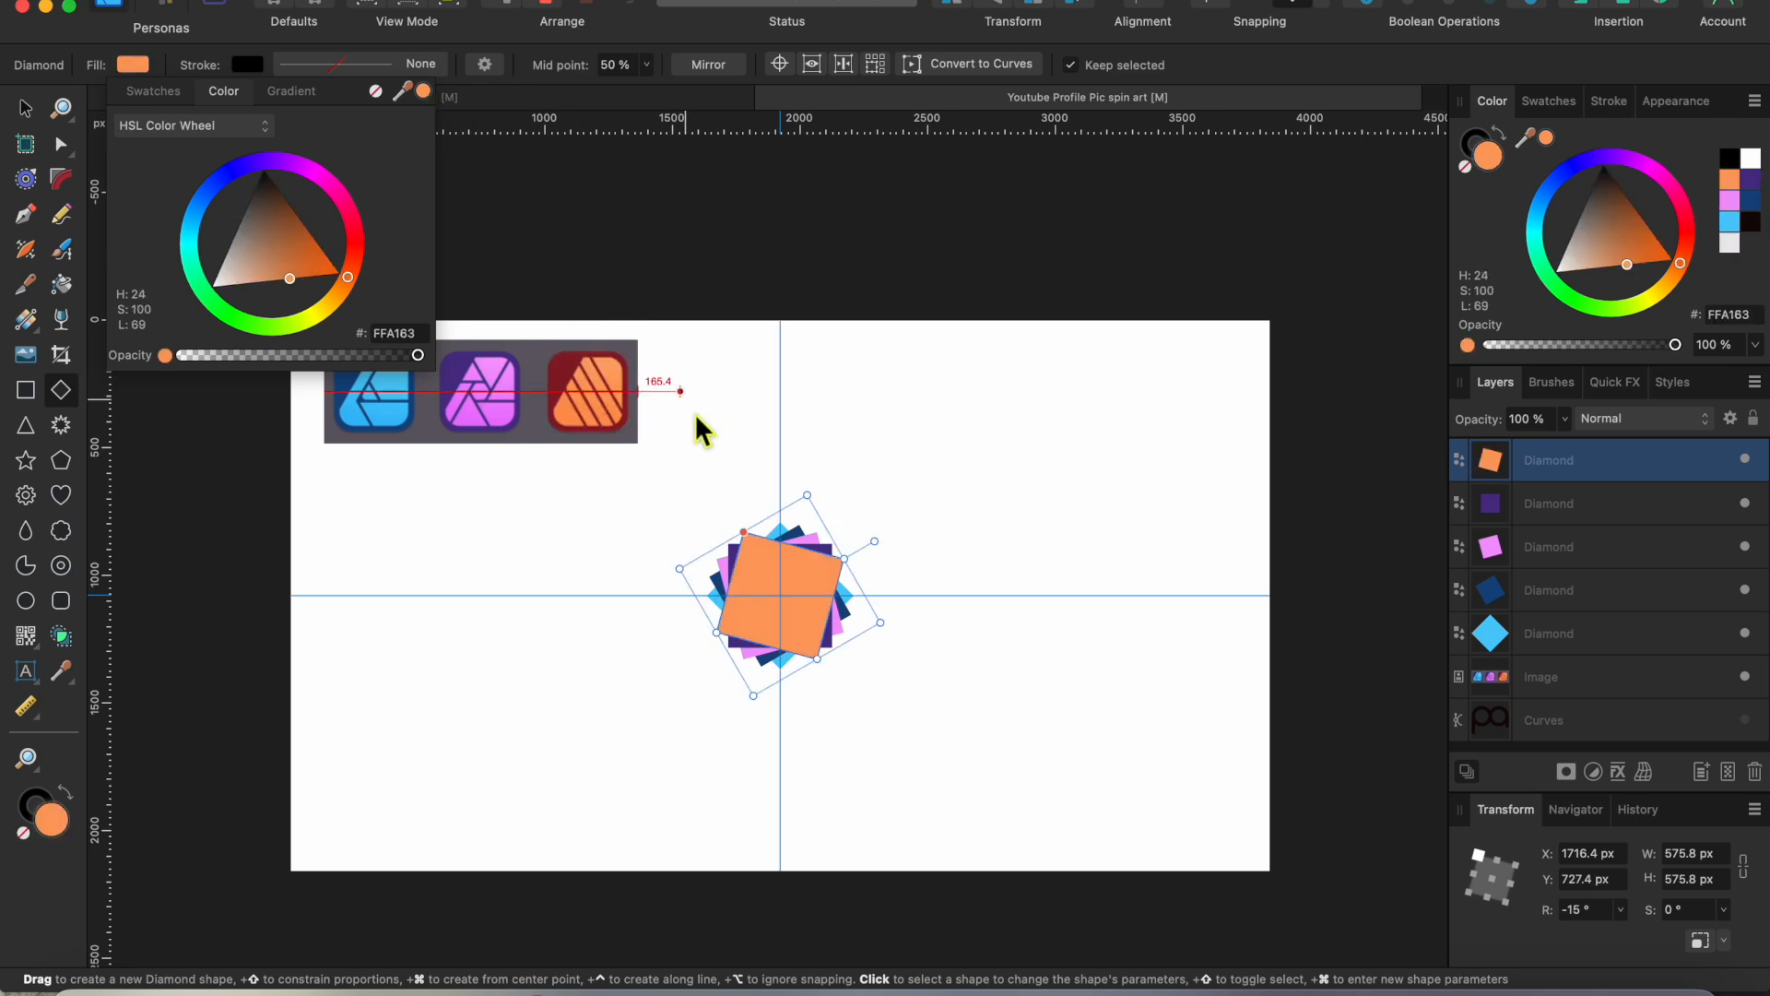
key("super+j")
left_click_drag(423, 91, 562, 379)
left_click(423, 91)
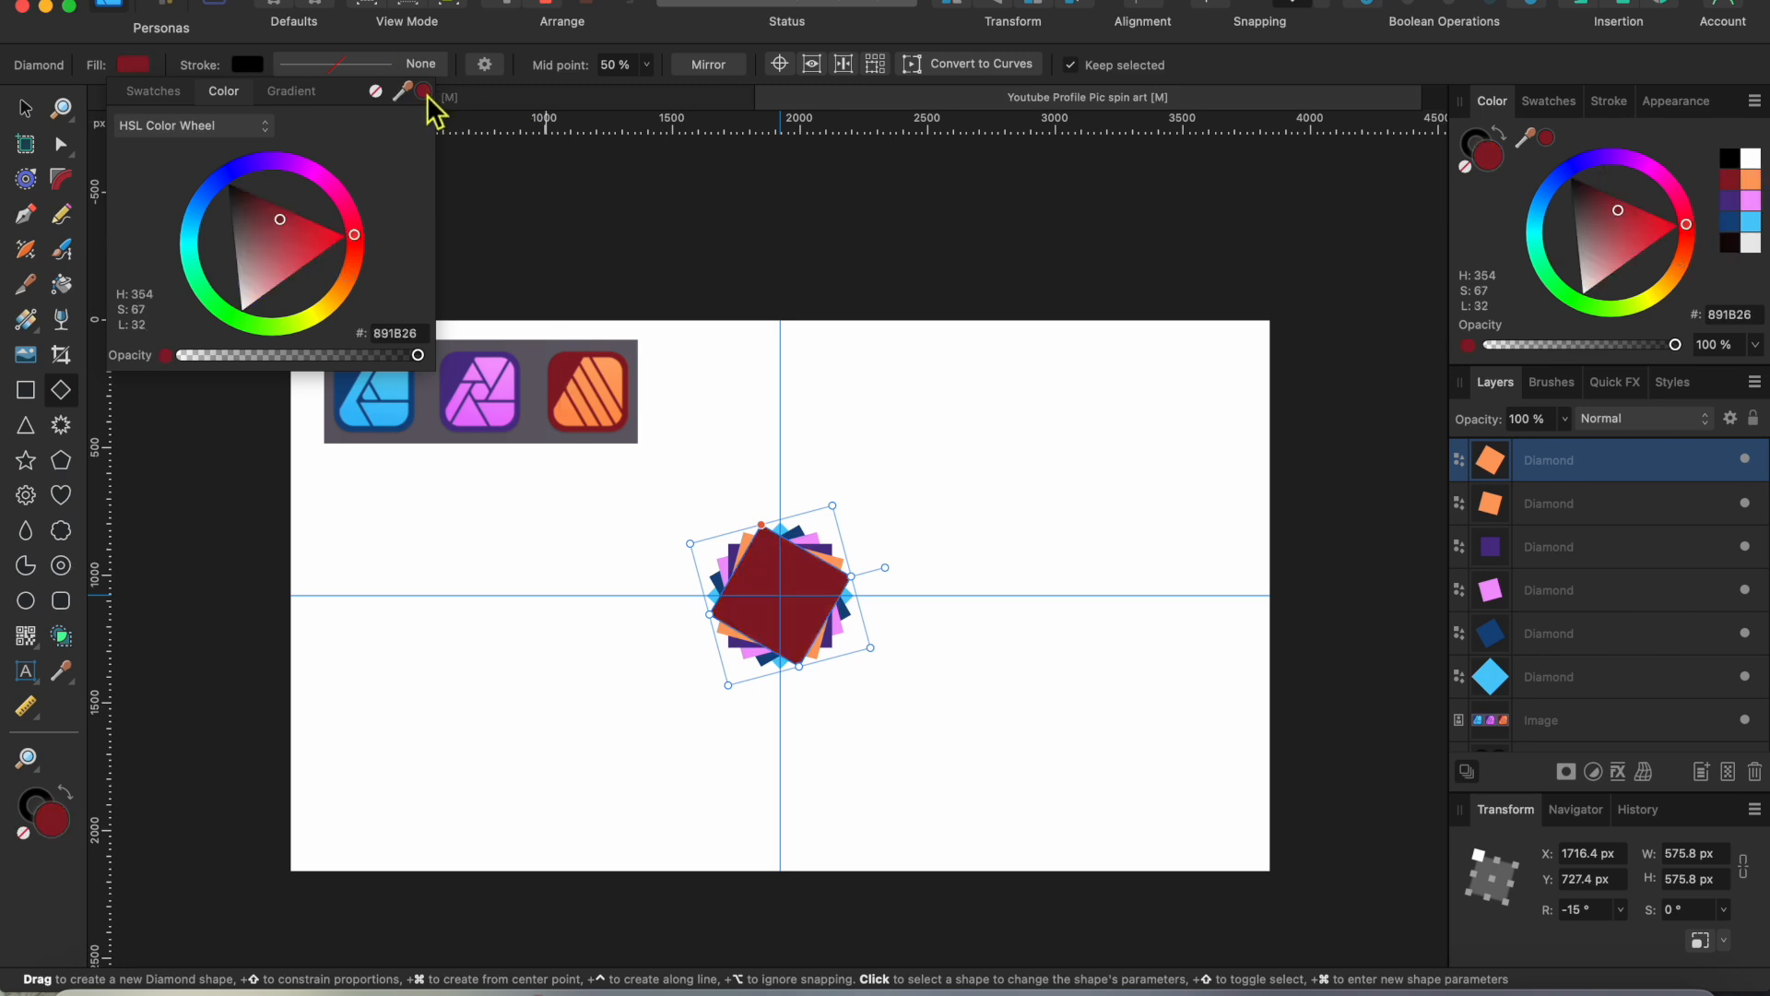
left_click(685, 410)
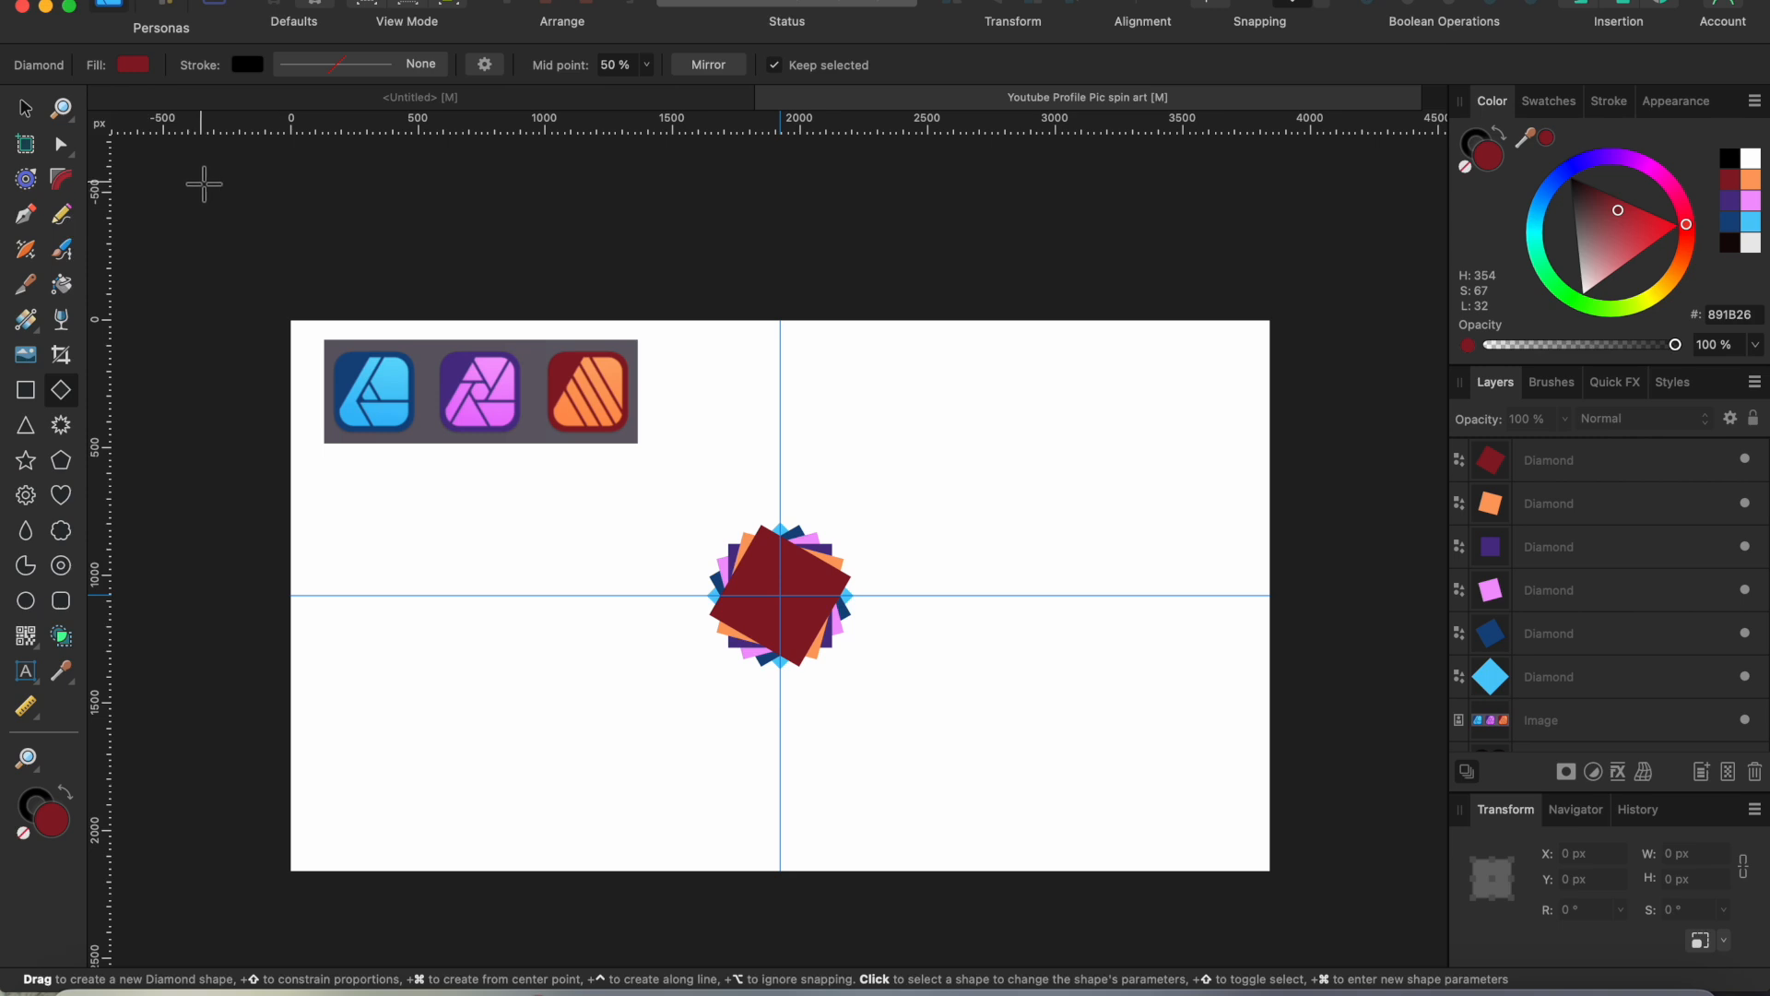
Delete the three-icon reference image and clear the selection
left_click(24, 109)
left_click(450, 396)
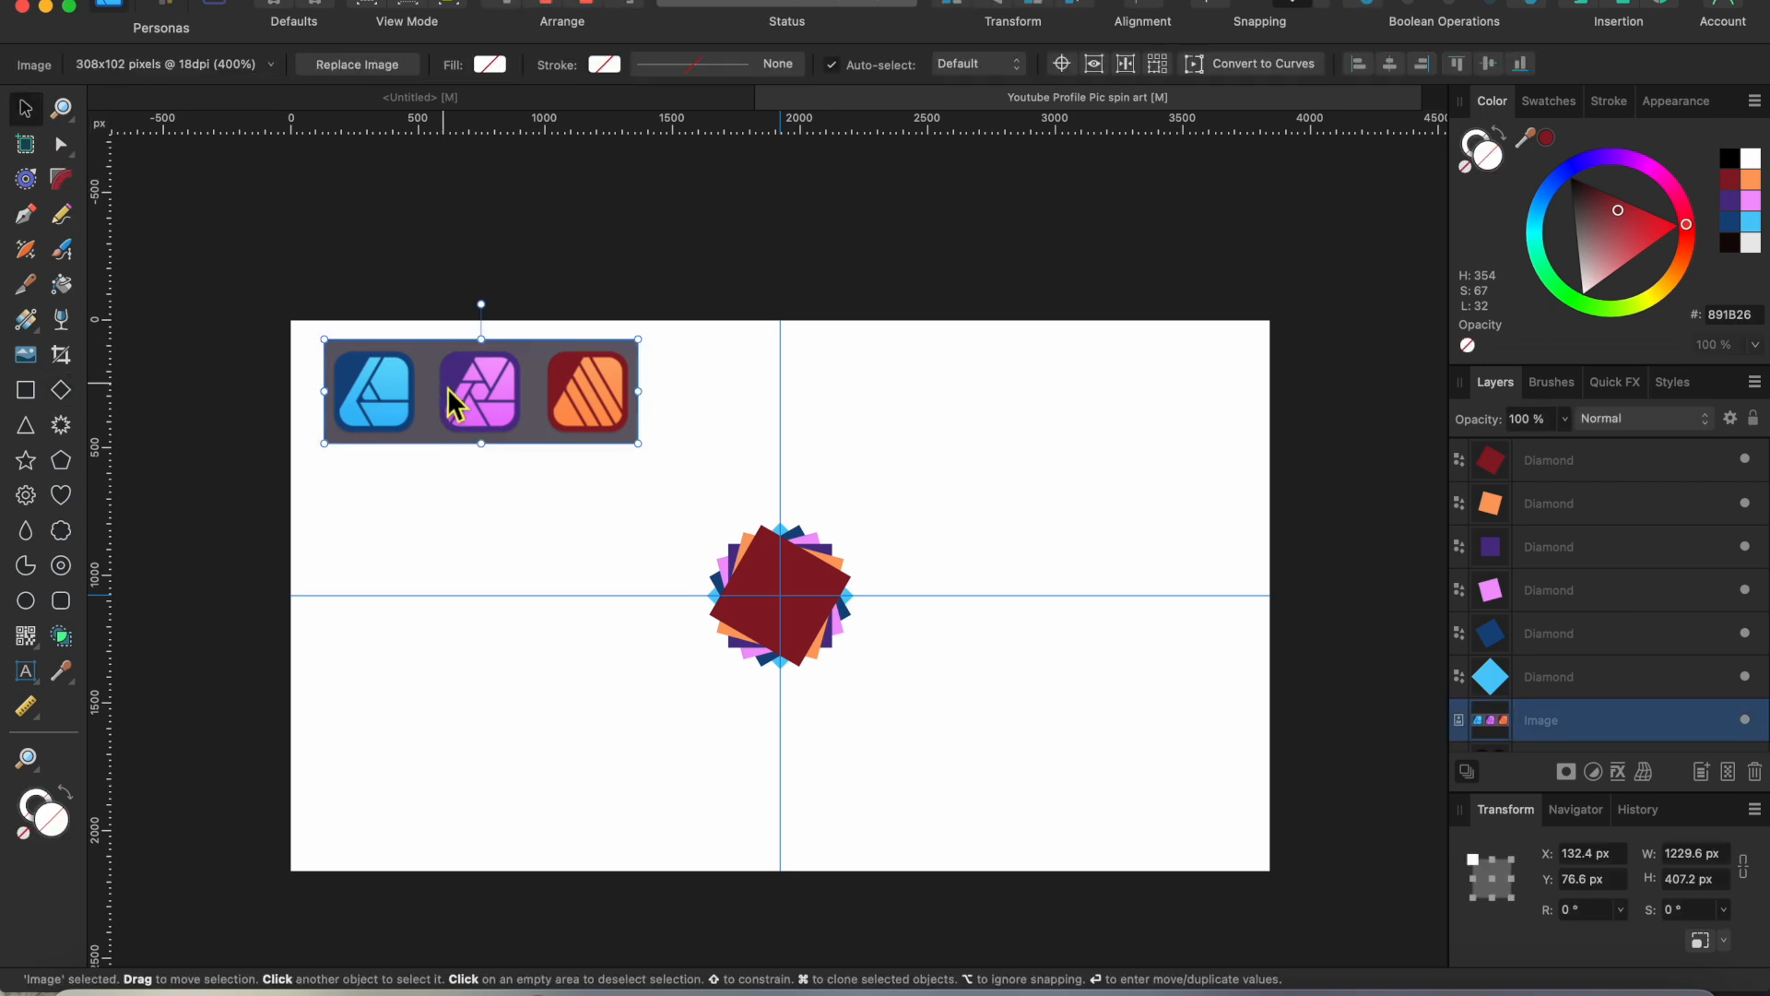
key("Delete")
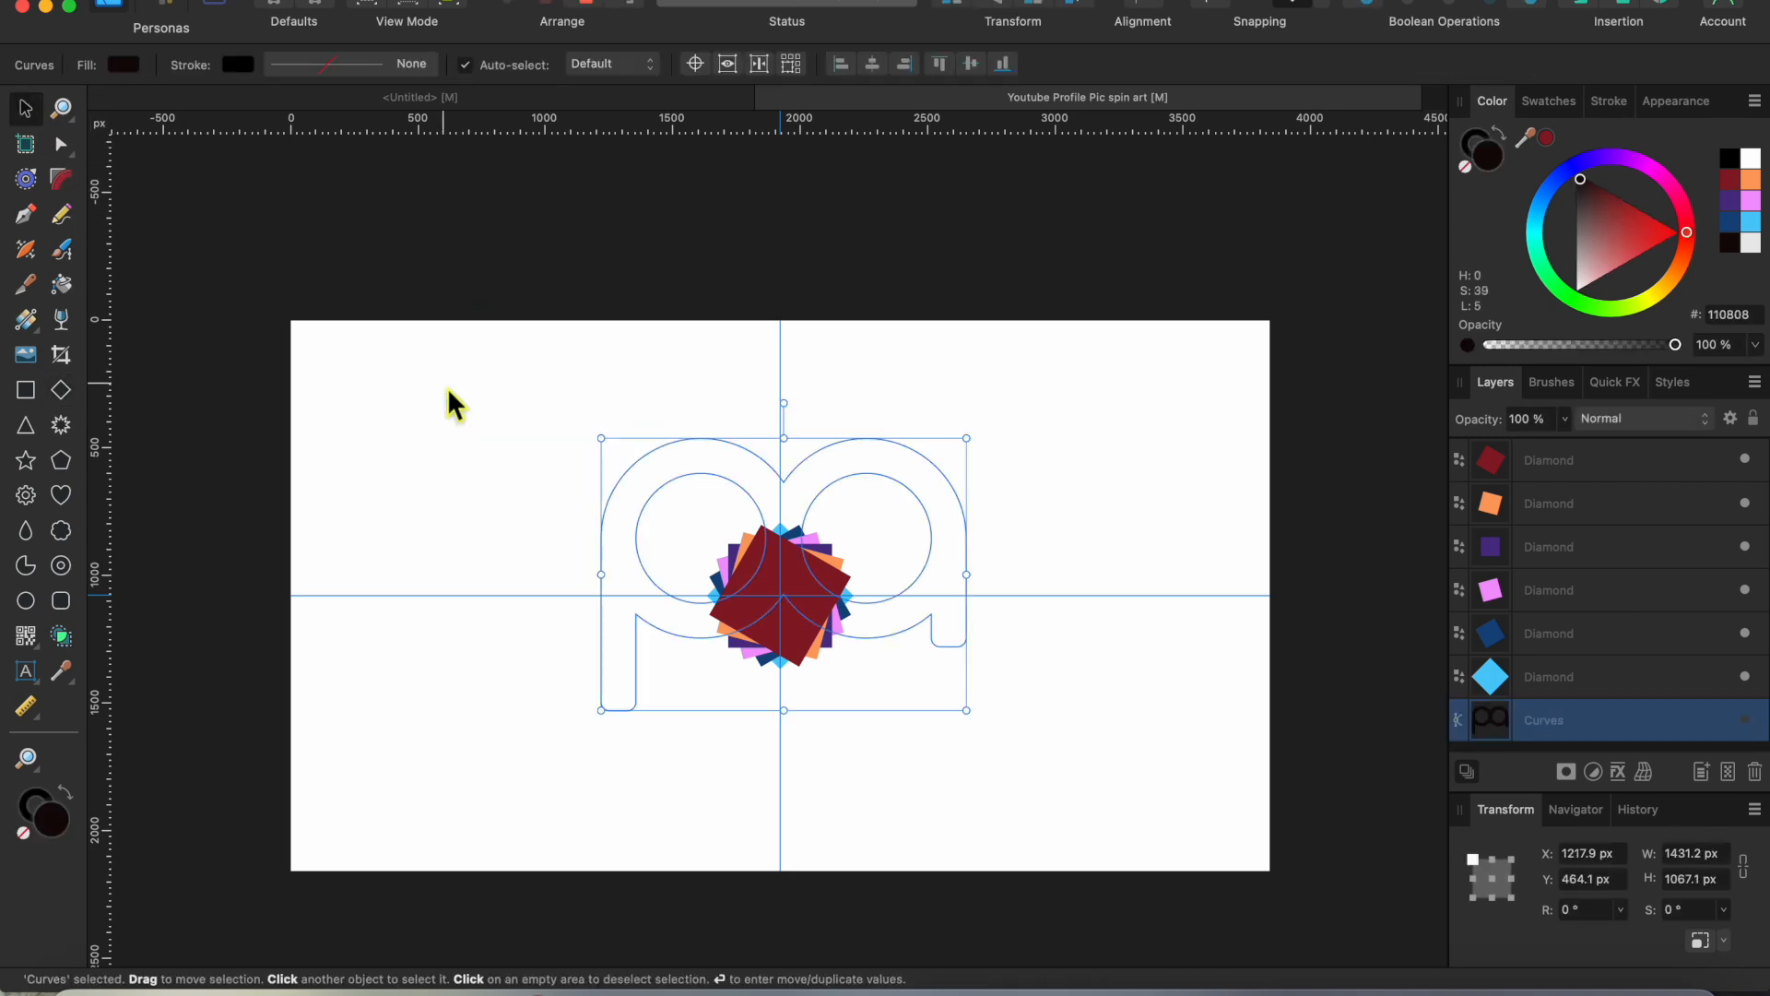
left_click(1020, 489)
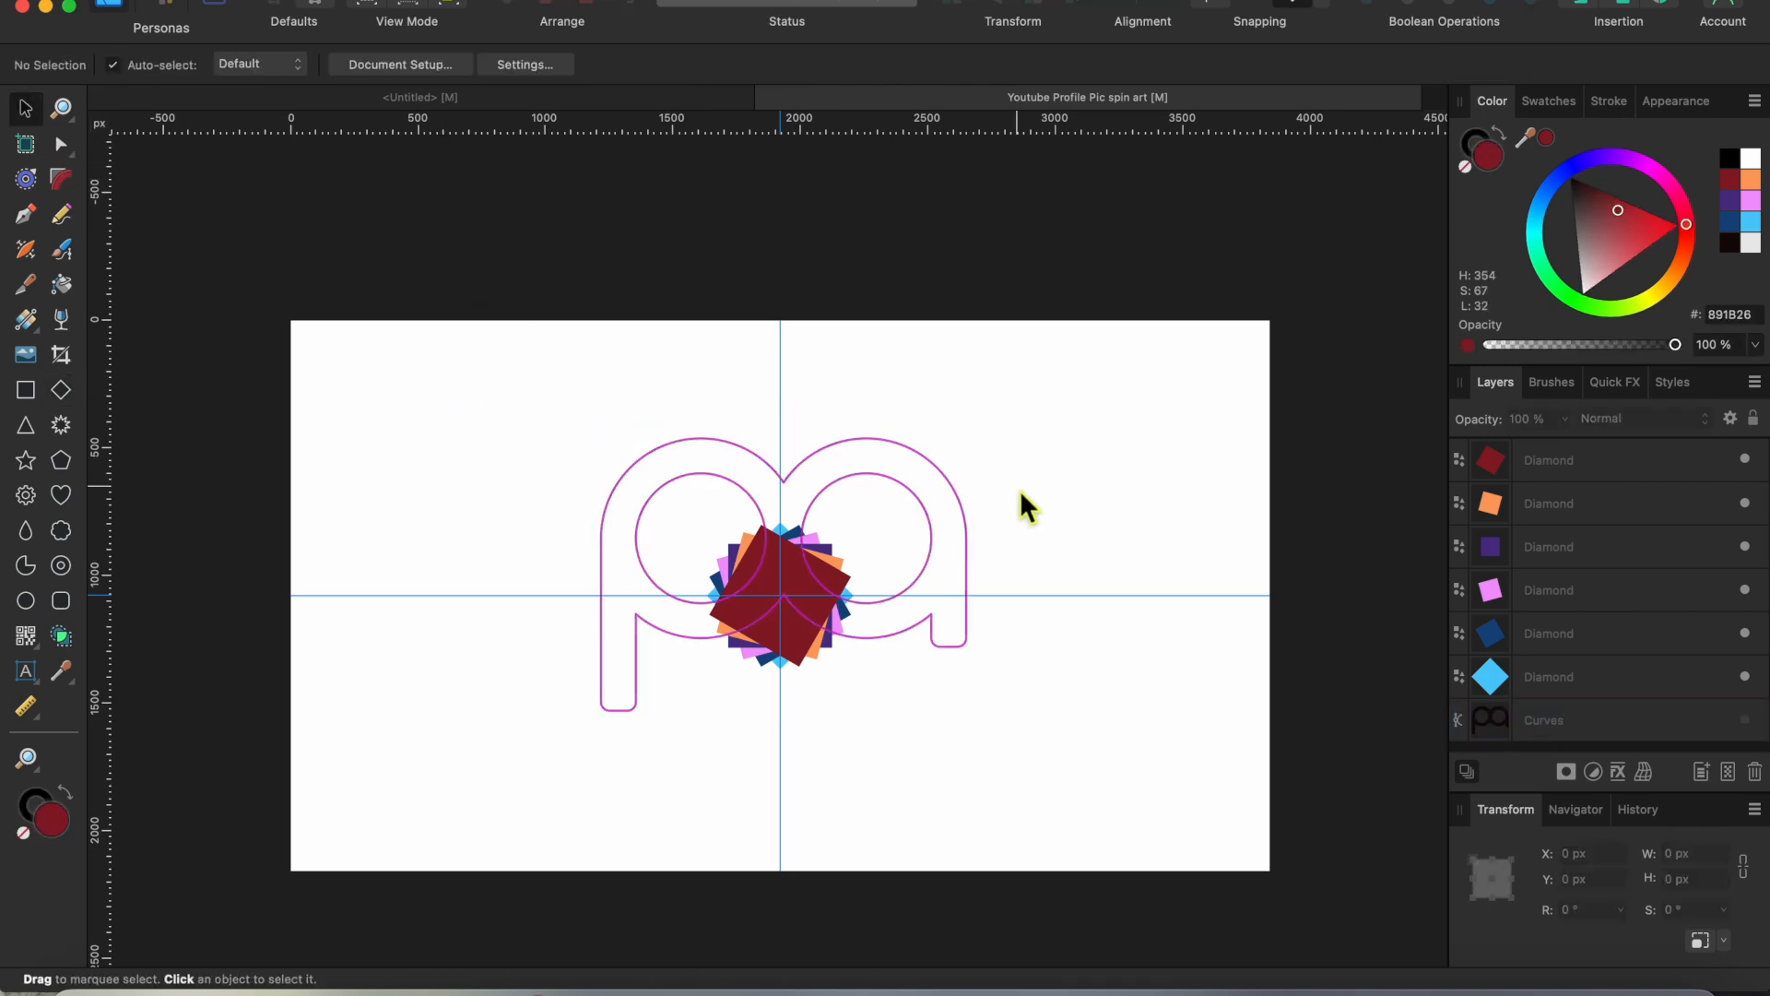
Rasterize the six diamonds, group them and rasterize the group into one pixel layer
left_click(1542, 466)
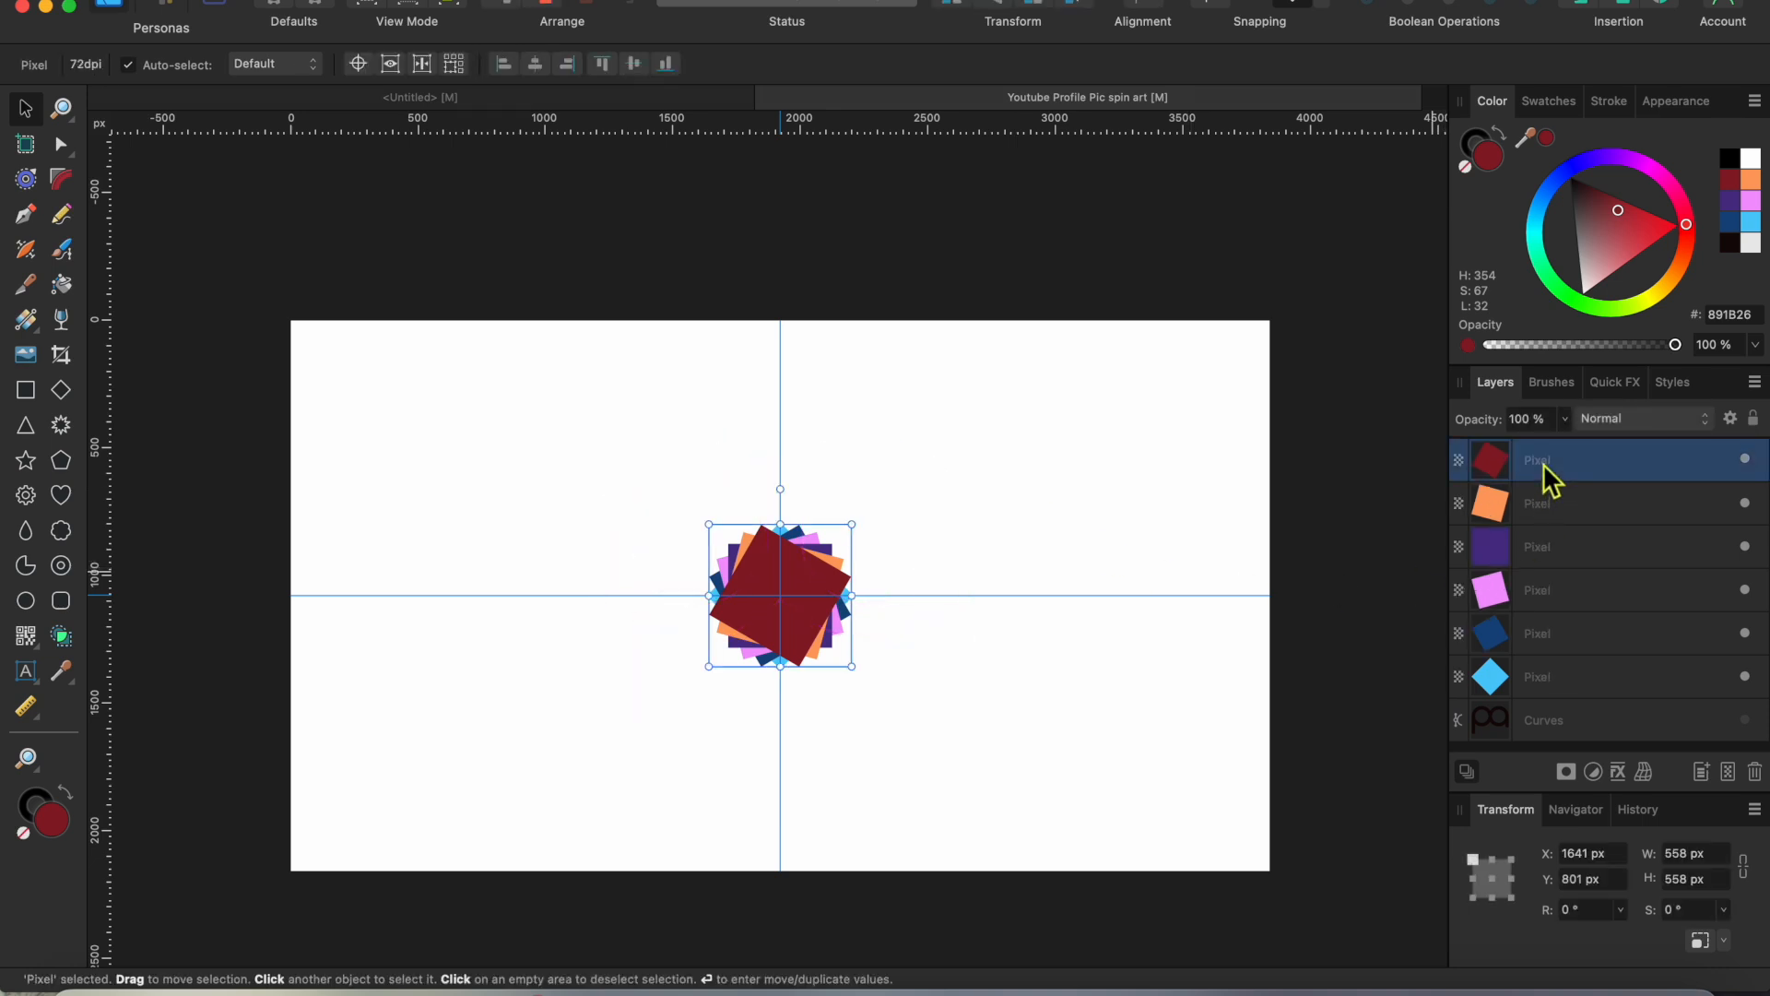
left_click(1557, 671, "shift")
right_click(1564, 684)
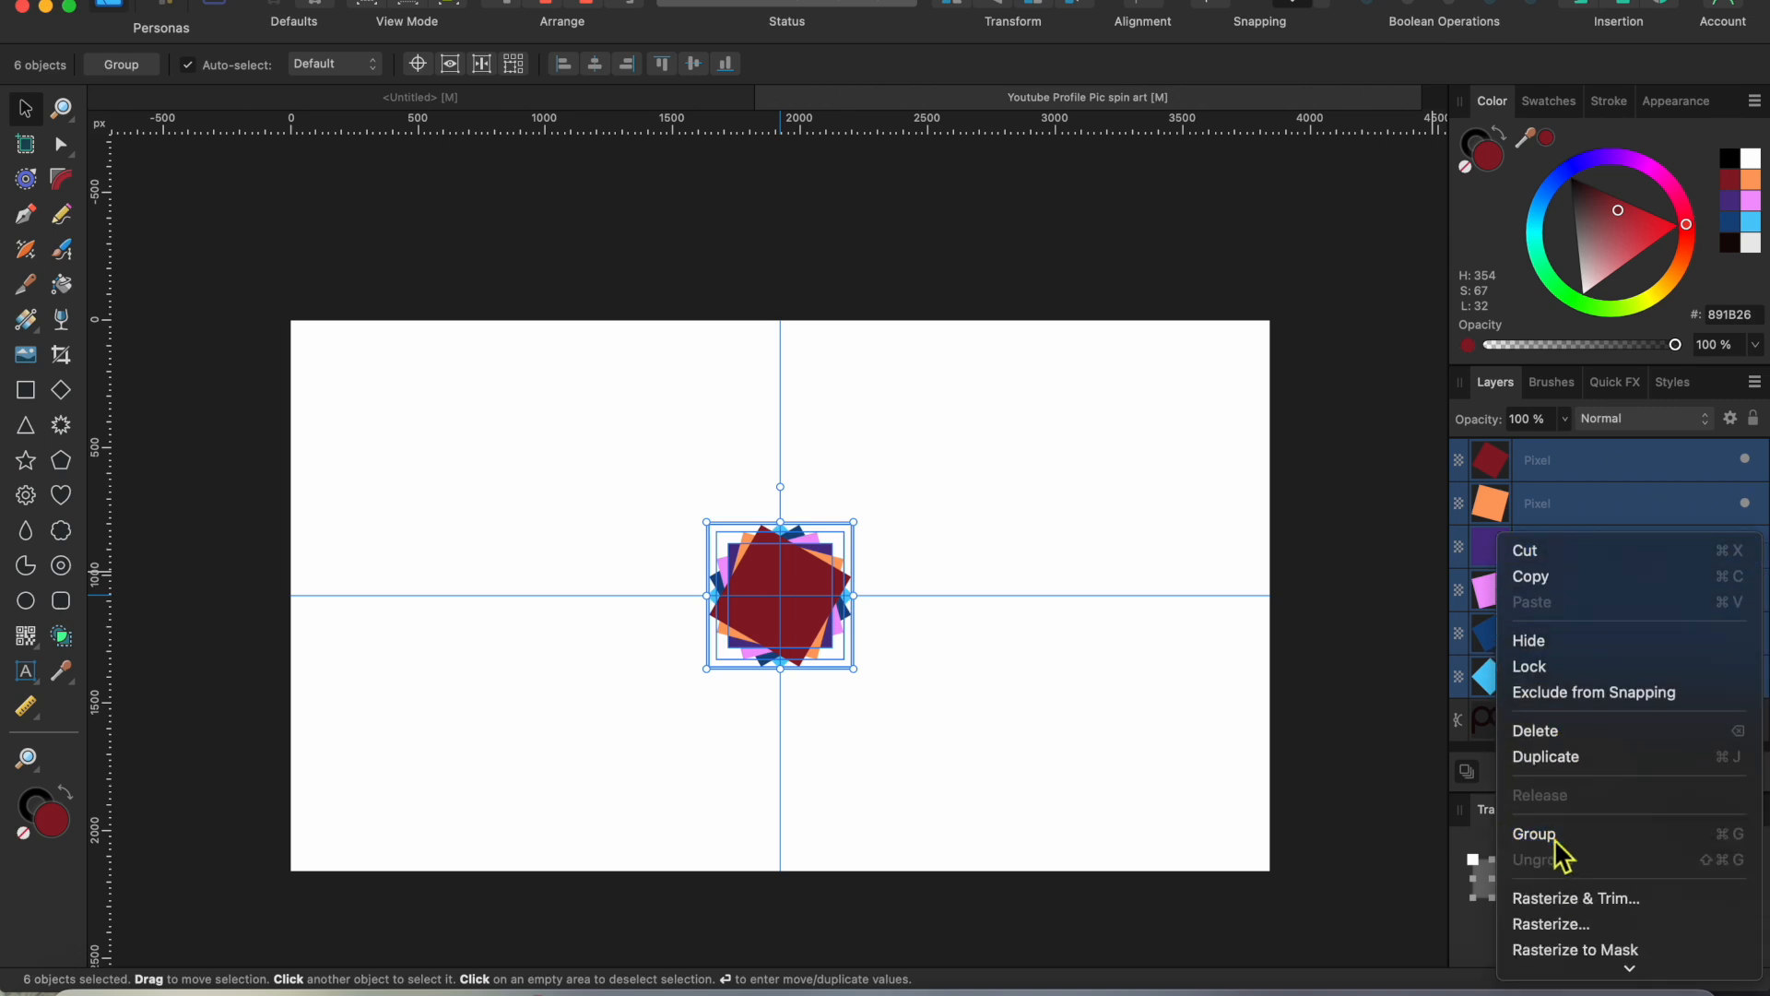
left_click(1559, 835)
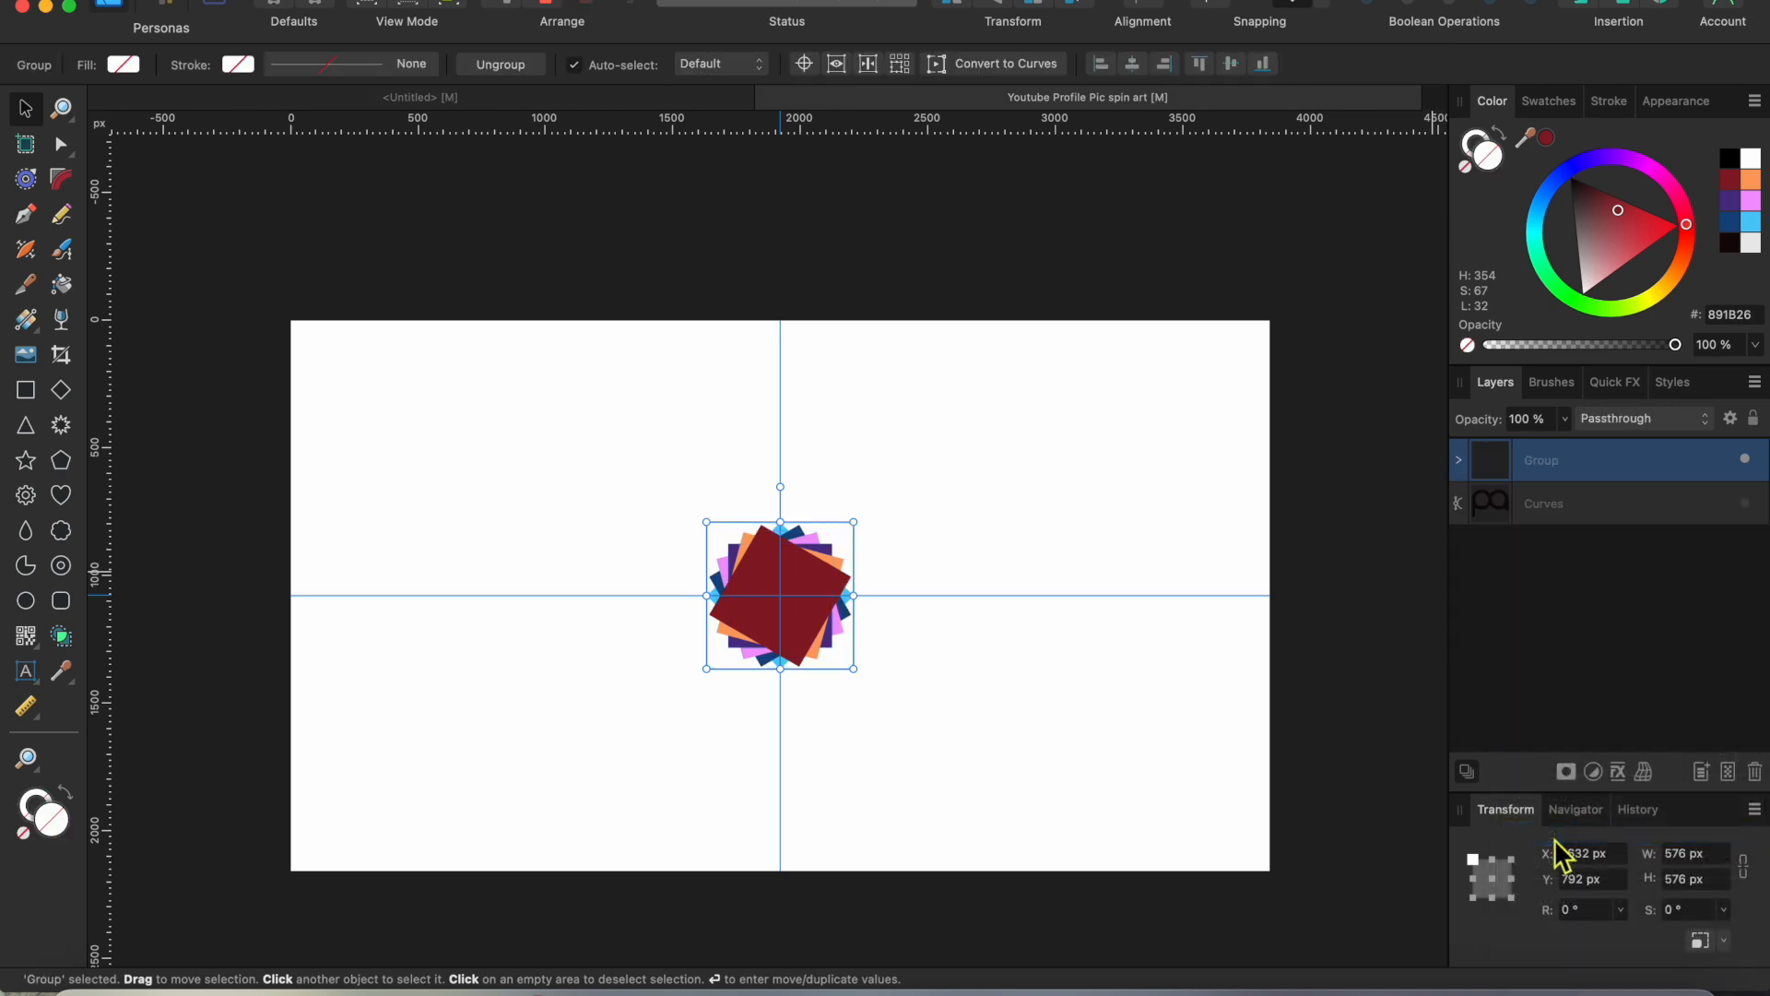
right_click(1582, 478)
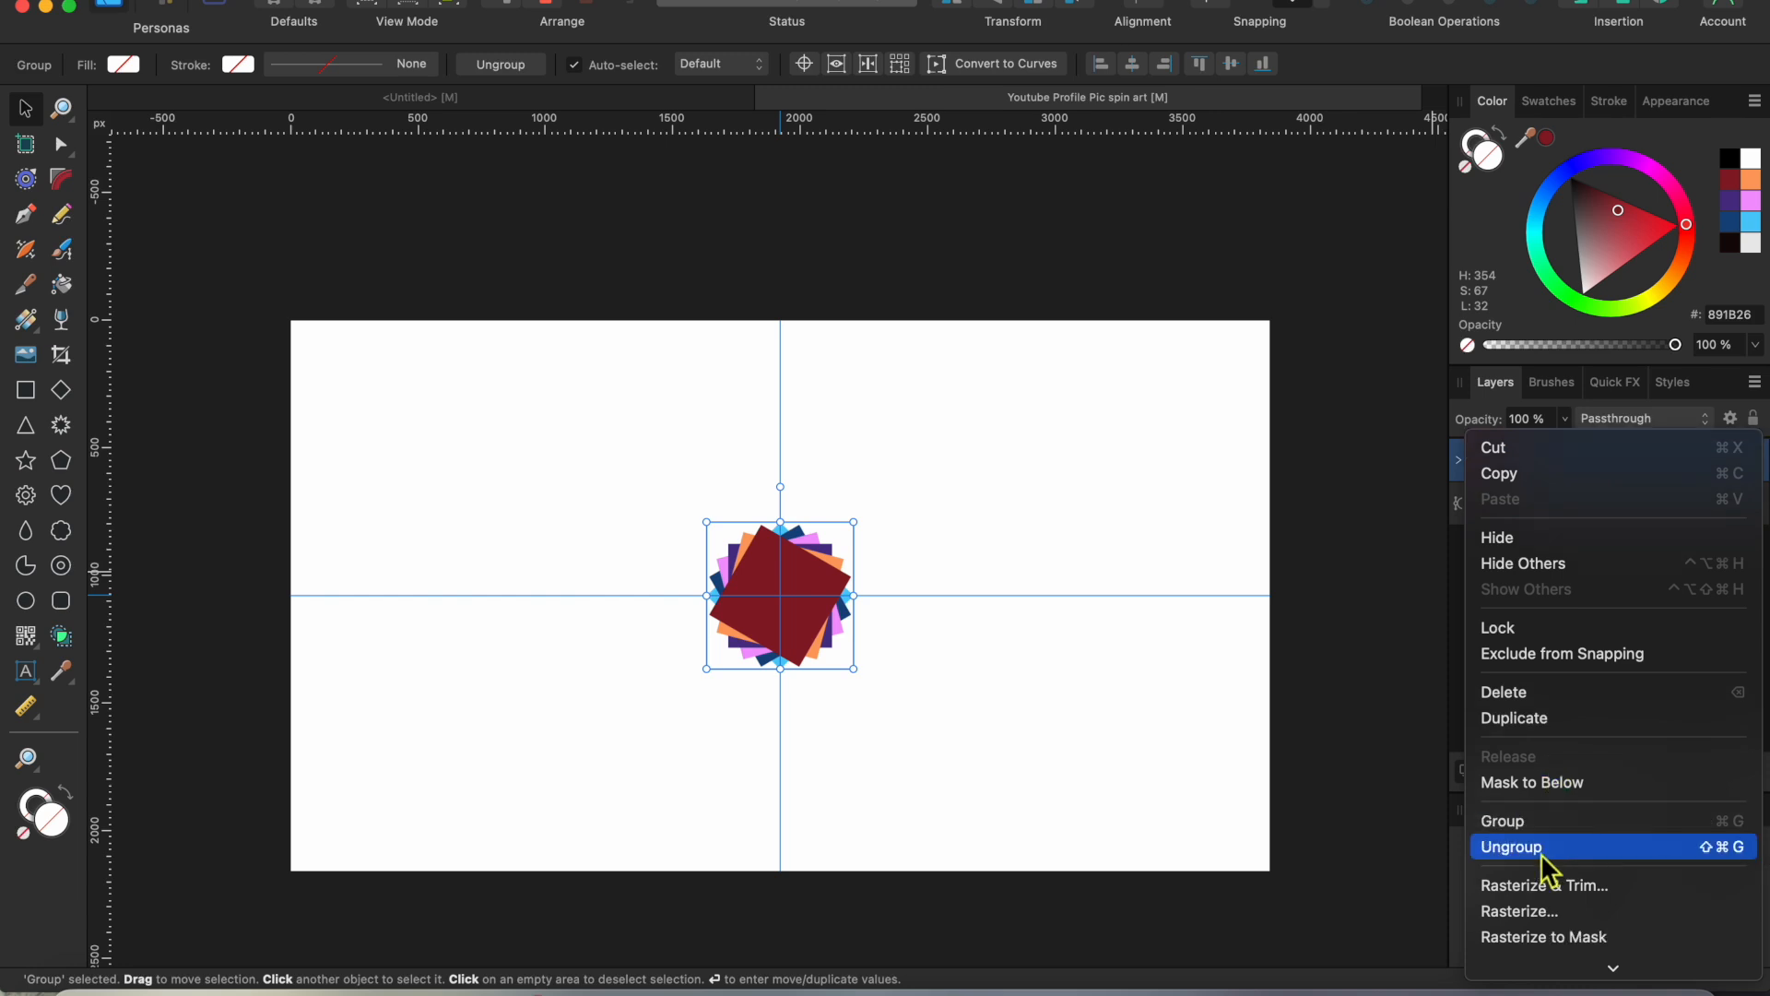
left_click(1546, 911)
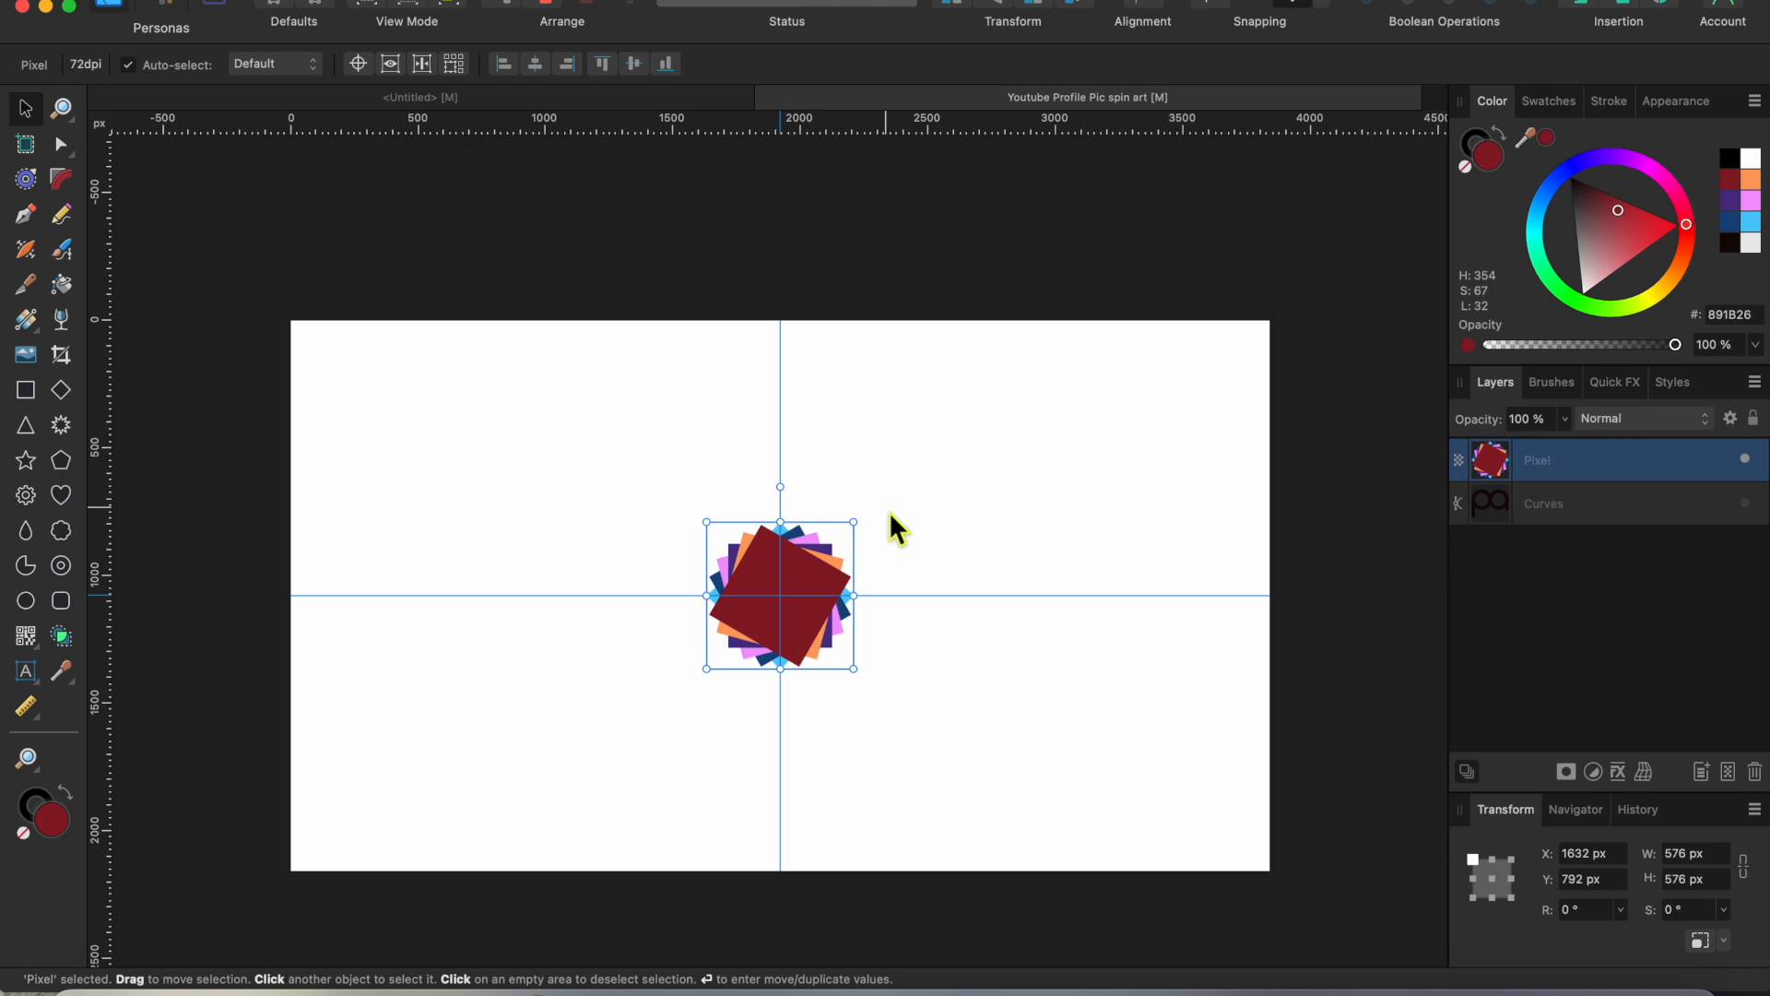
Add a duplicate of the pixel design behind everything, rotated to -15° and enlarged around its centre to about 646 px
key("super+j")
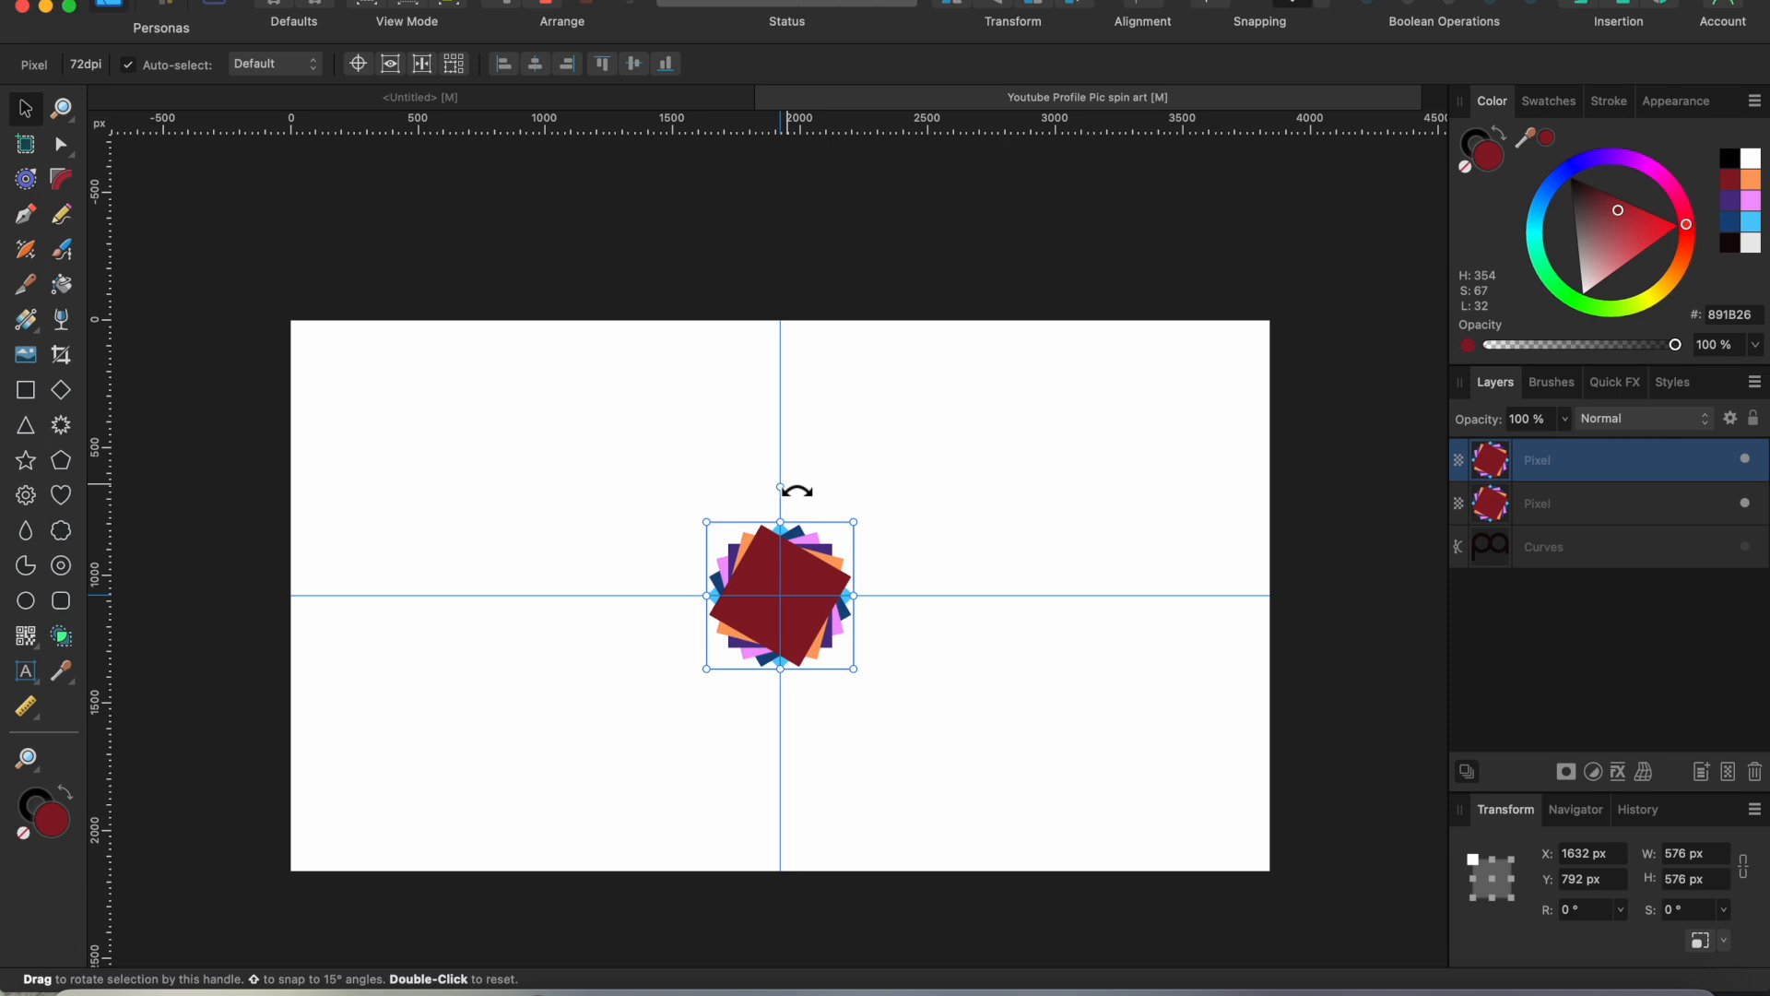
left_click_drag(798, 491, 813, 499)
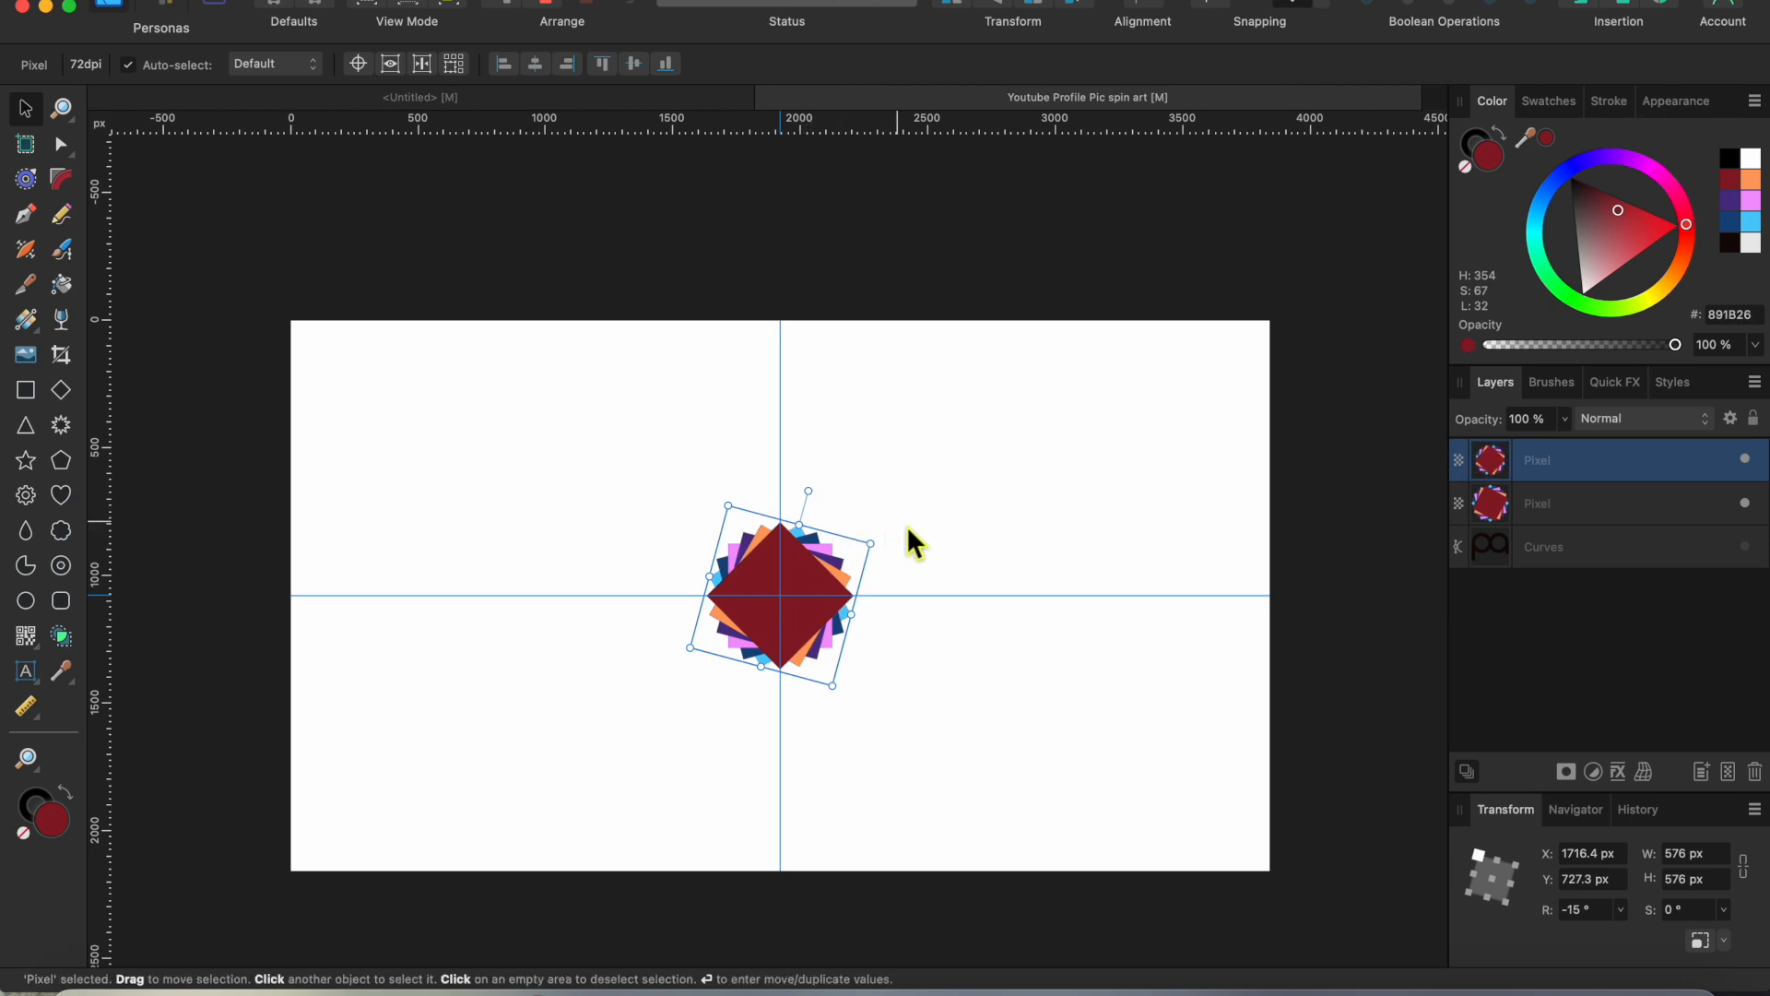
key("alt")
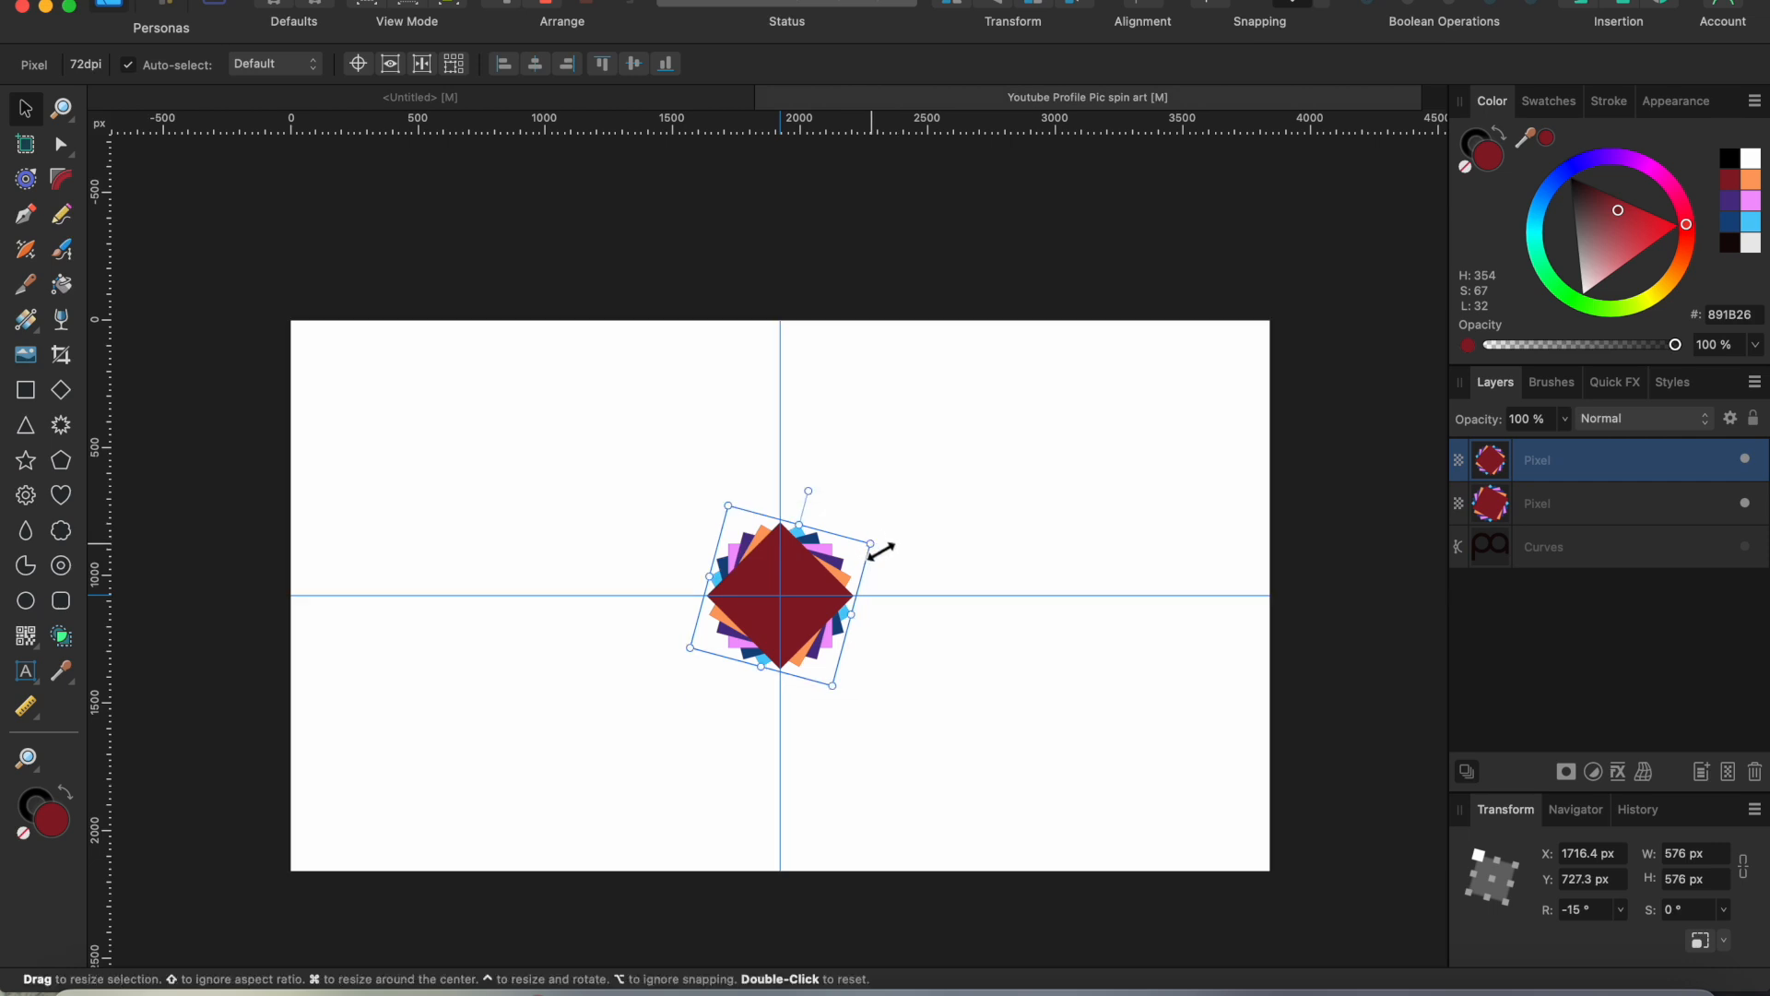
left_click_drag(883, 552, 894, 549)
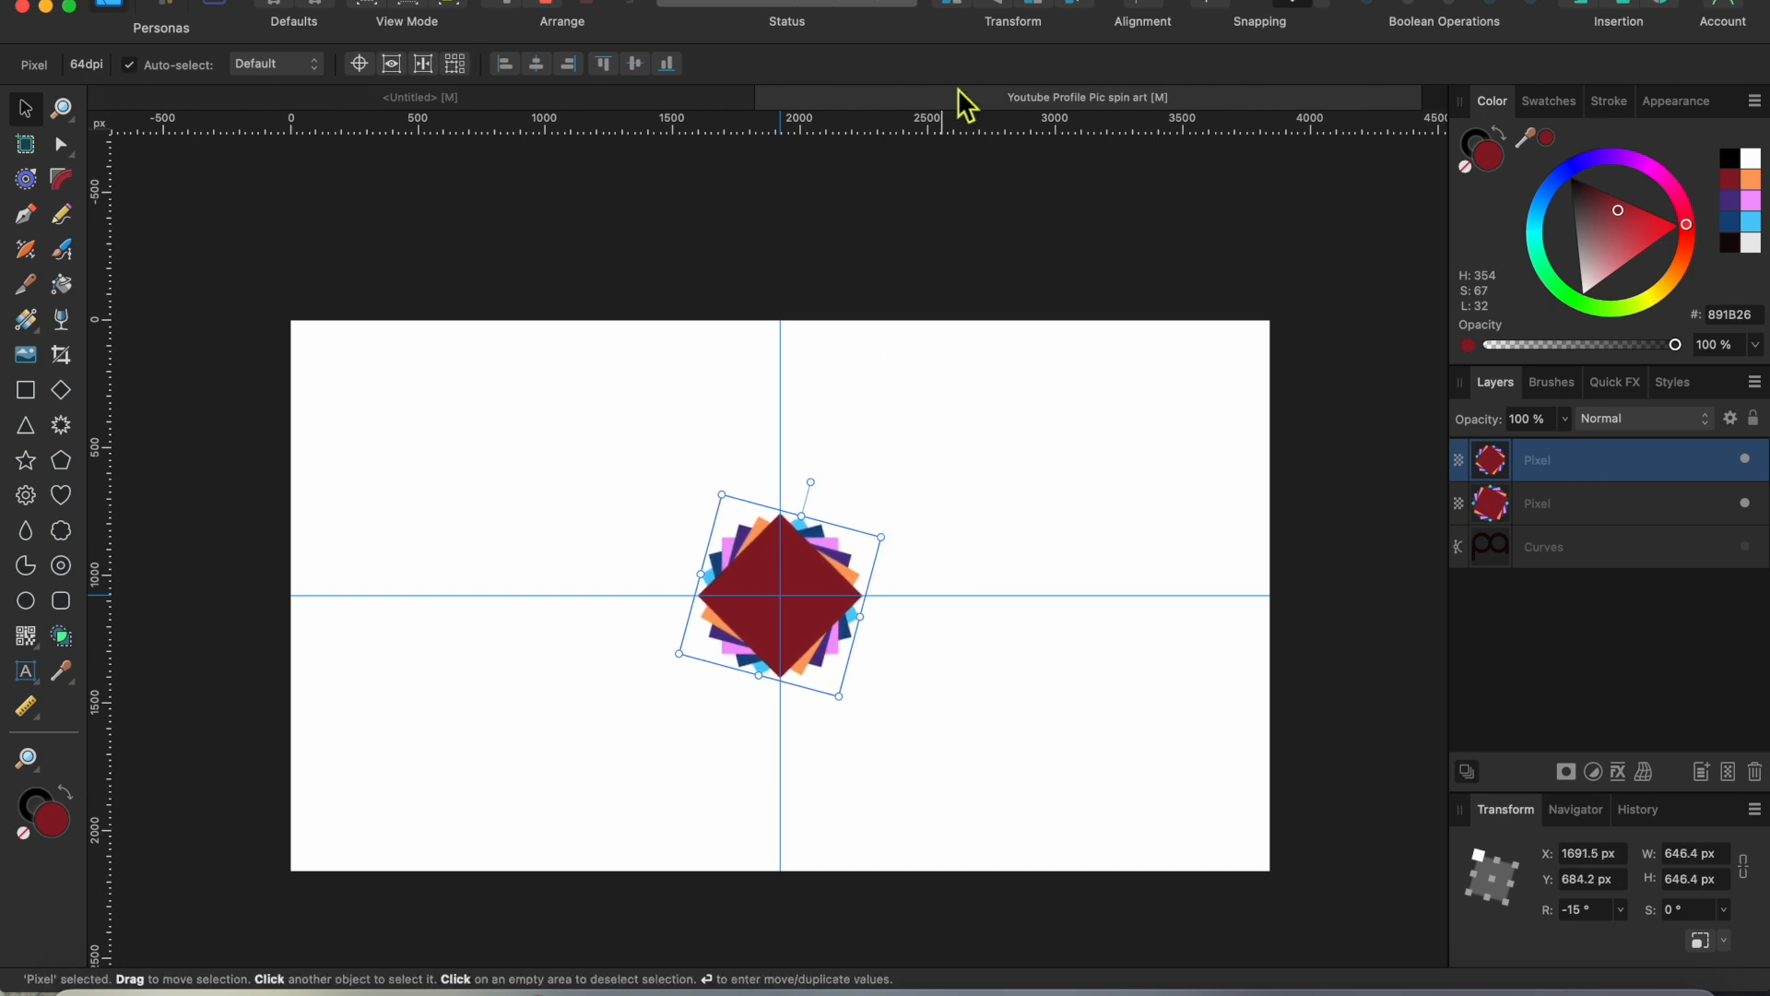
left_click(504, 4)
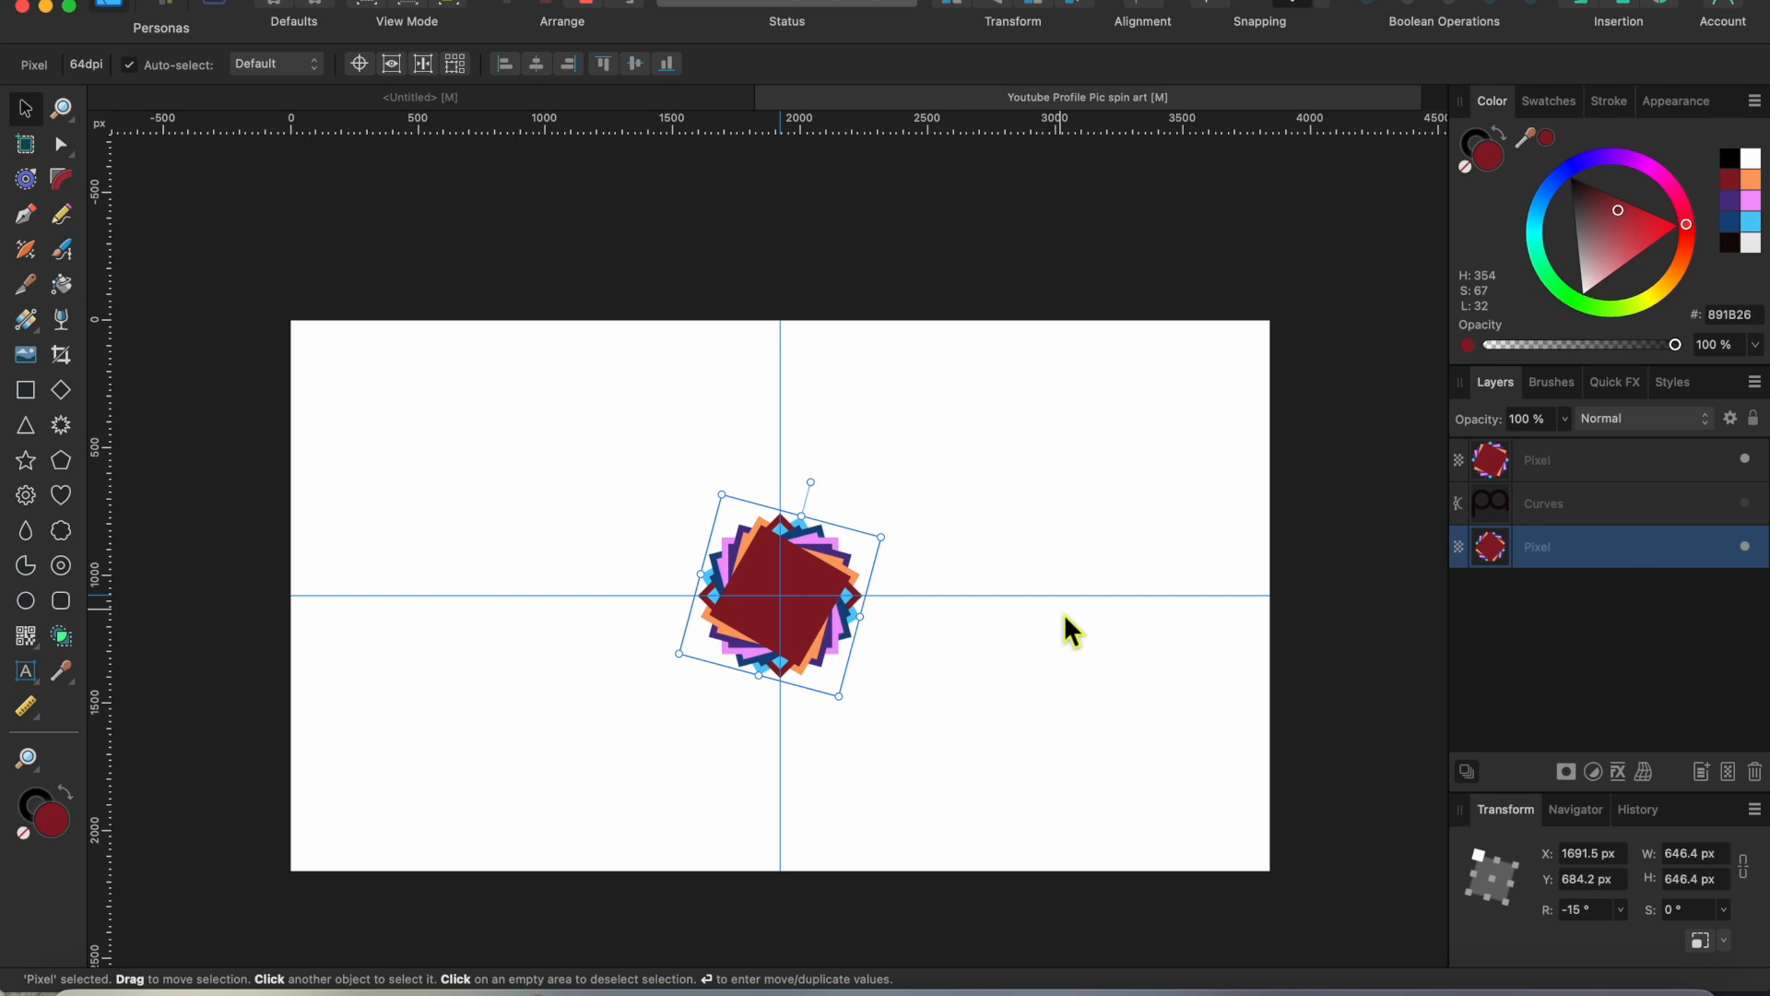
Repeat the rotate-and-enlarge duplication of the pixel design, sending each copy behind the others, until the spiral covers the whole page
key("super+j")
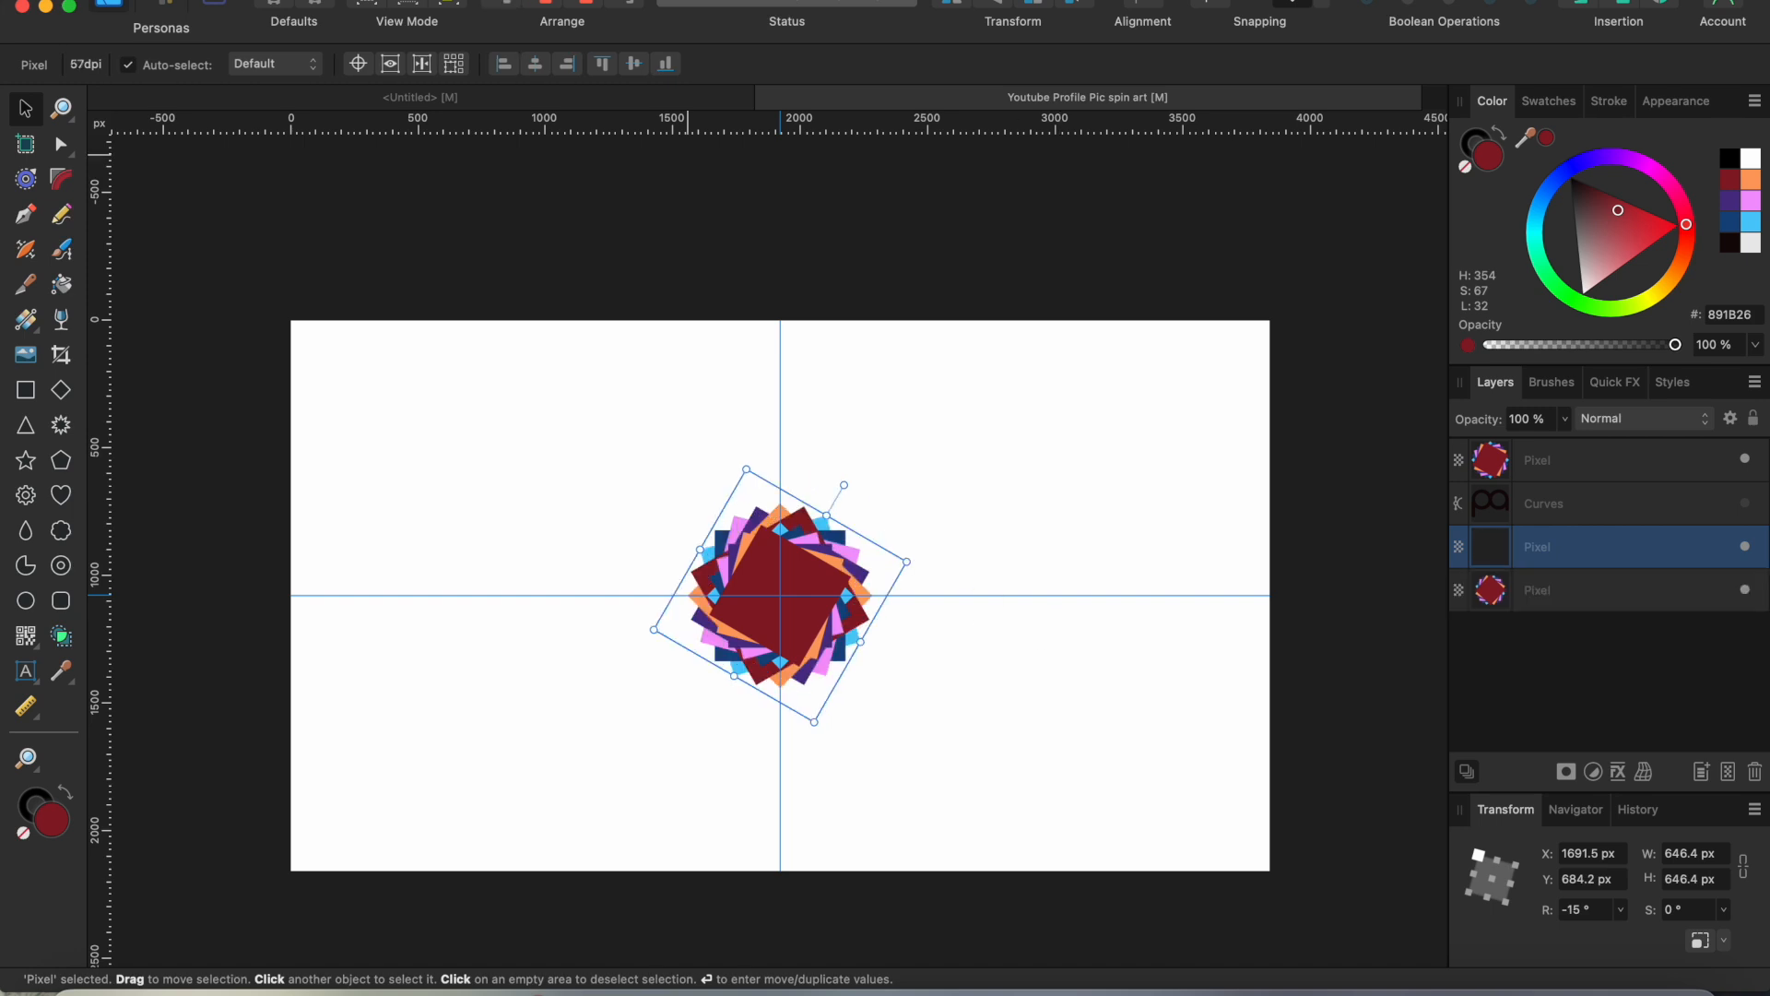
left_click(506, 5)
key("super+j")
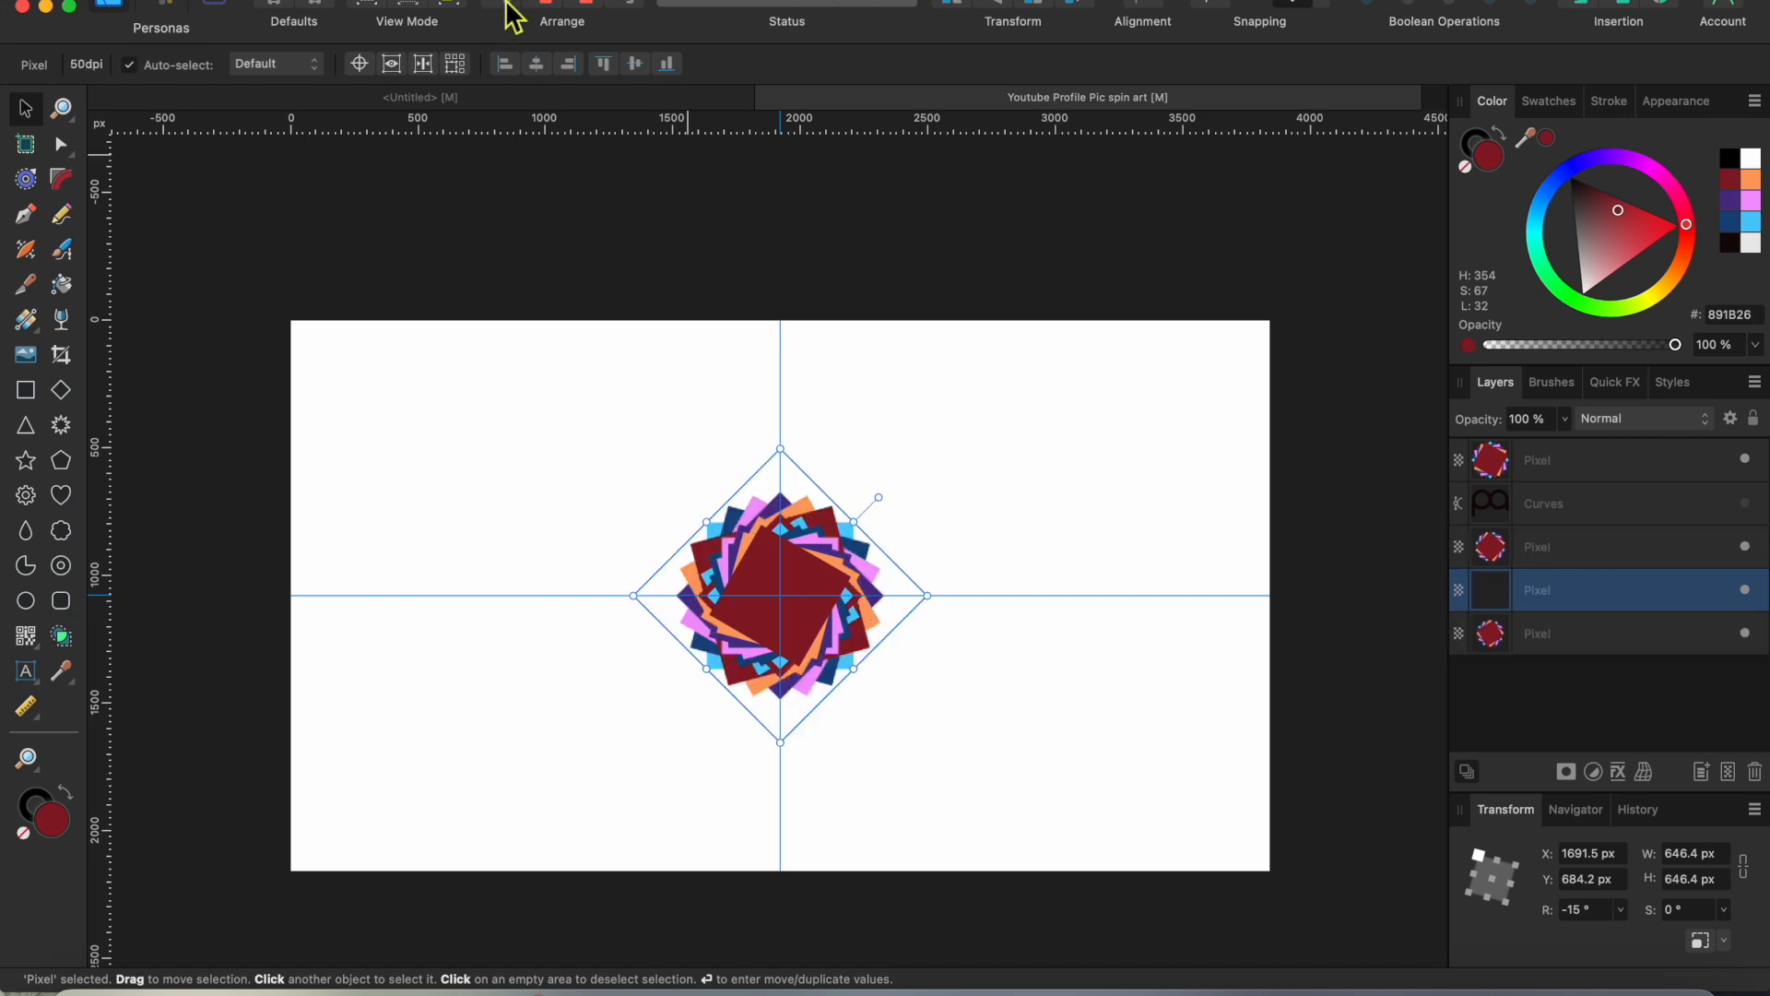
left_click(513, 16)
key("super+j")
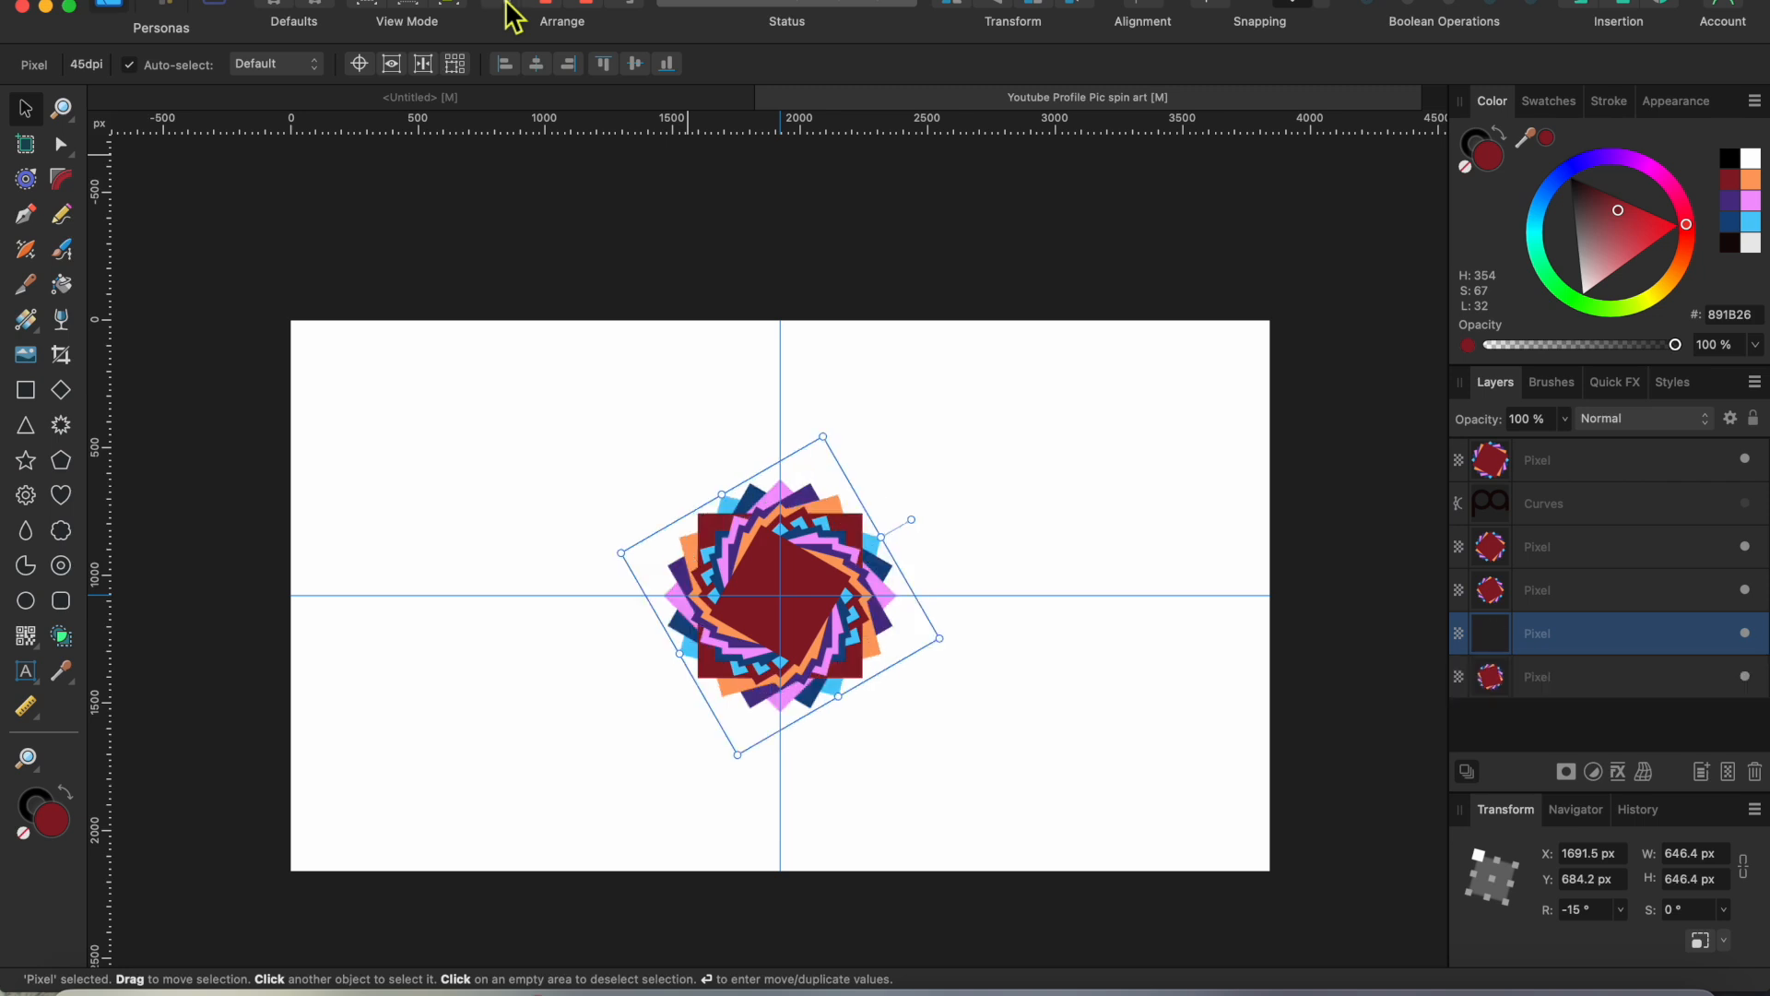
left_click(509, 9)
key("super+j")
left_click(511, 14)
key("super+j")
left_click(514, 16)
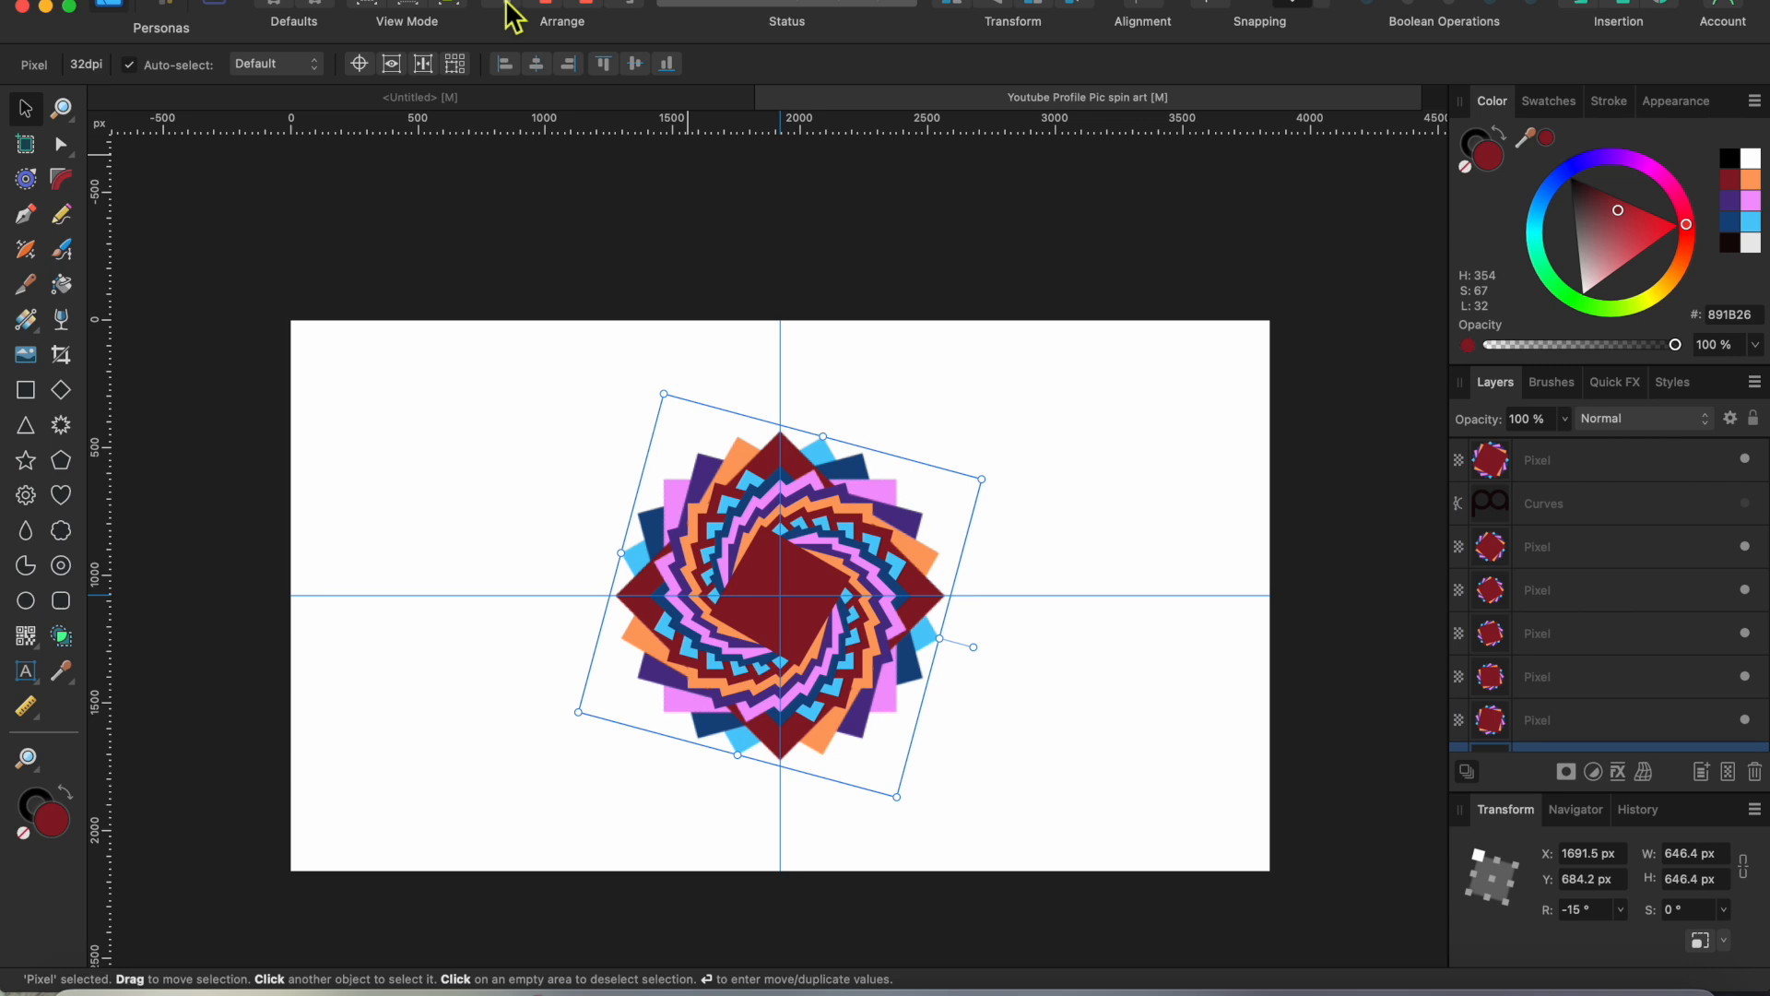
key("super+j")
left_click(514, 16)
key("super+j")
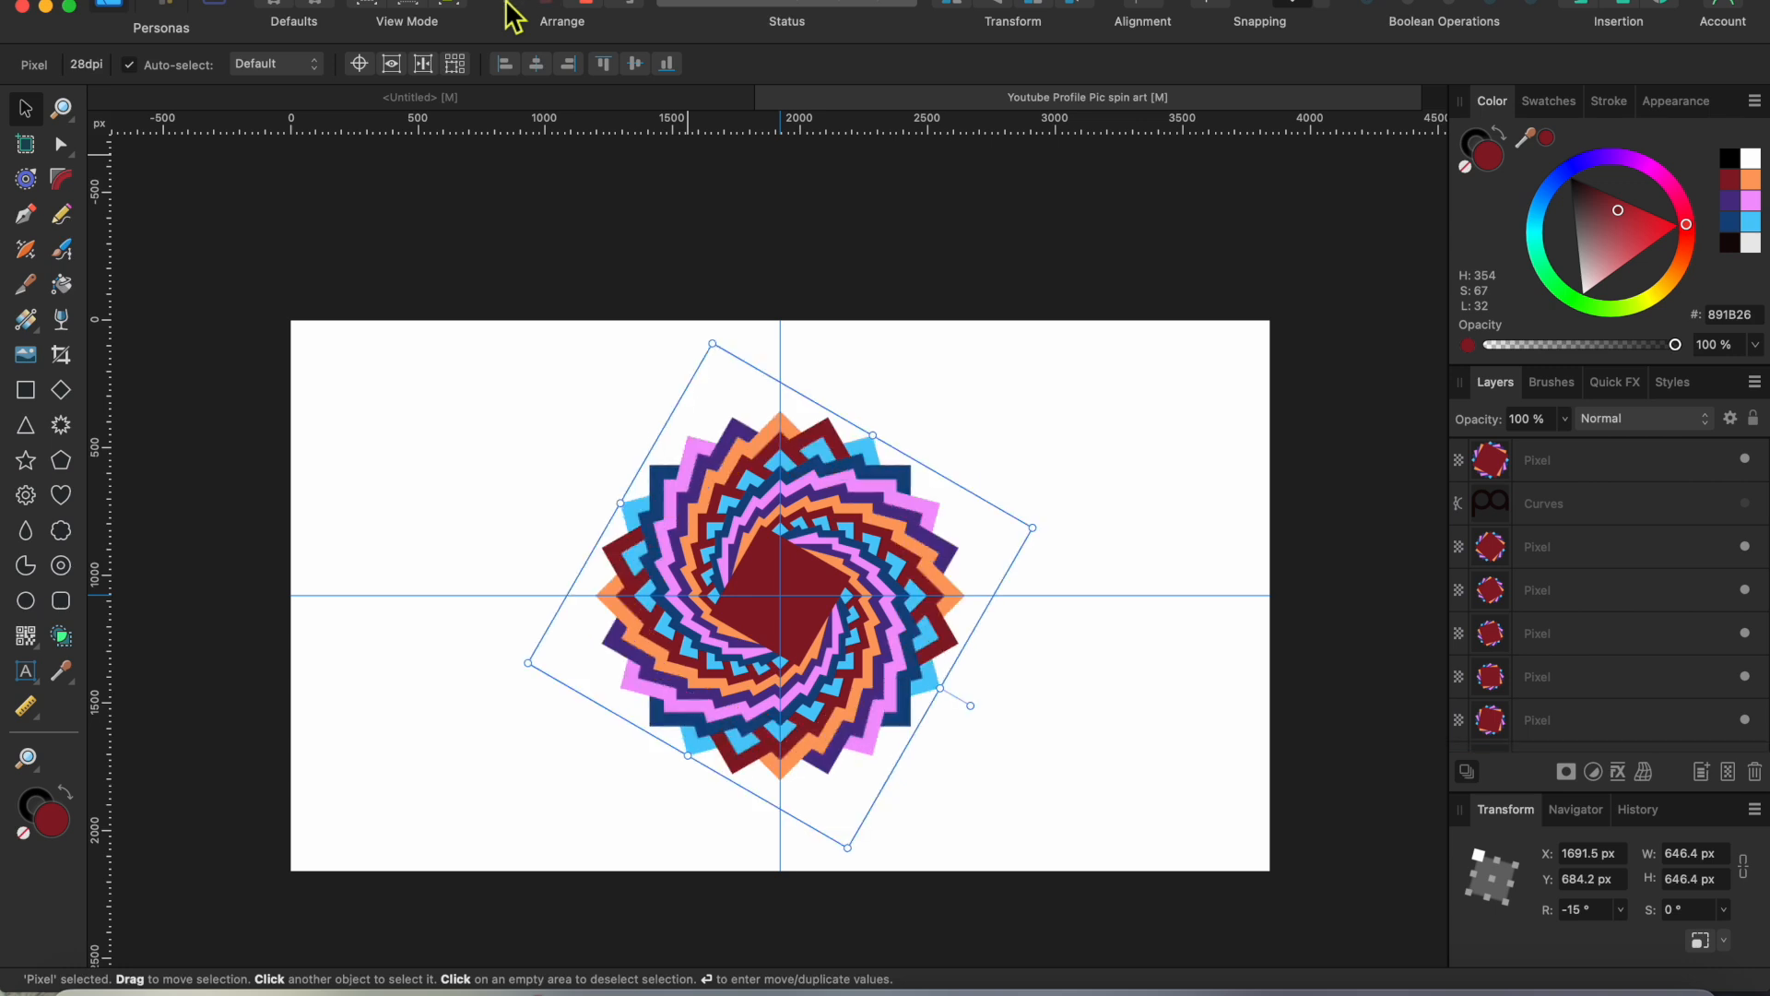
left_click(513, 16)
left_click(514, 15)
key("super+j")
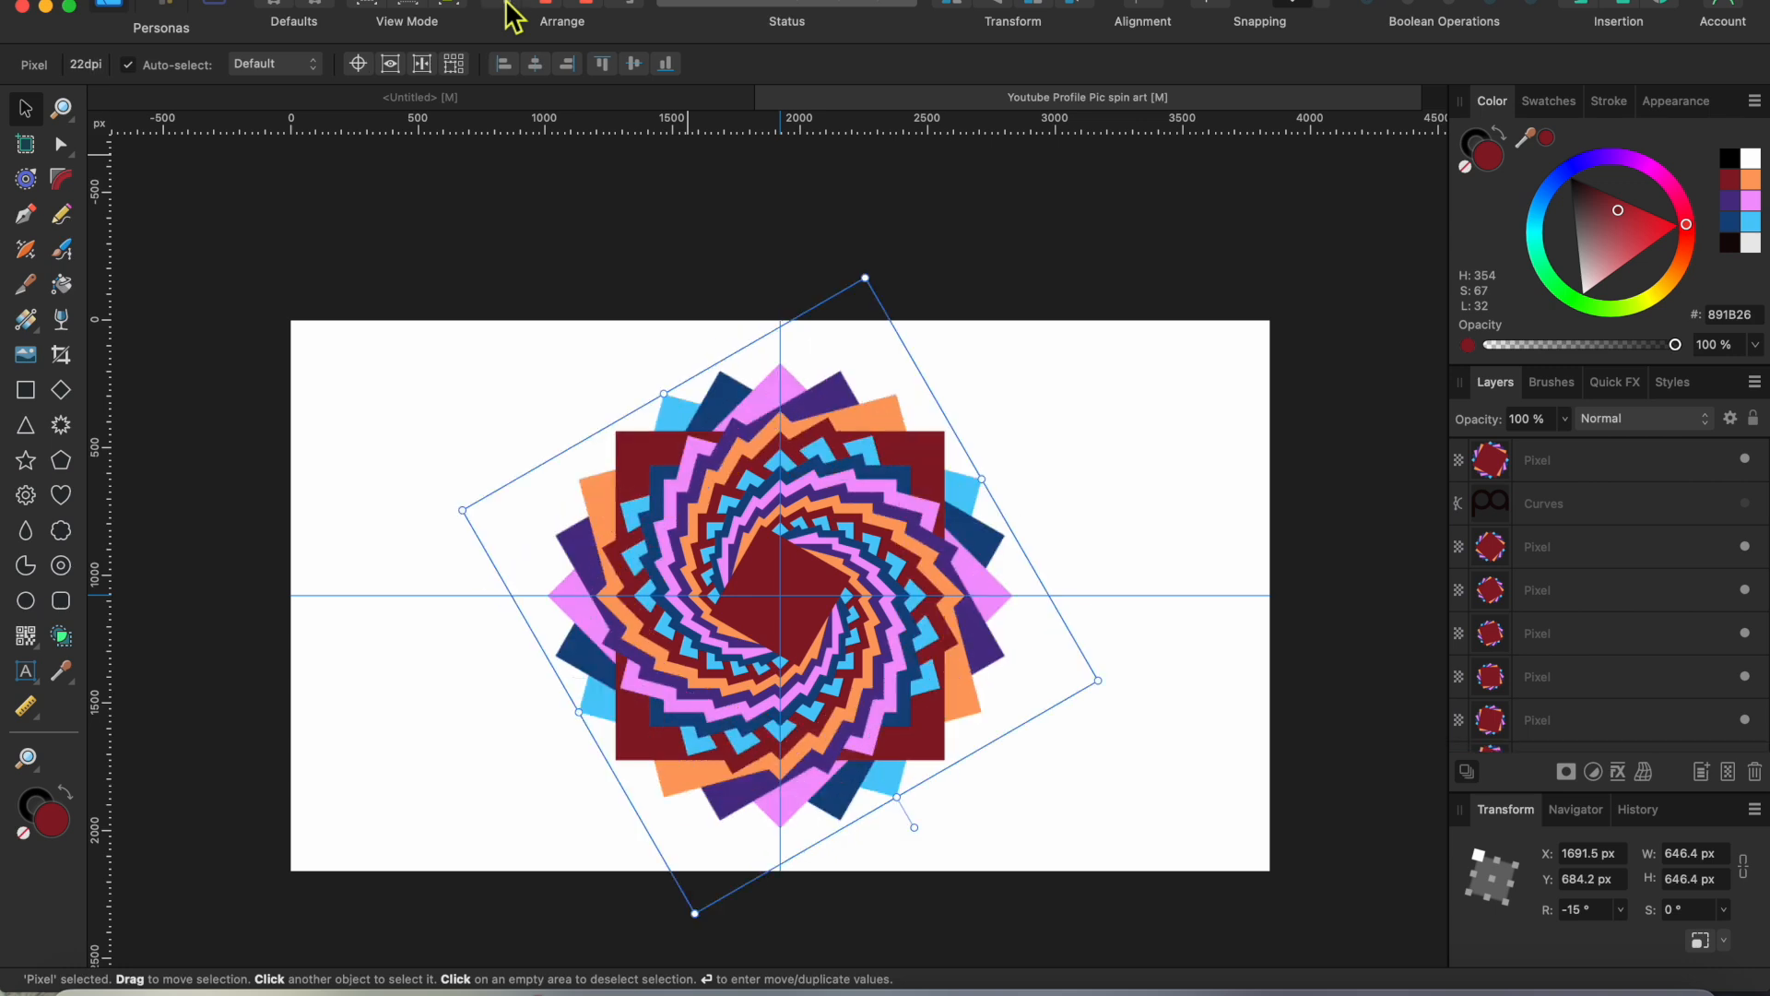
left_click(513, 16)
key("super+j")
left_click(514, 16)
key("super+j")
left_click(514, 15)
key("super+j")
left_click(514, 15)
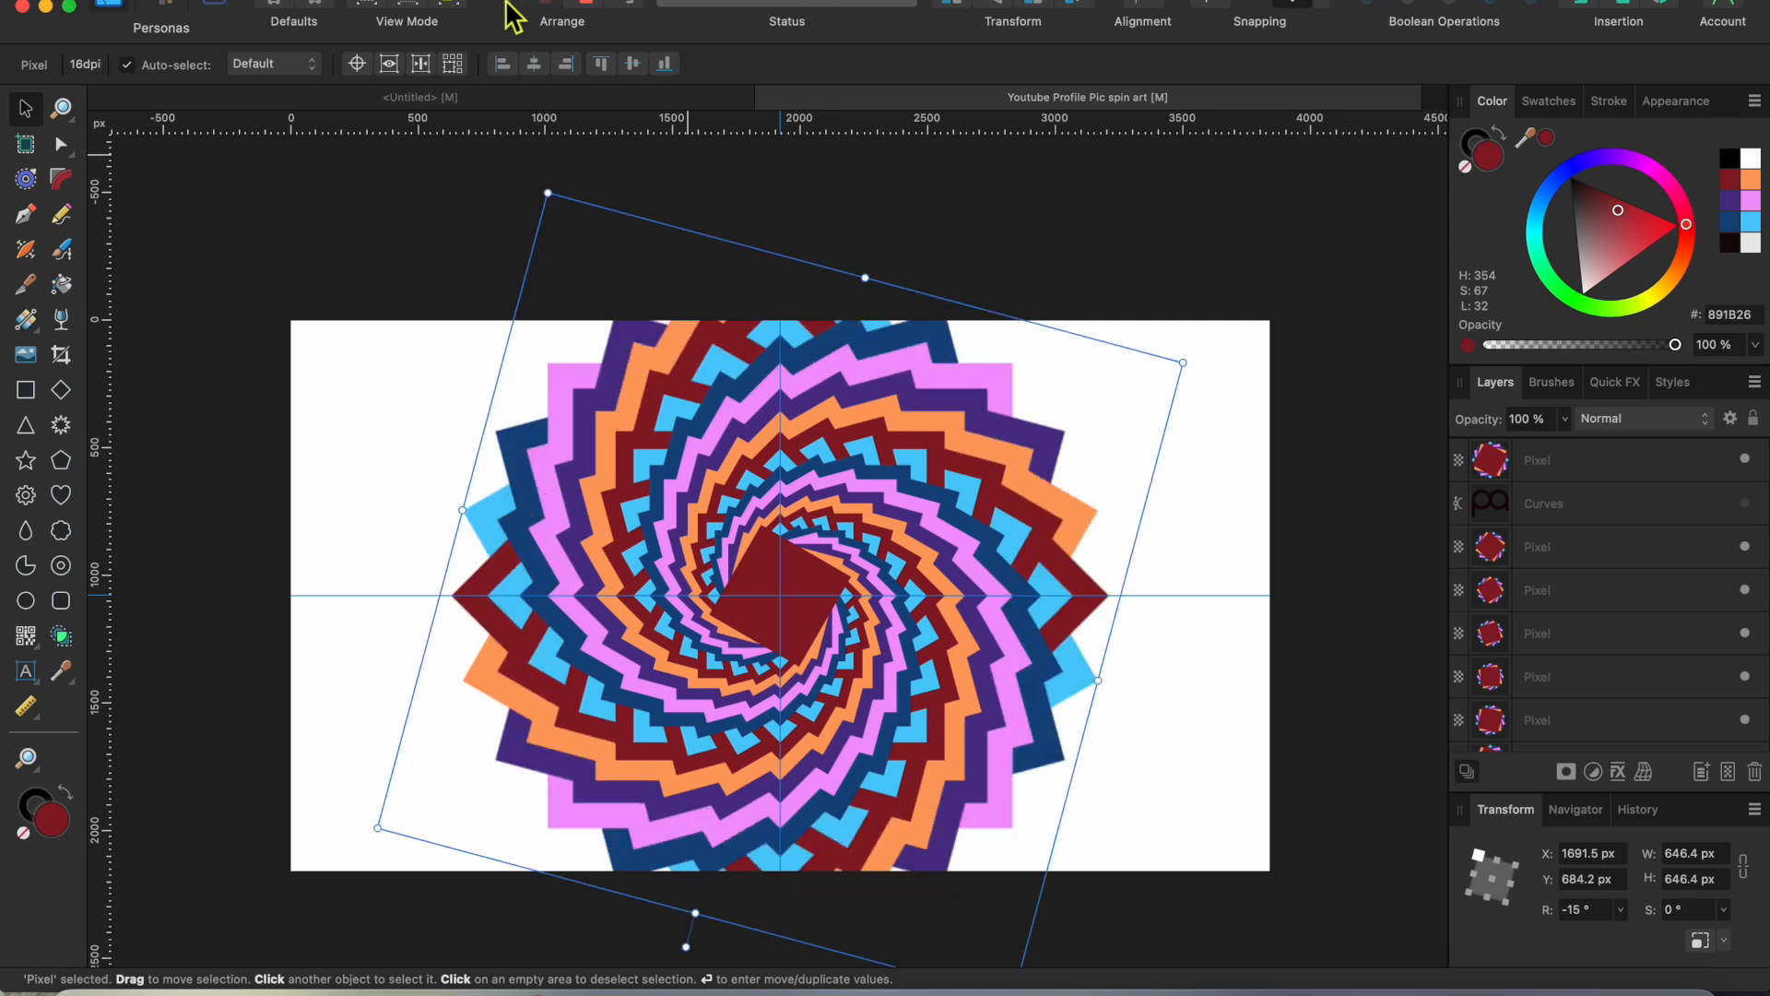
key("super+j")
left_click(513, 16)
key("super+j")
left_click(514, 15)
key("super+j")
left_click(513, 15)
key("super+j")
left_click(514, 15)
key("super+j")
left_click(514, 16)
key("super+j")
left_click(514, 16)
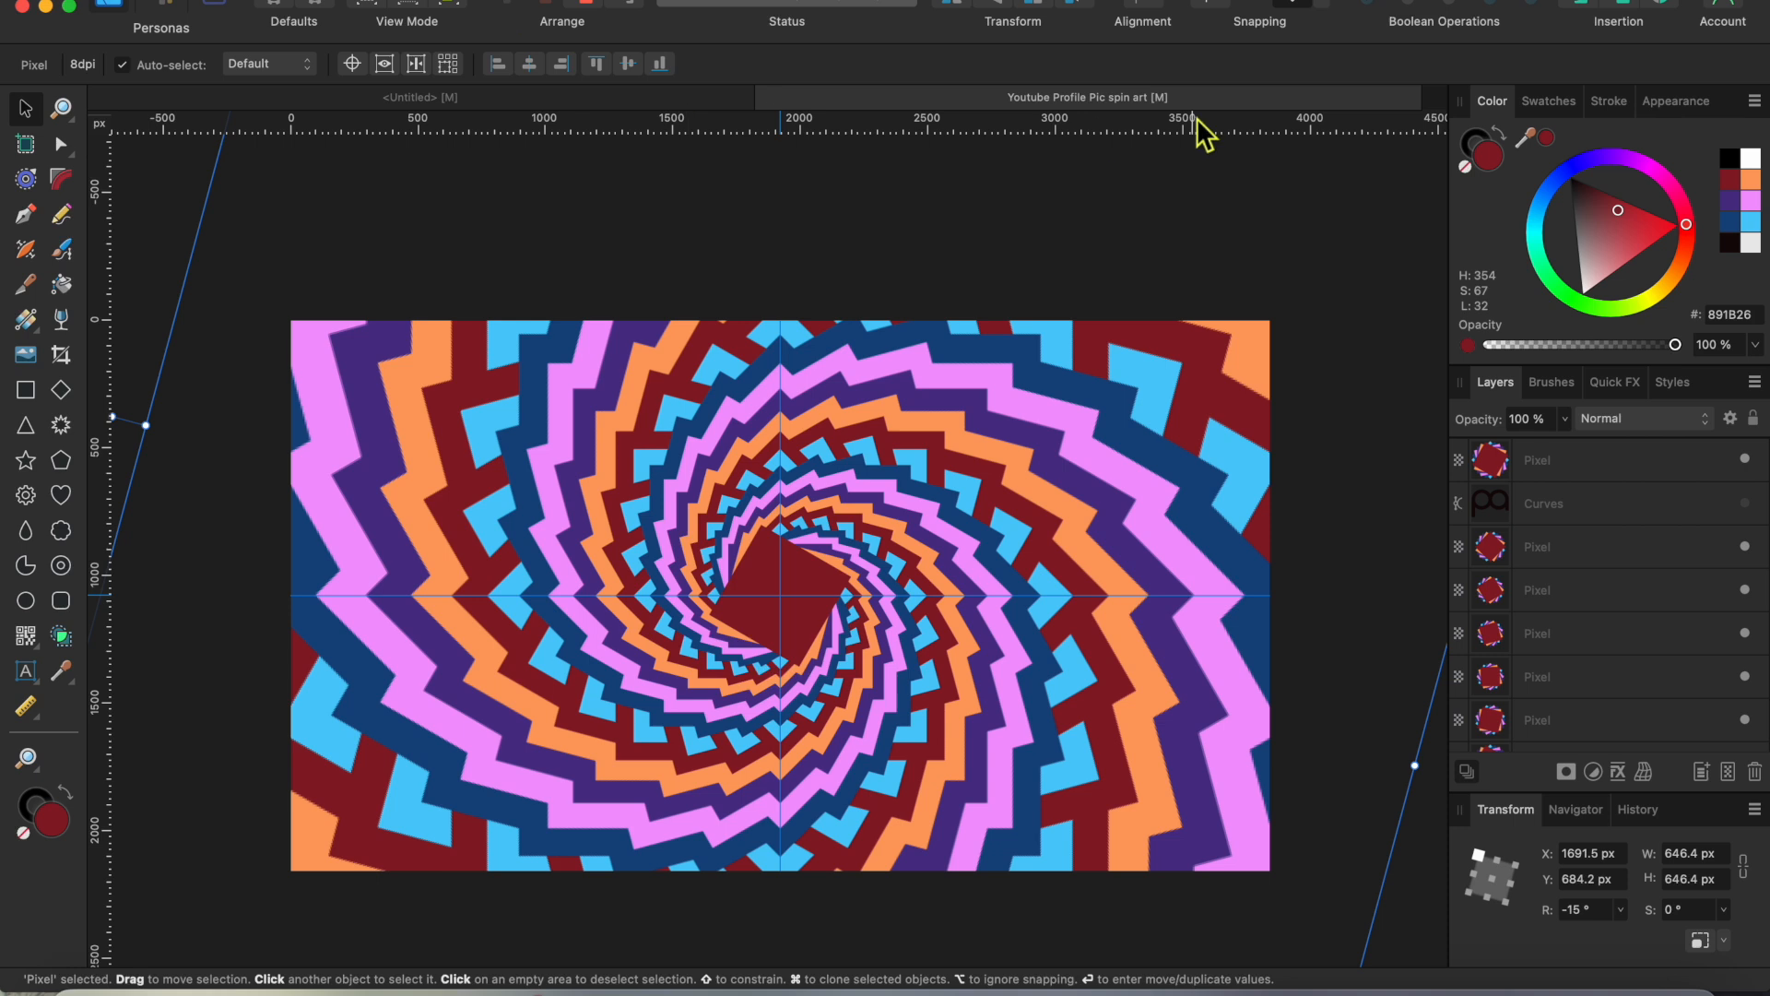
Put the monogram curves above all pixel layers, and rotate a copy of the smallest design to -15° and shrink it around its centre to about 492 px
left_click_drag(1580, 509, 1490, 460)
left_click(1599, 492)
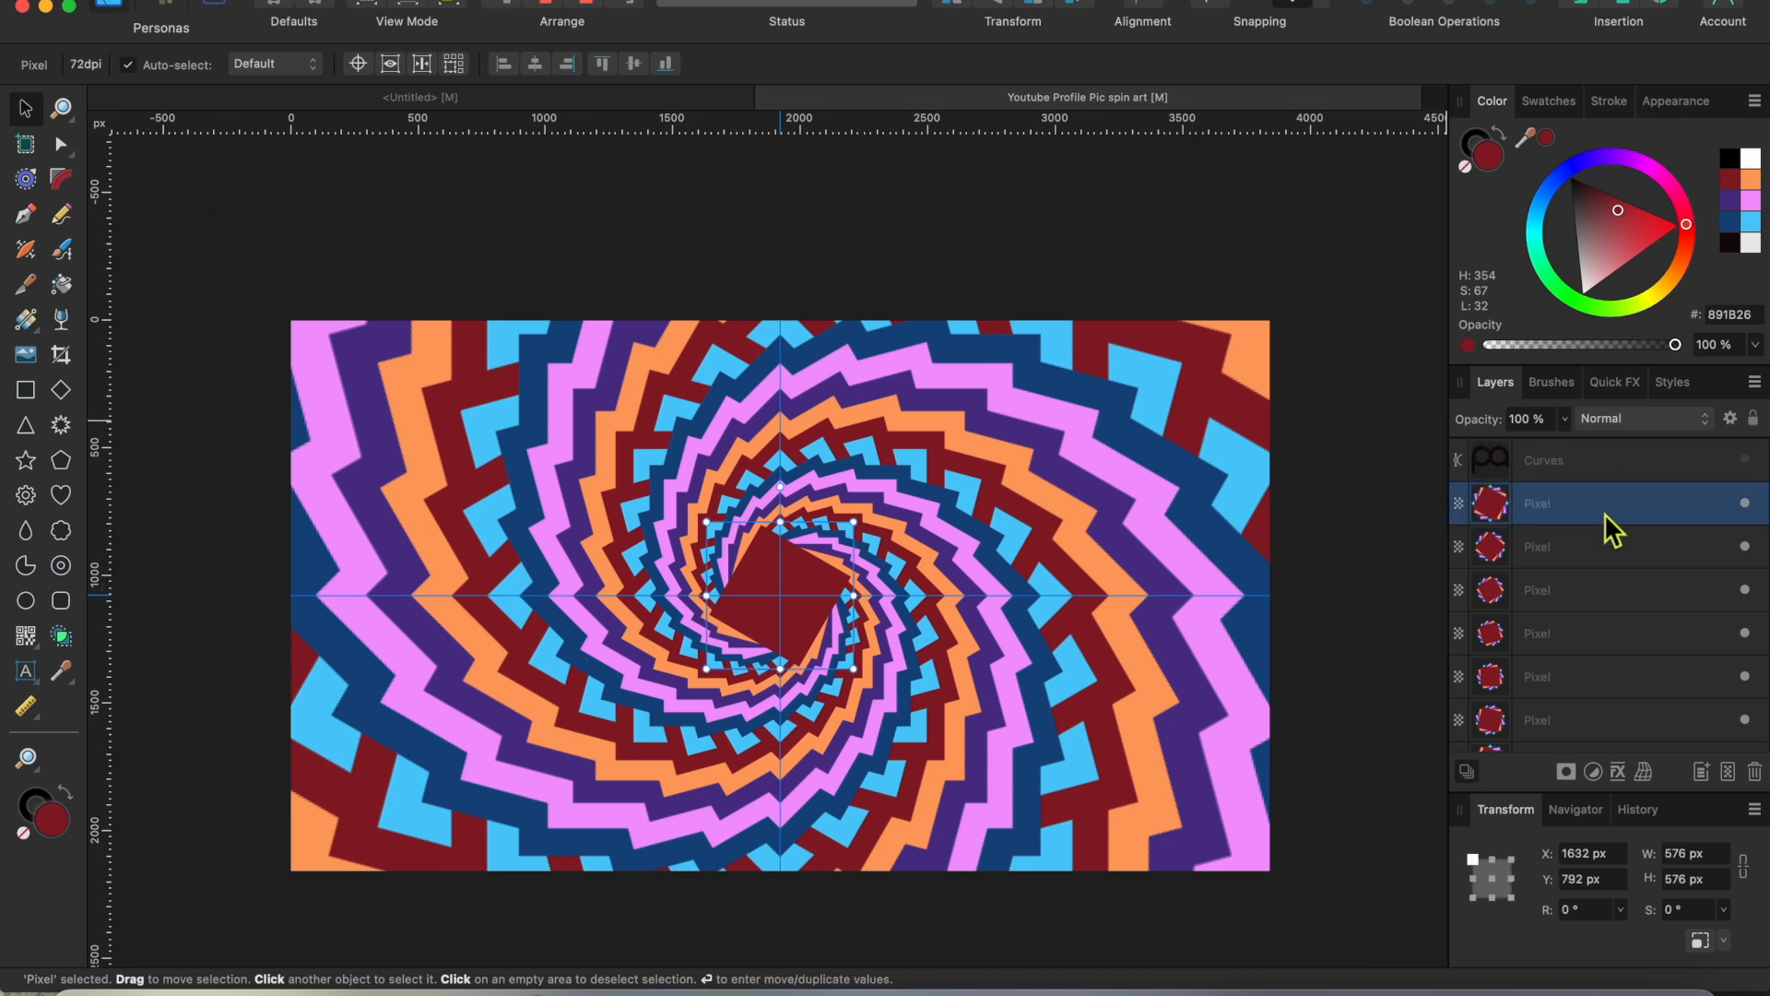
scroll(1608, 570, "down", 3)
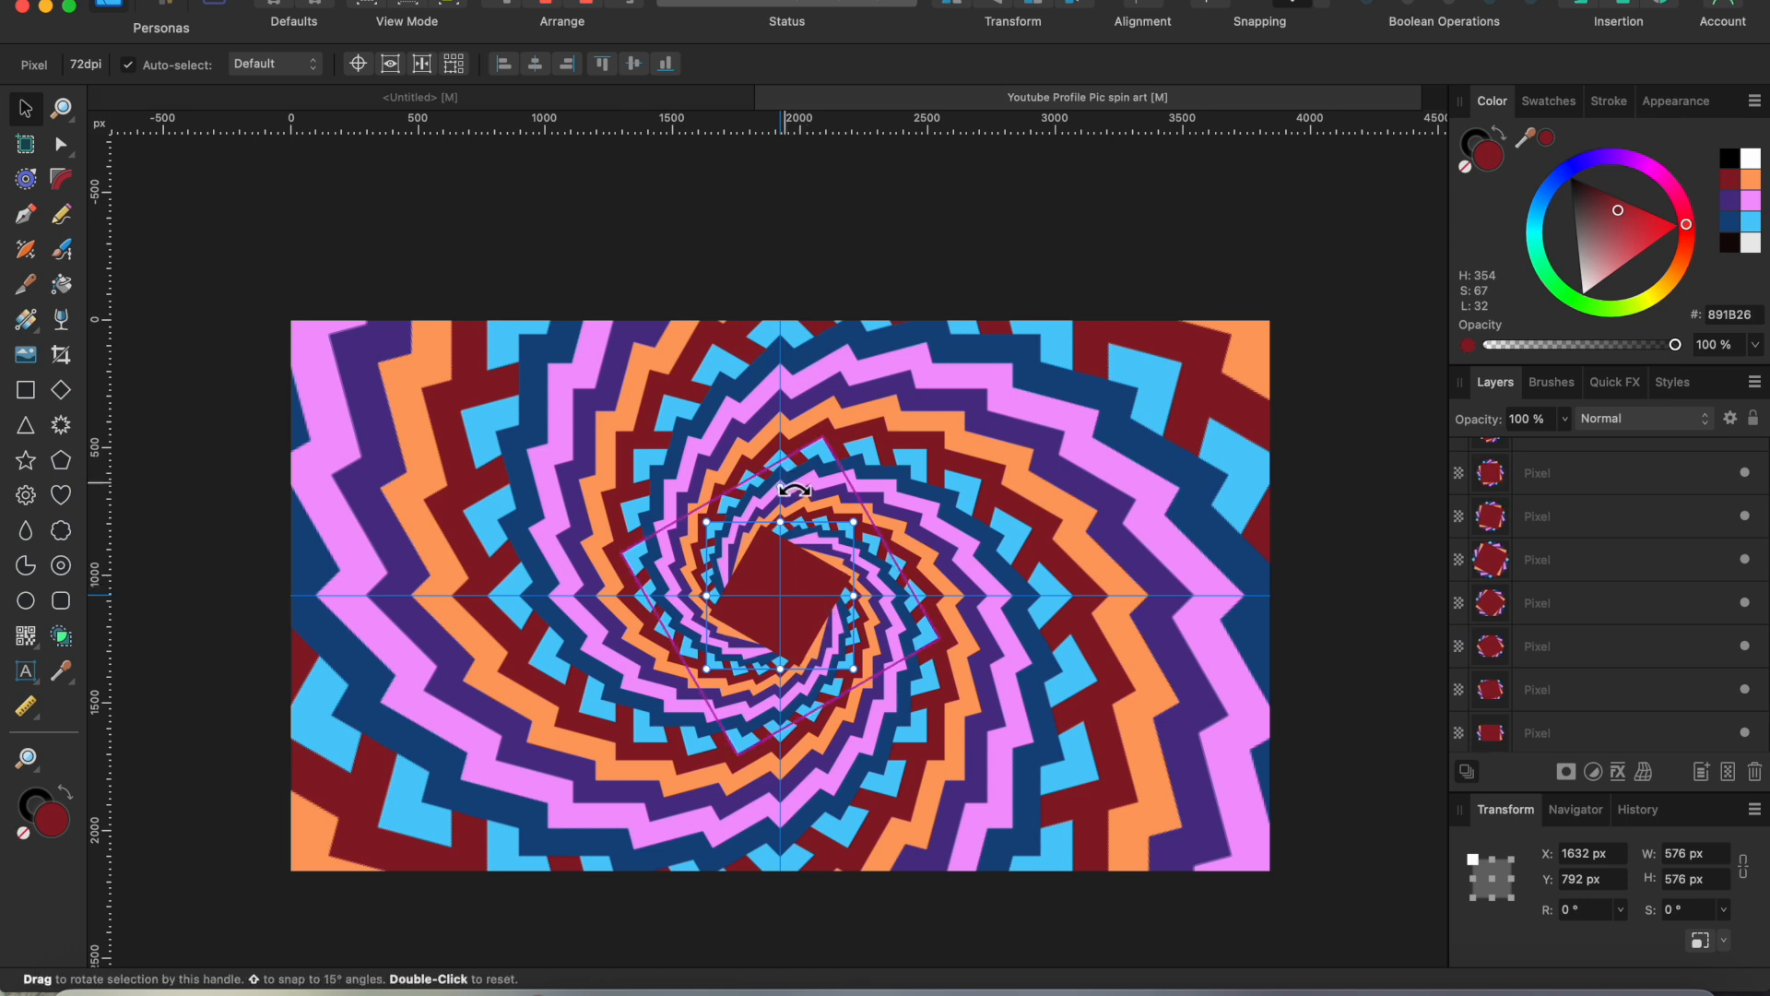
left_click_drag(799, 492, 808, 498)
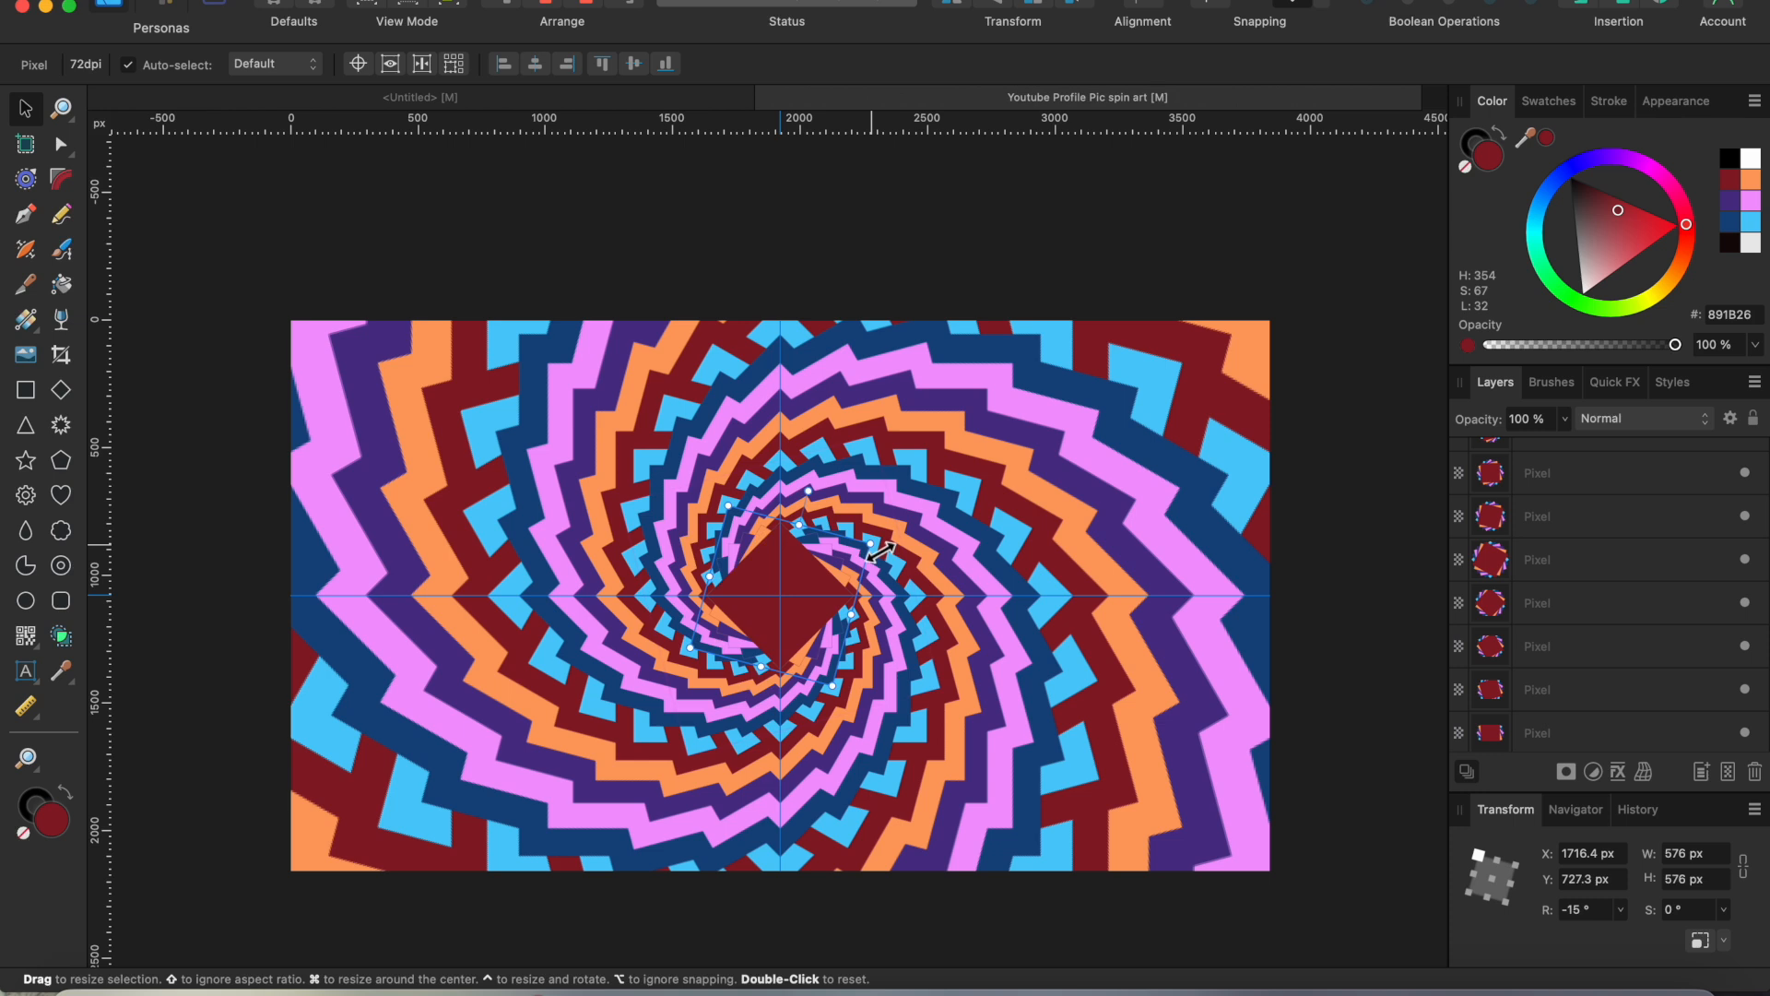
left_click_drag(880, 551, 867, 566)
Repeat the rotate-and-shrink duplication inward until the spiral fills the centre of the design
key("super+j")
key("super+j")
key("super+j")
key("super+j")
key("super+j")
key("super+j")
key("super+j")
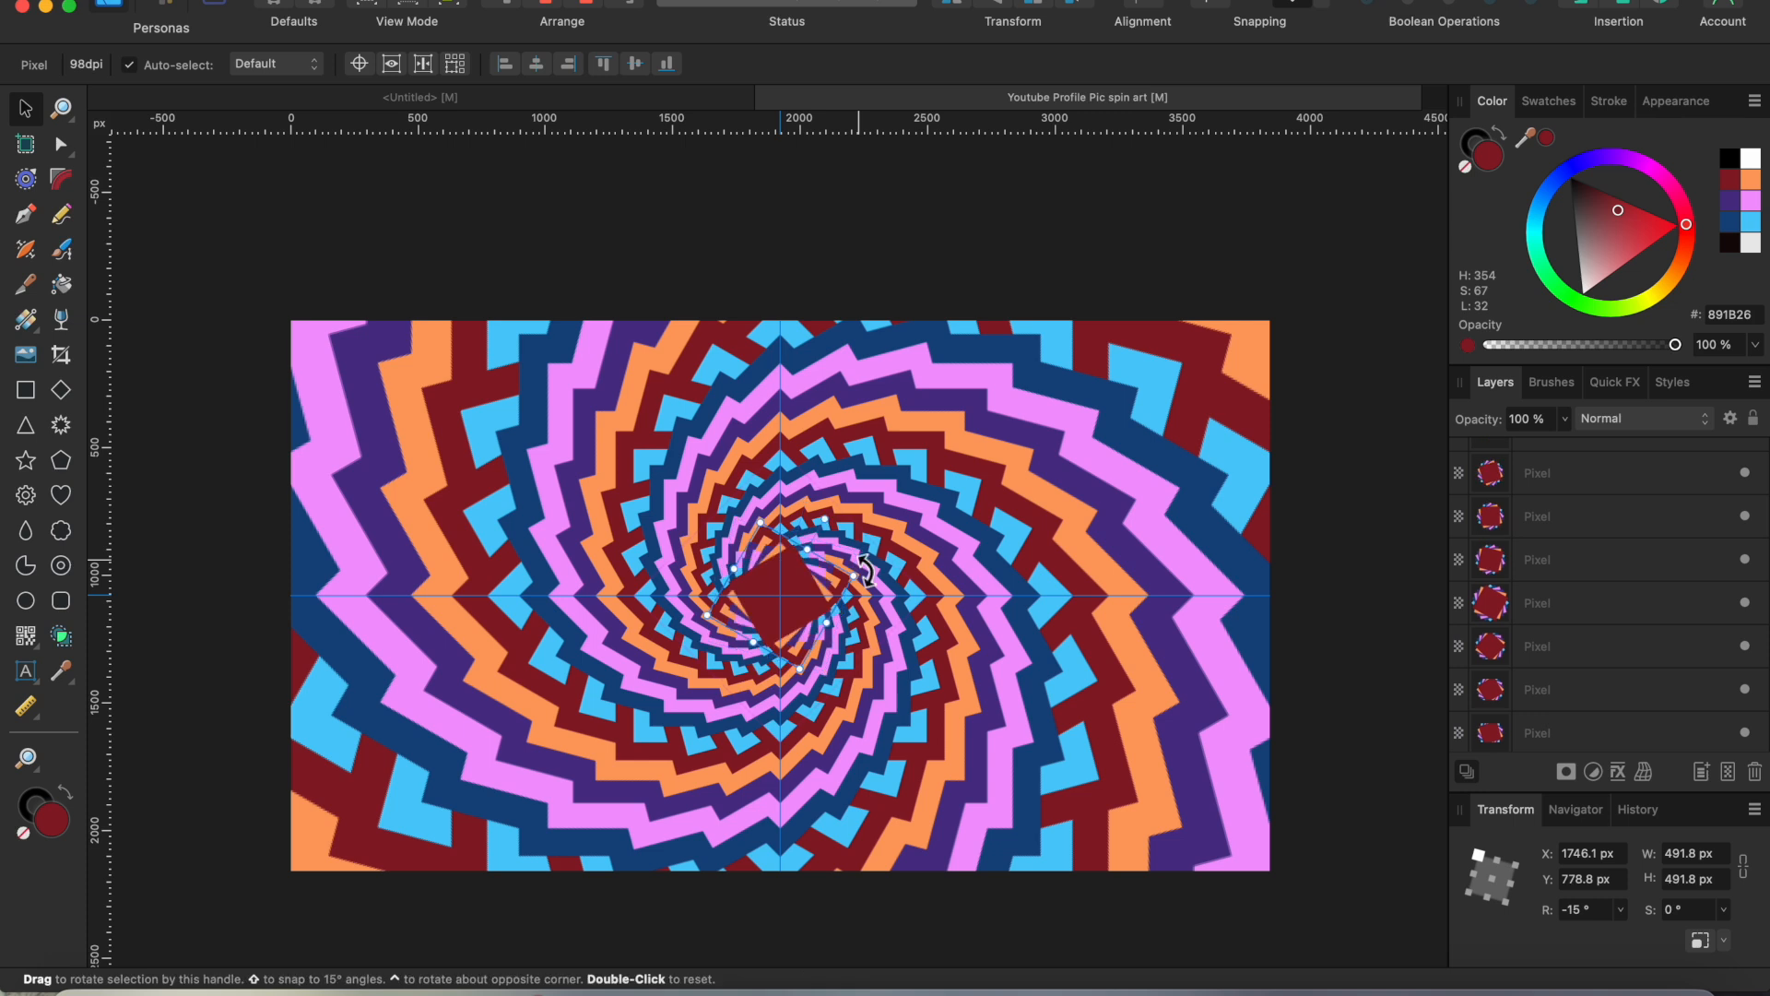
key("super+j")
key("super+j")
key("super+j")
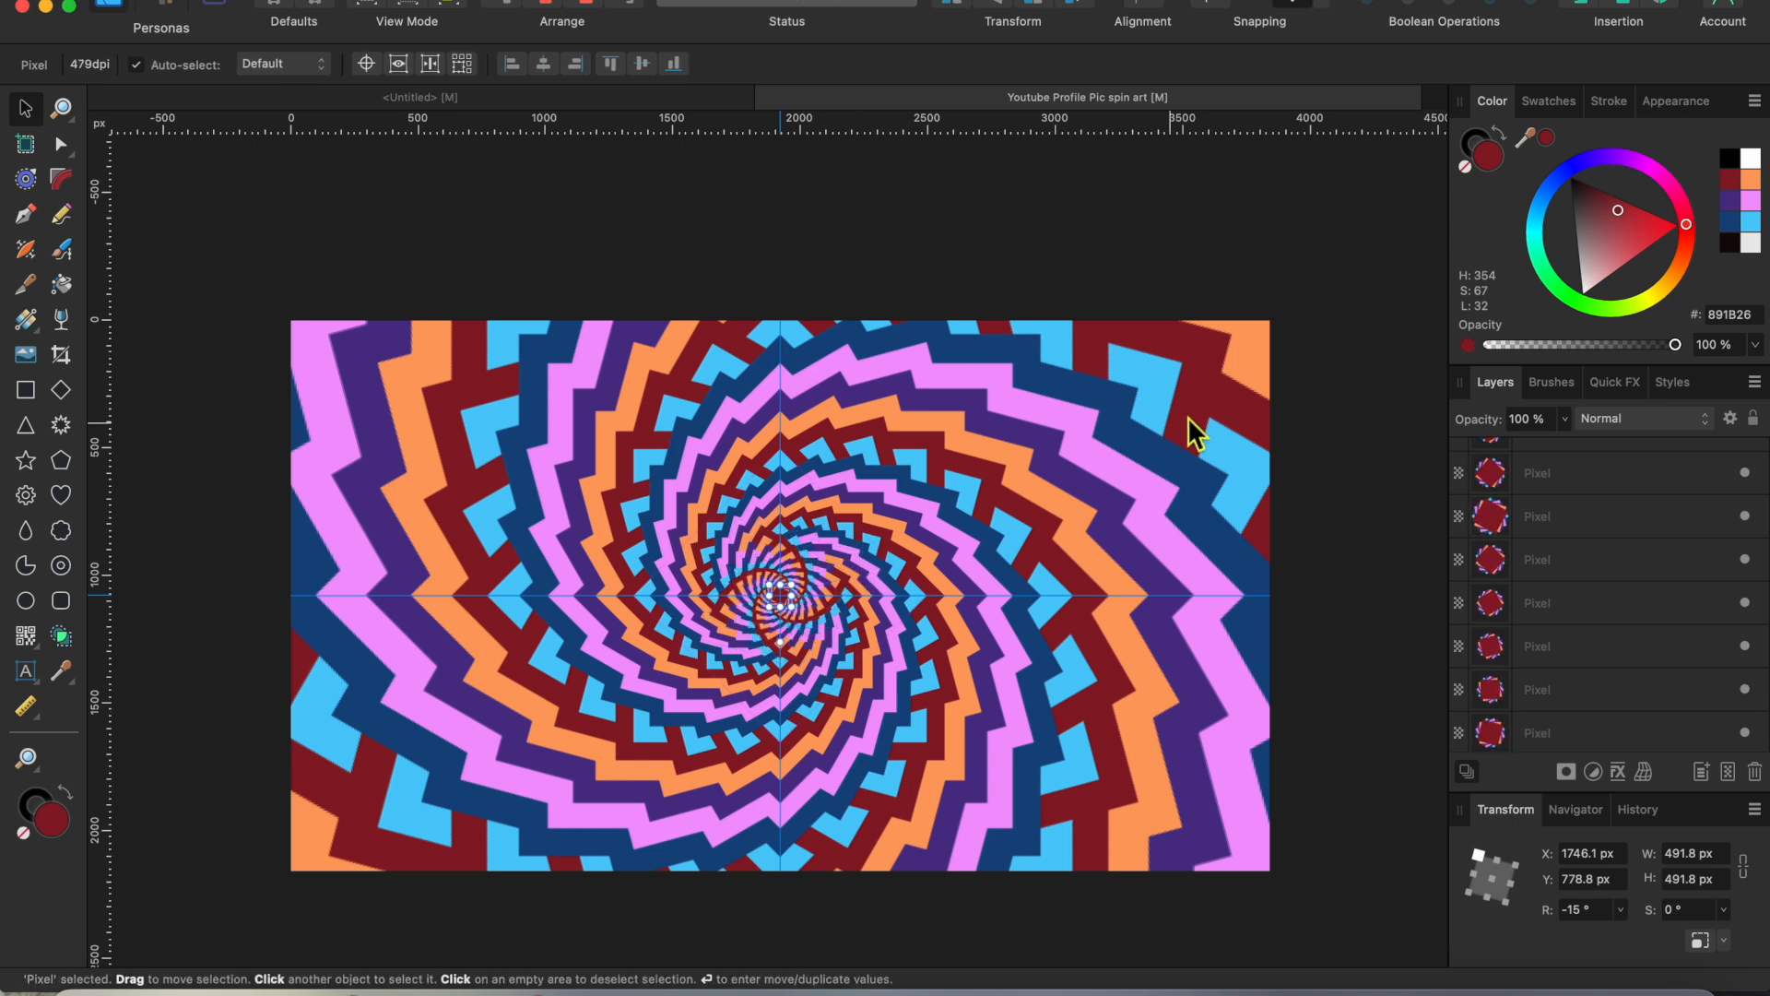
Group all the spiral's pixel layers and rasterize and trim the group into one pixel layer
left_click(1320, 419)
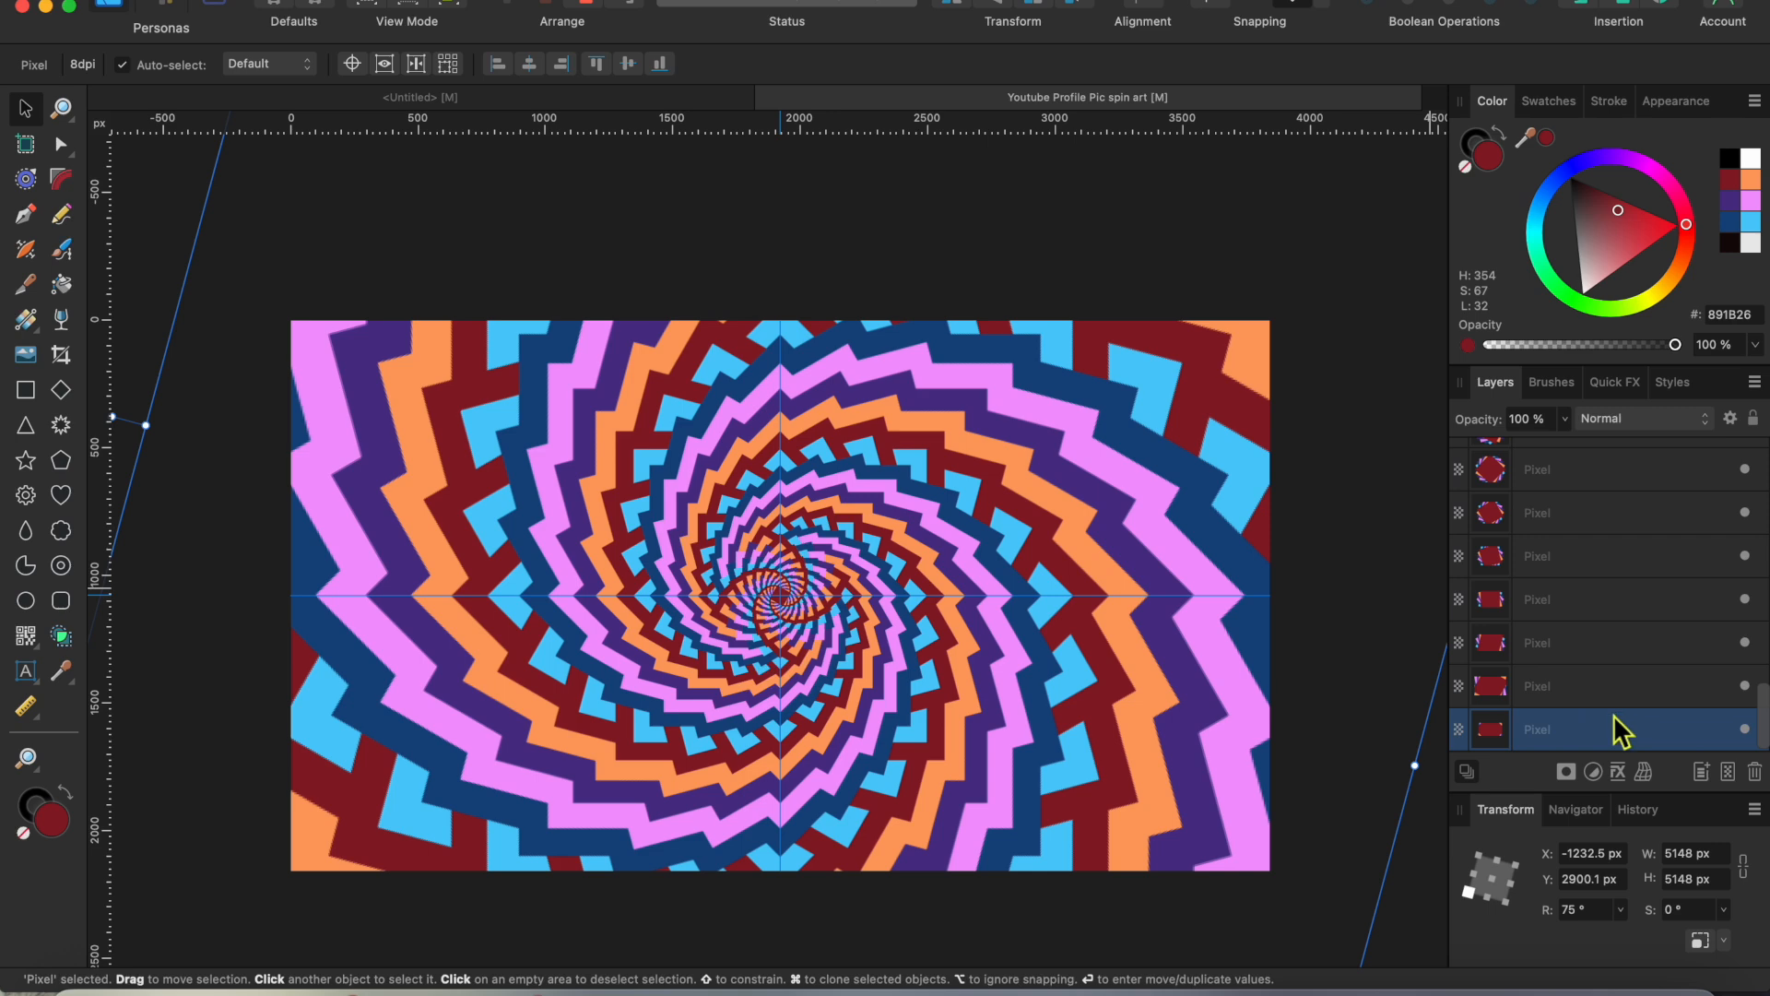
scroll(1556, 563, "up", 5)
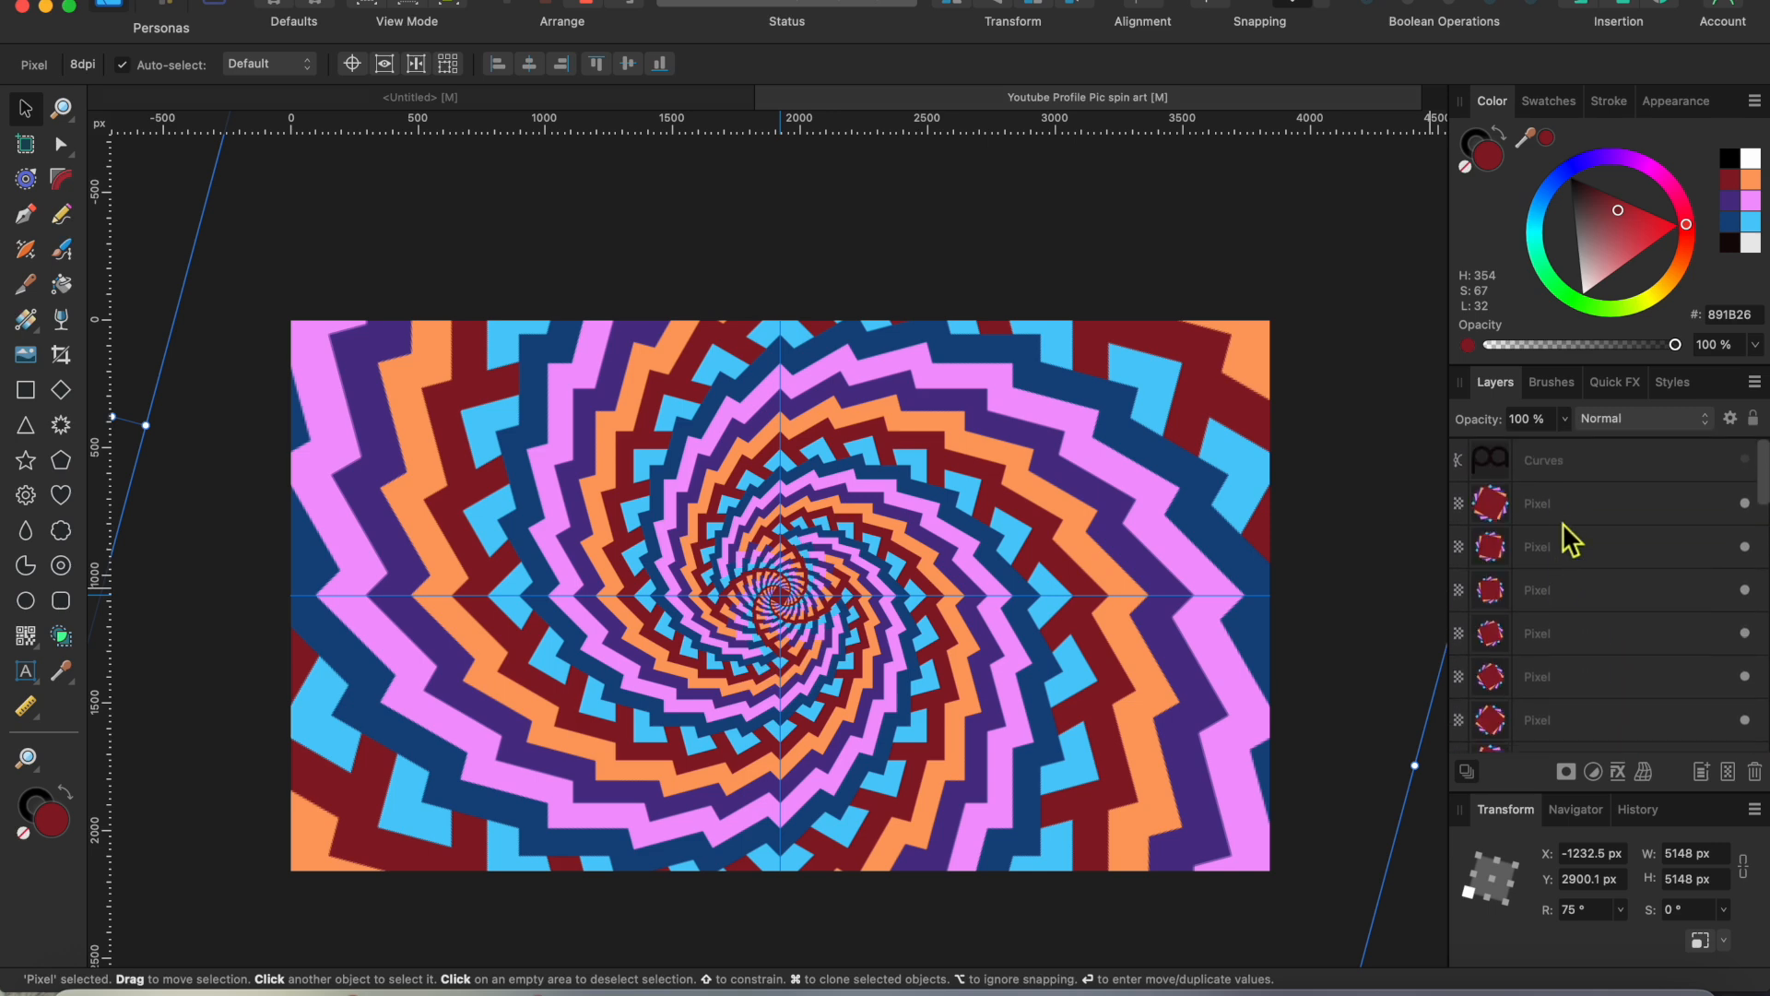
left_click(1563, 523, "shift")
right_click(1563, 522)
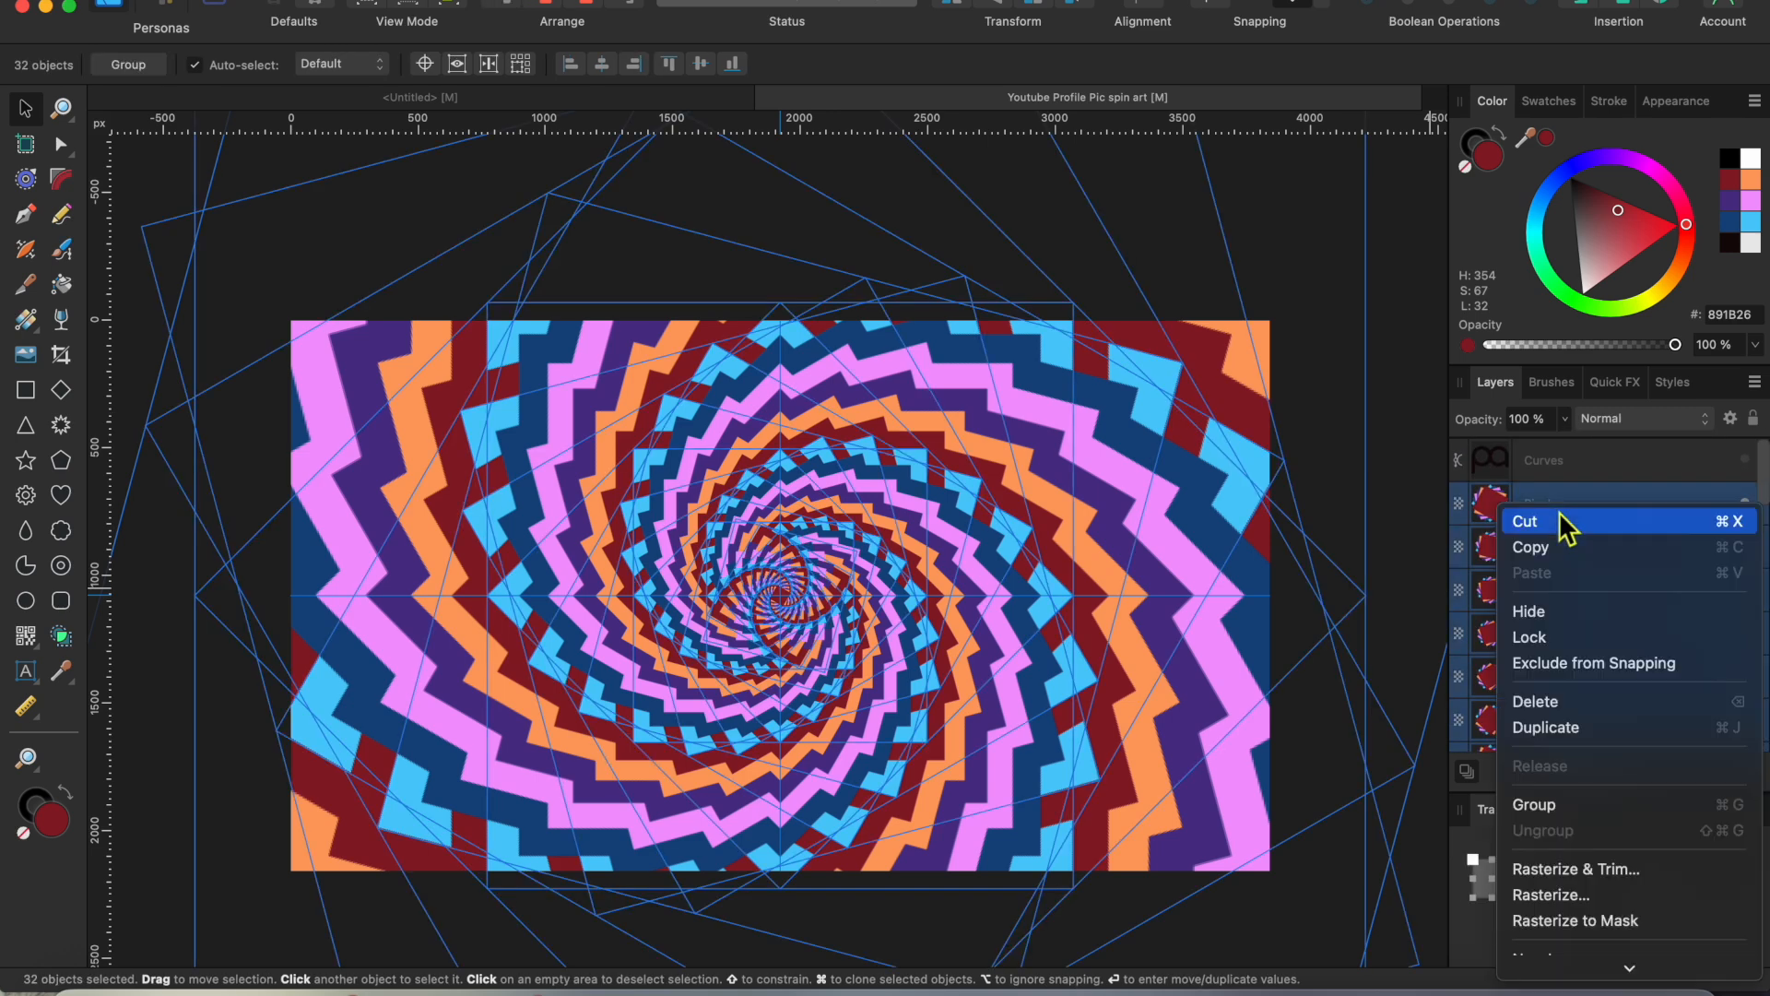
left_click(1564, 811)
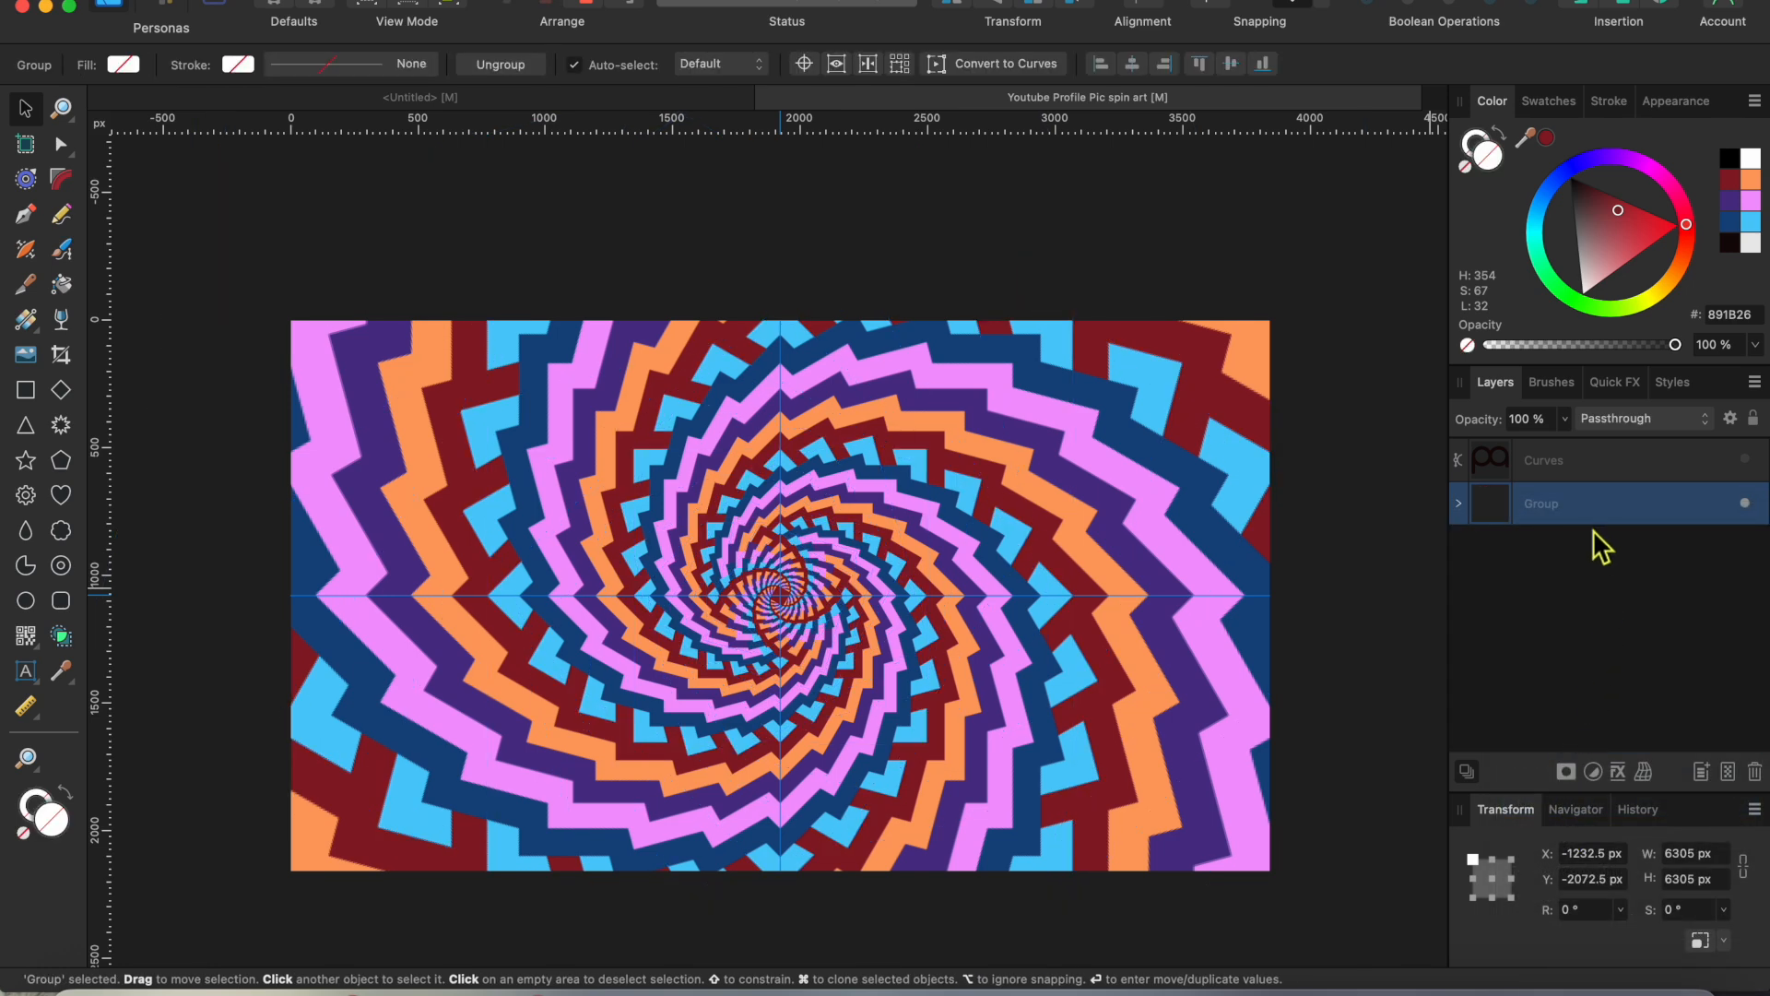
right_click(1586, 504)
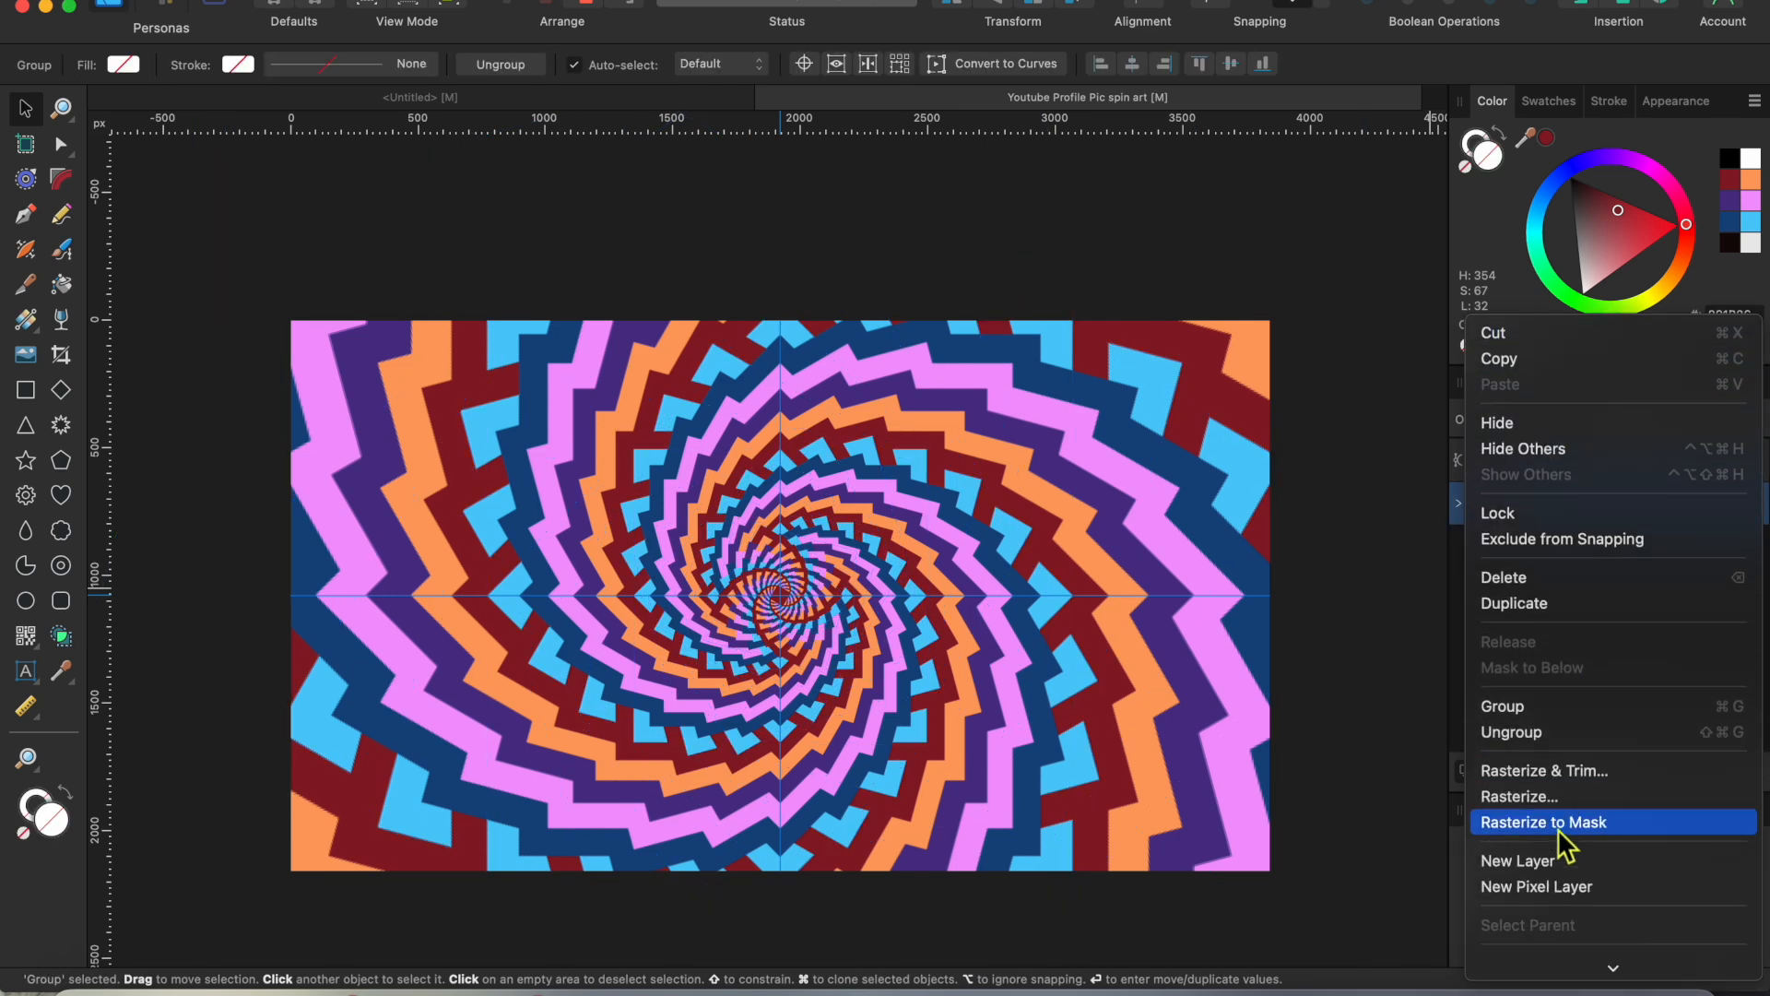
left_click(1547, 771)
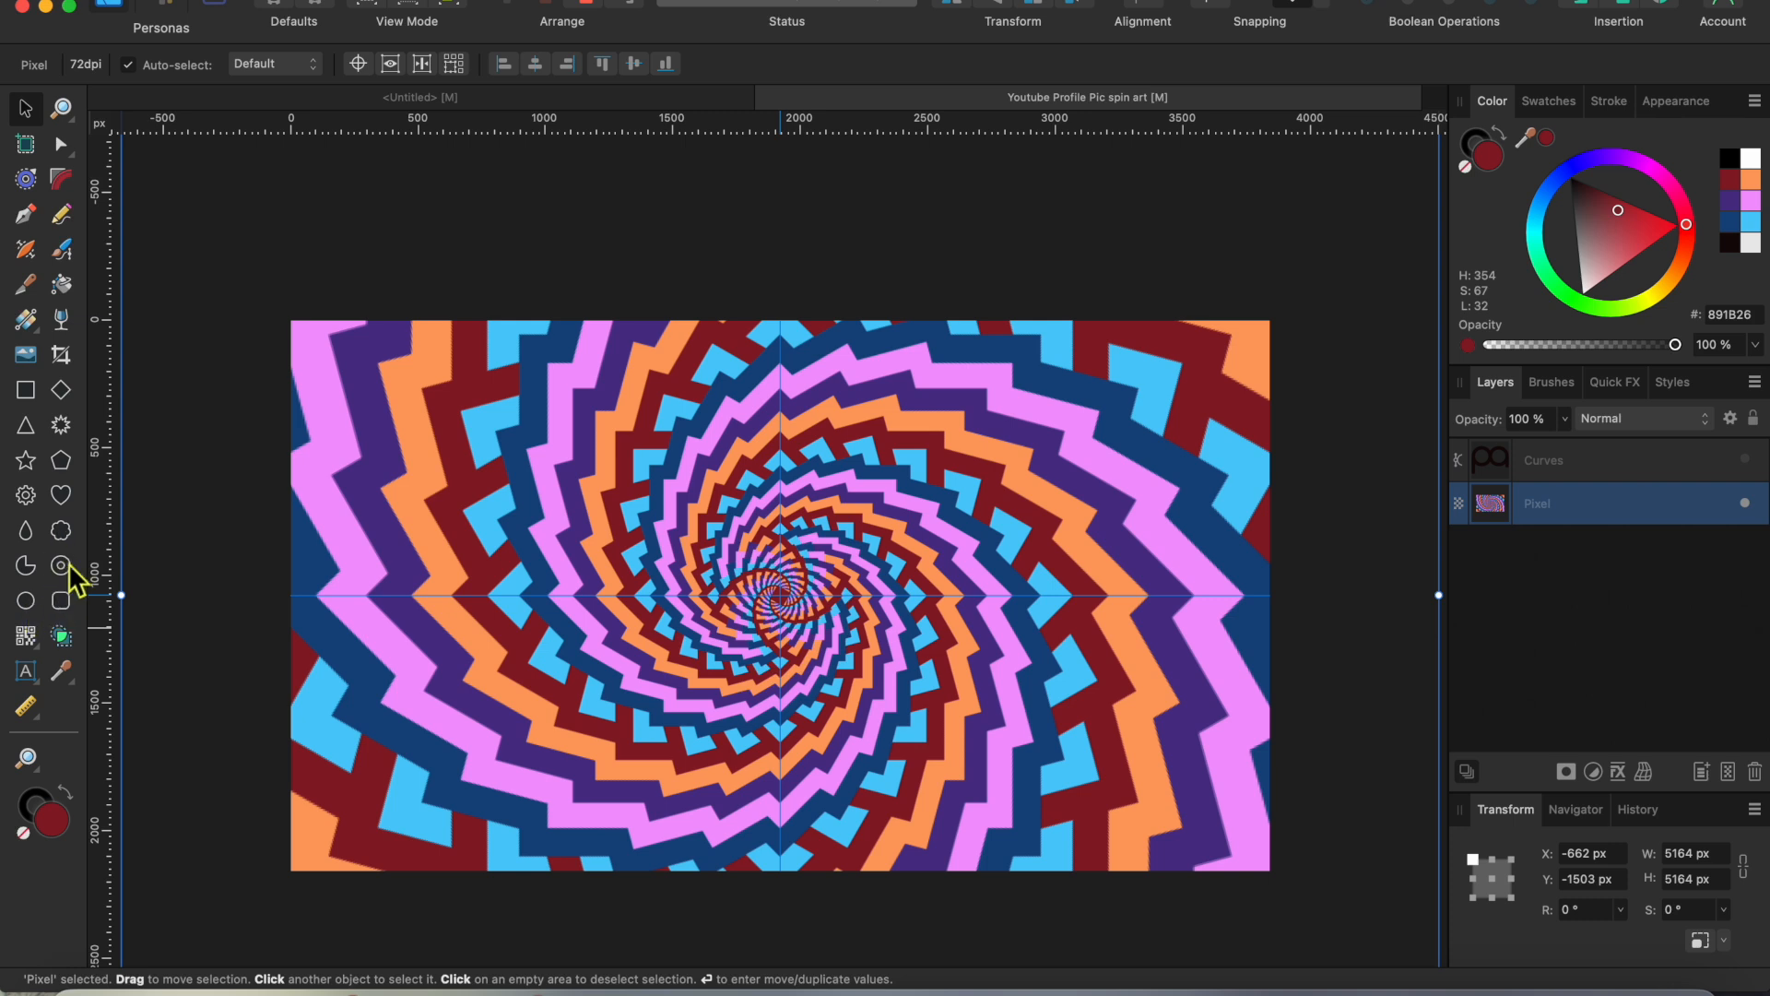
Create a circle about 1529 px wide from the page centre and clip the spiral pixel layer inside it
left_click(26, 600)
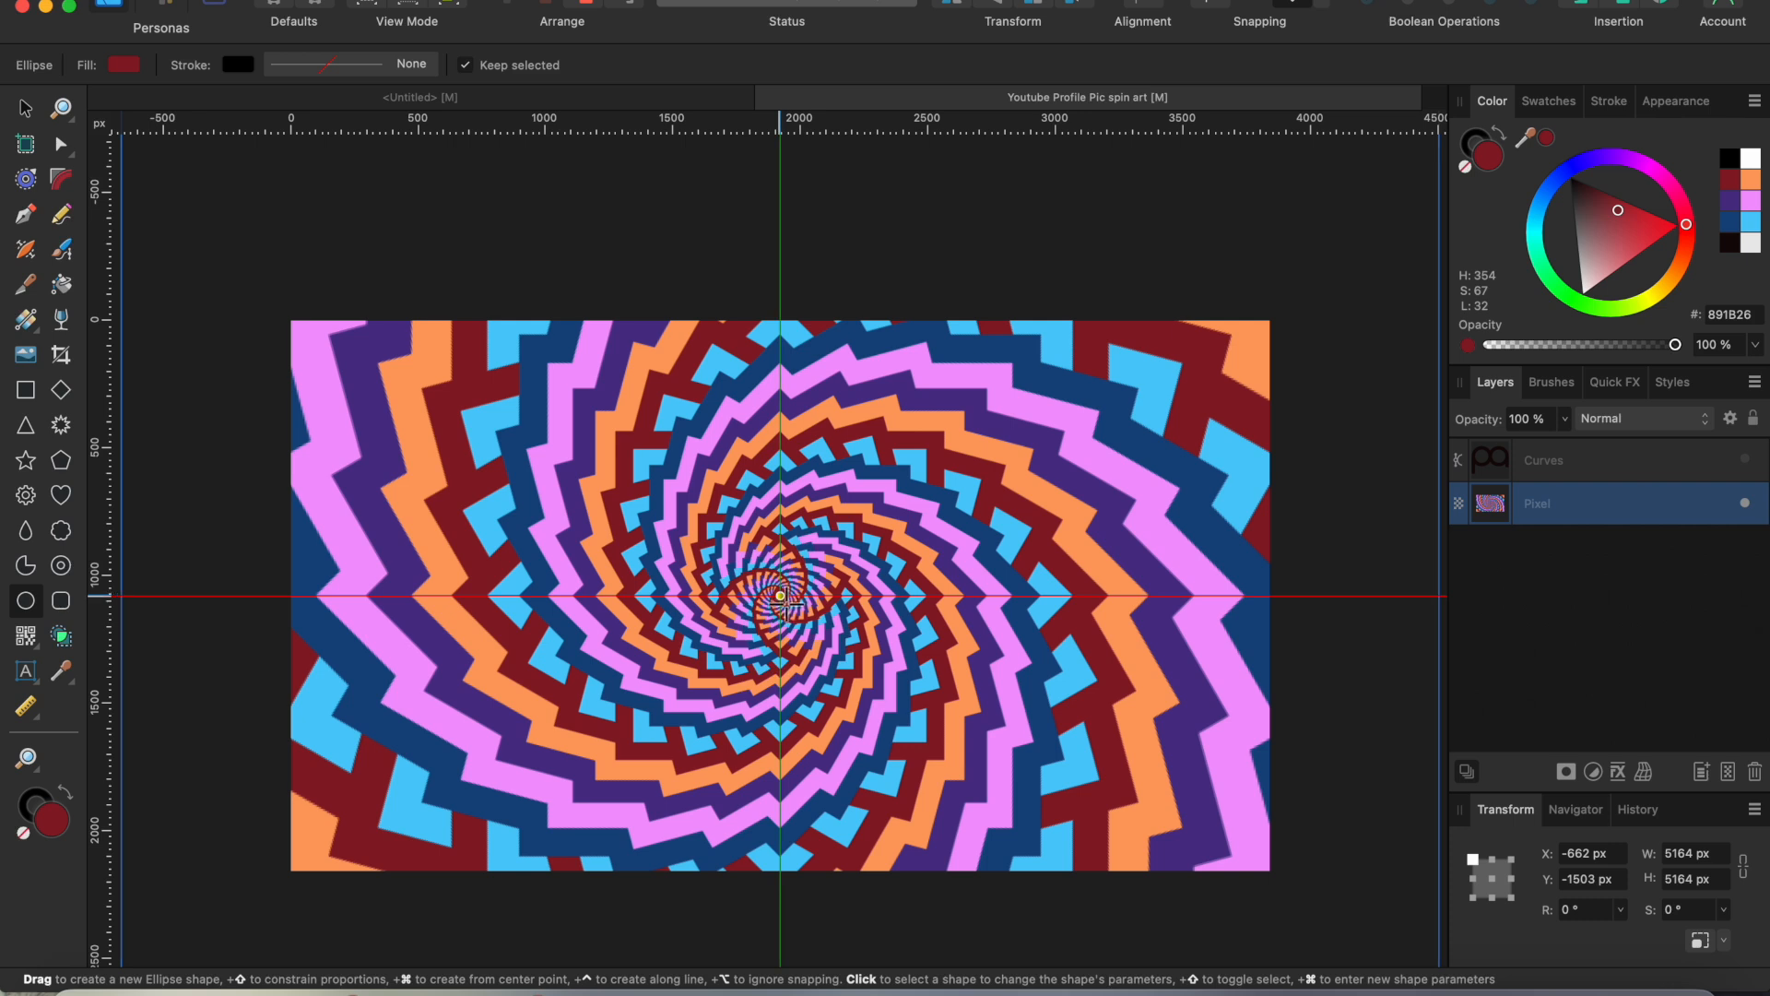
left_click_drag(780, 596, 583, 419)
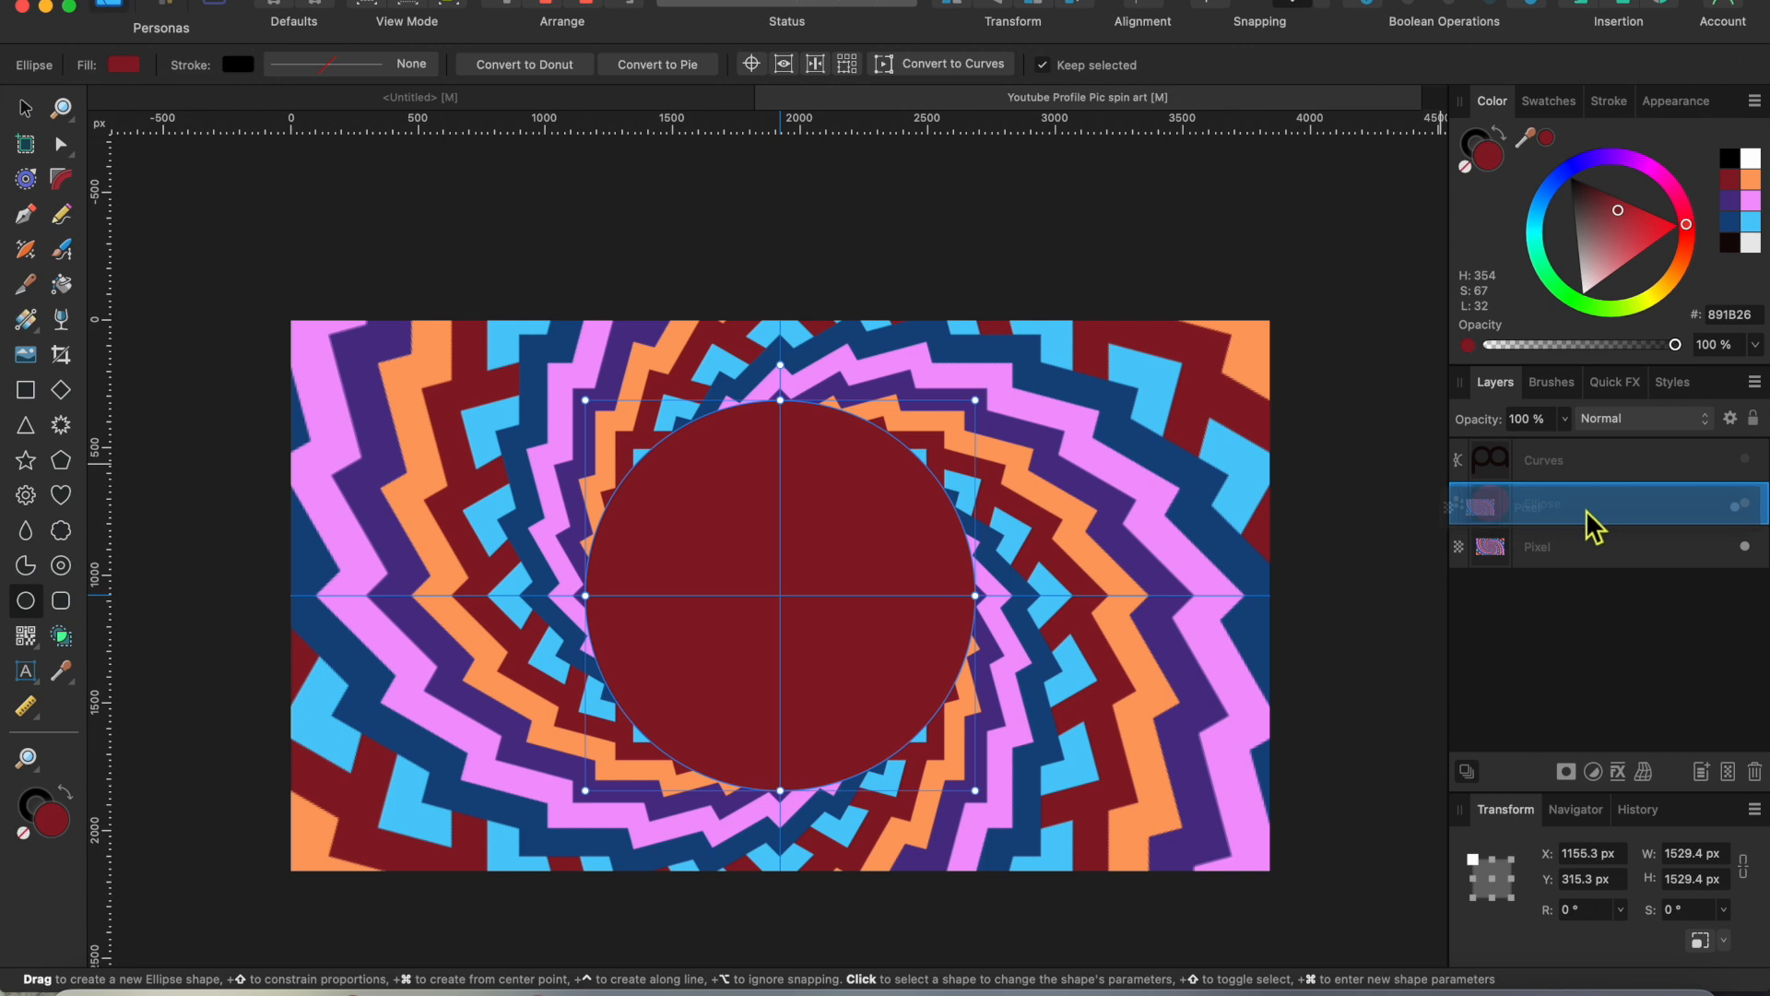
left_click_drag(1538, 546, 1585, 513)
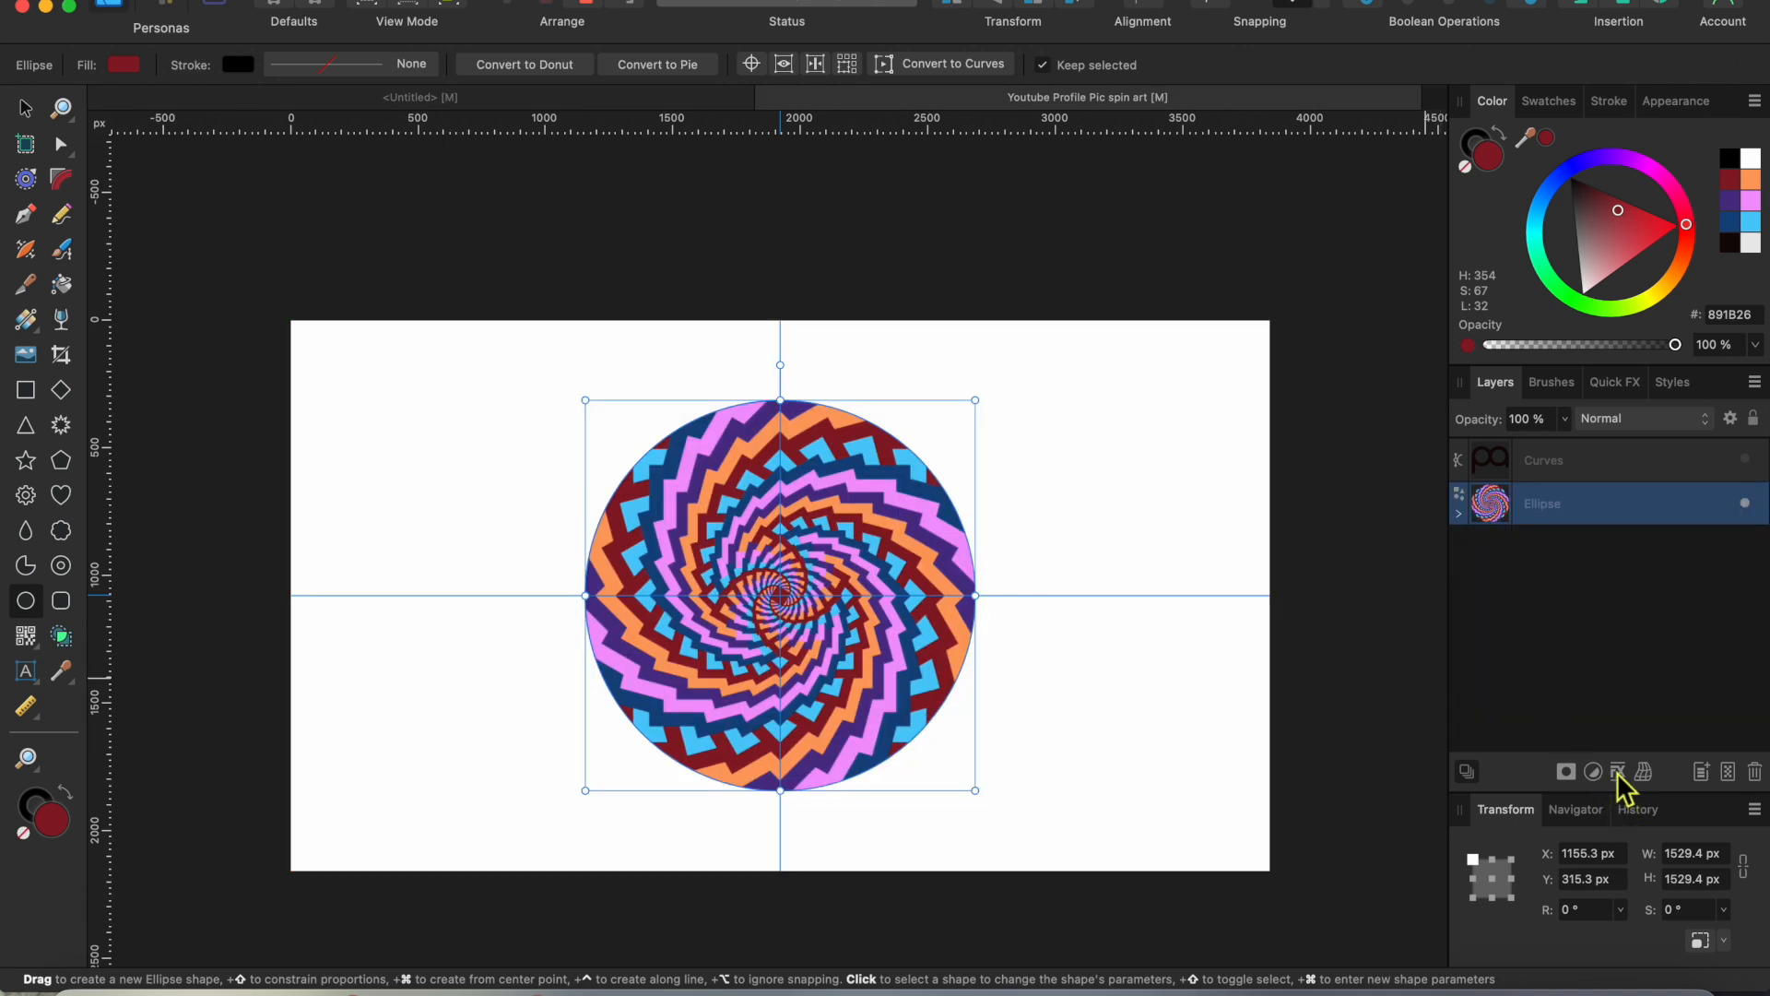
Set the monogram curves layer's blend mode to Erase and make the layer visible
left_click(1605, 471)
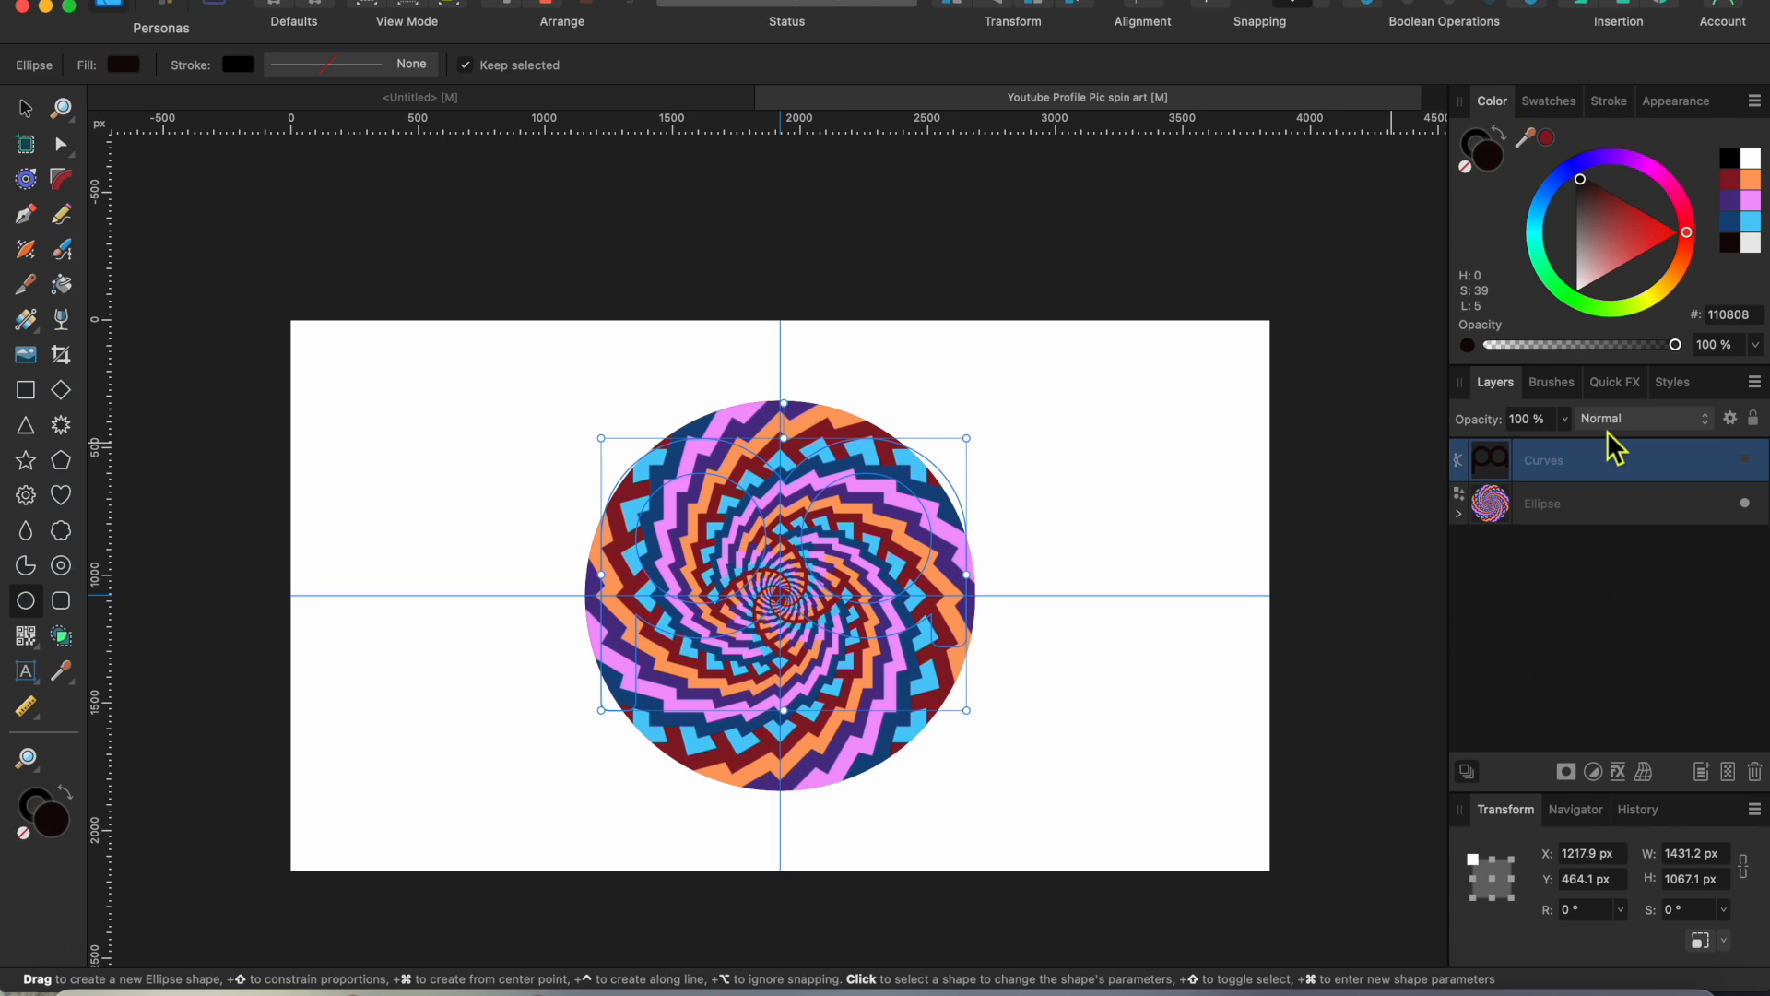
left_click(1664, 420)
scroll(1659, 931, "down", 5)
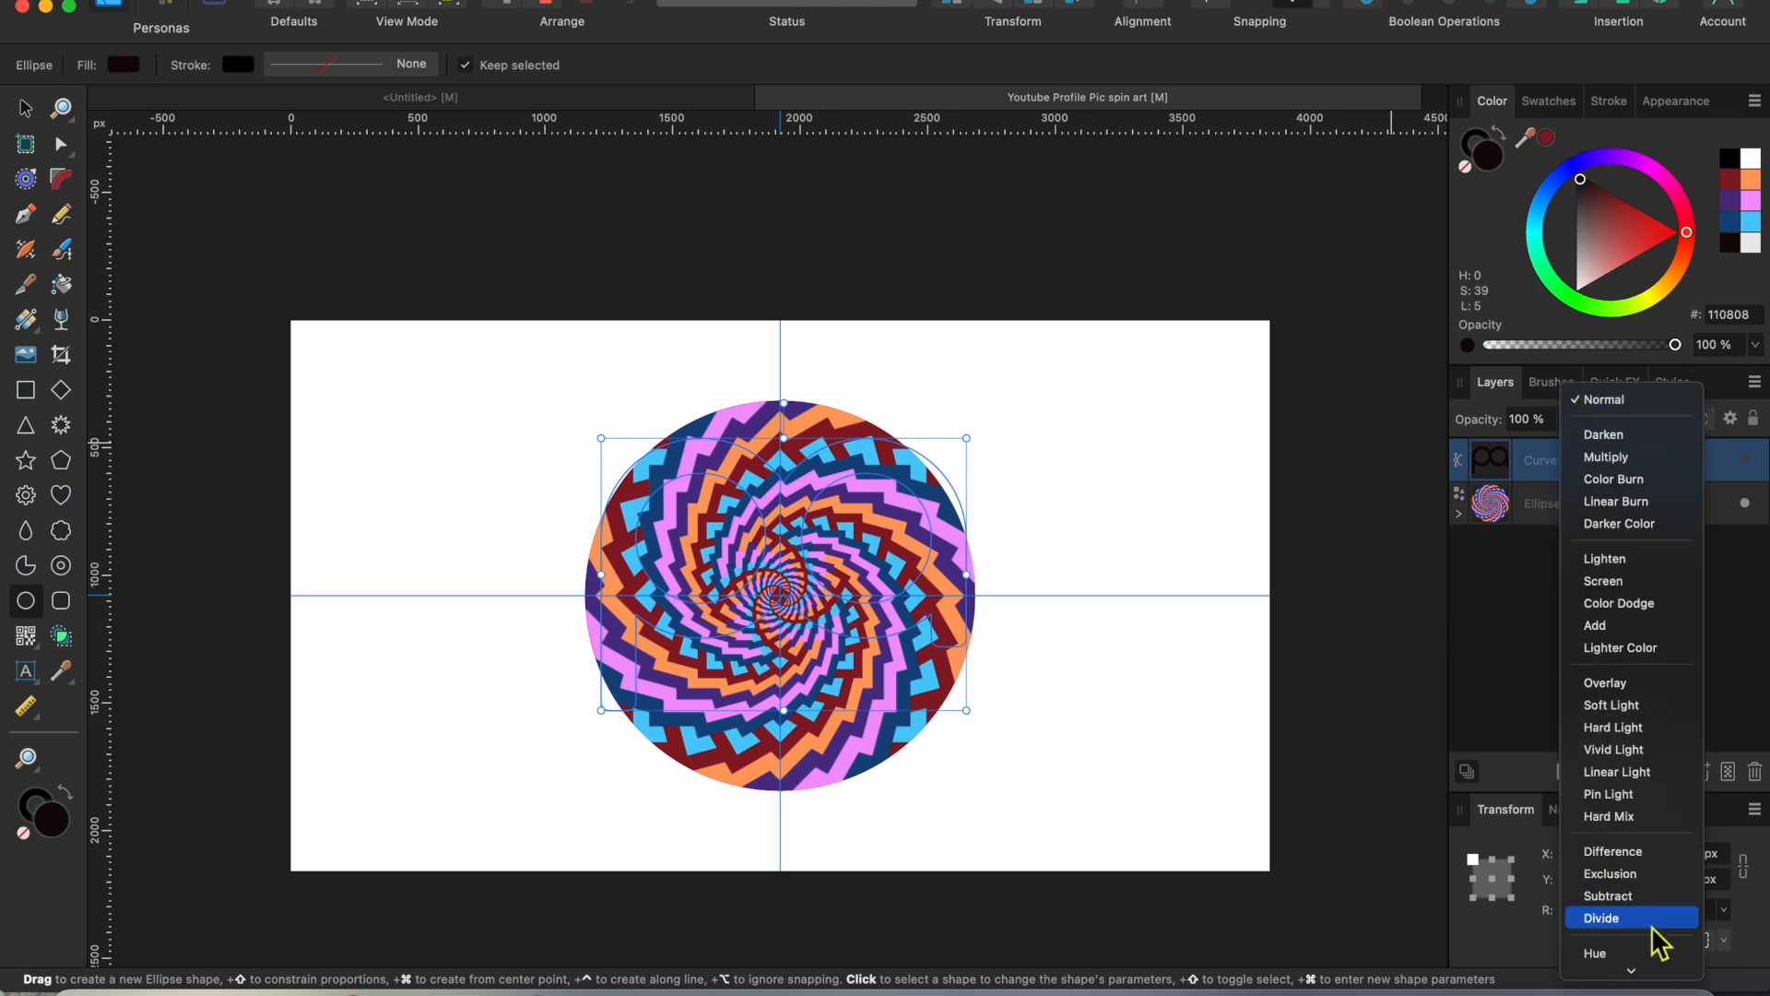
left_click(1649, 965)
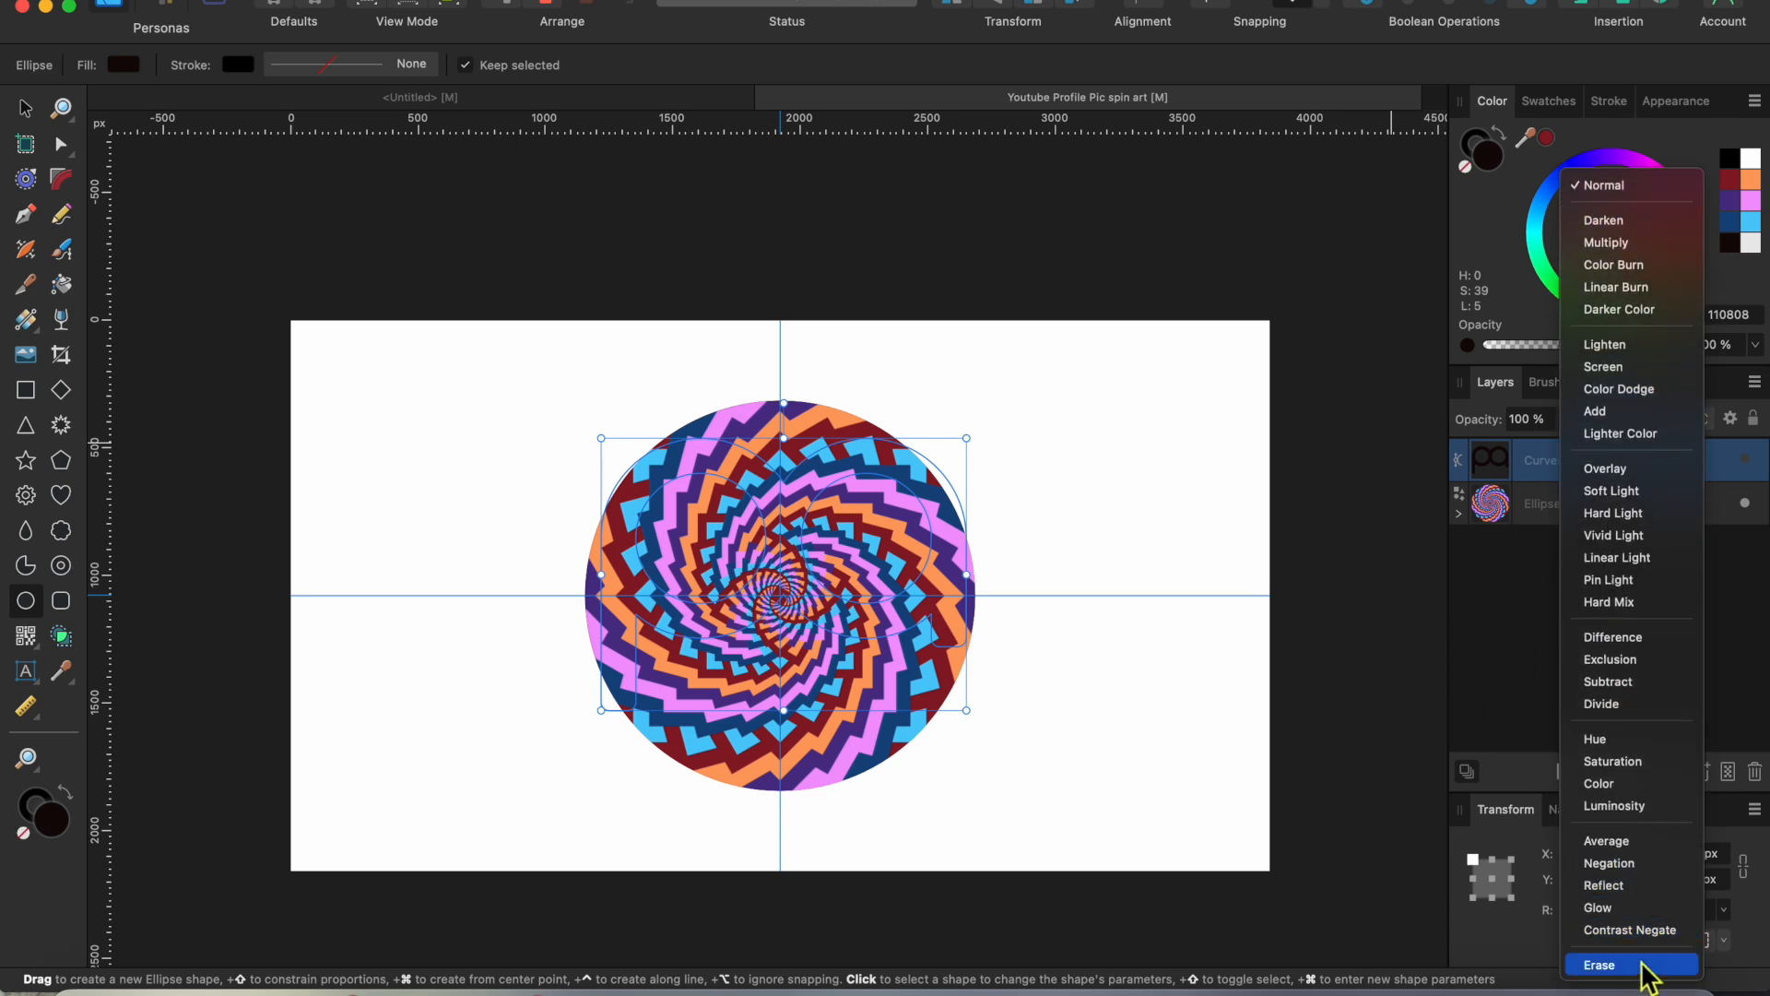
left_click(1745, 458)
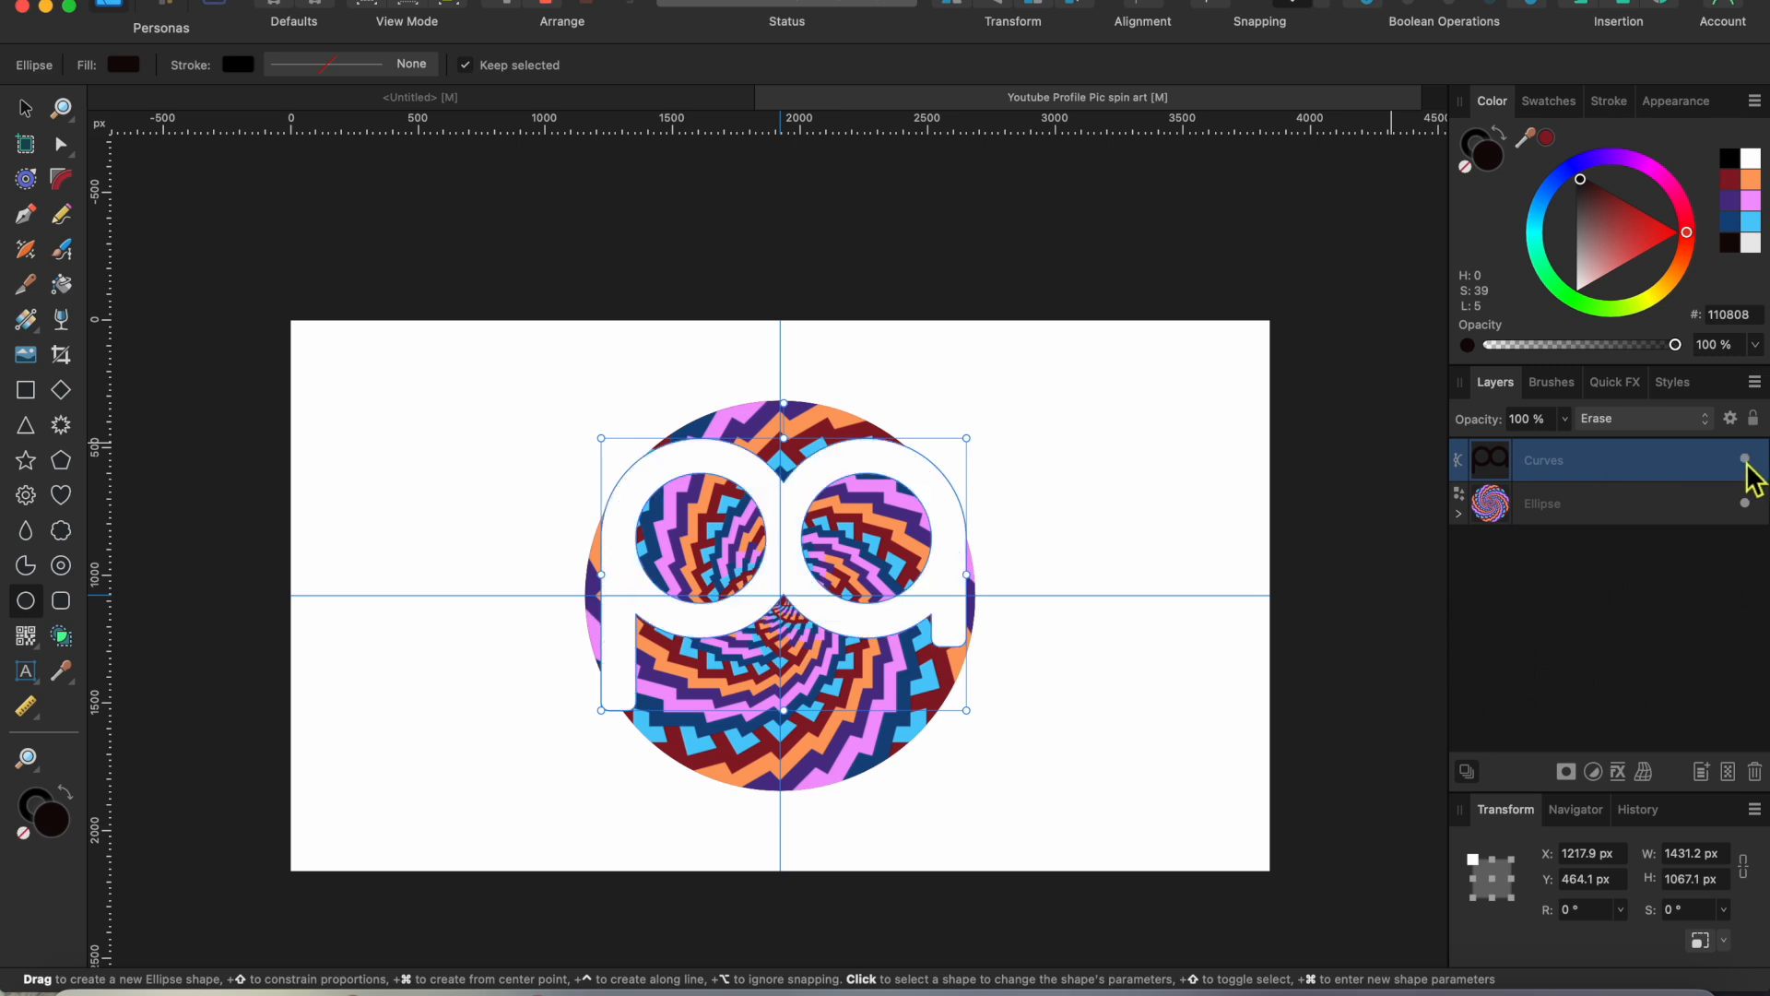
Shrink the monogram to about 1247 × 846 px, centre it horizontally in the circle and deselect it
left_click_drag(601, 440, 648, 494)
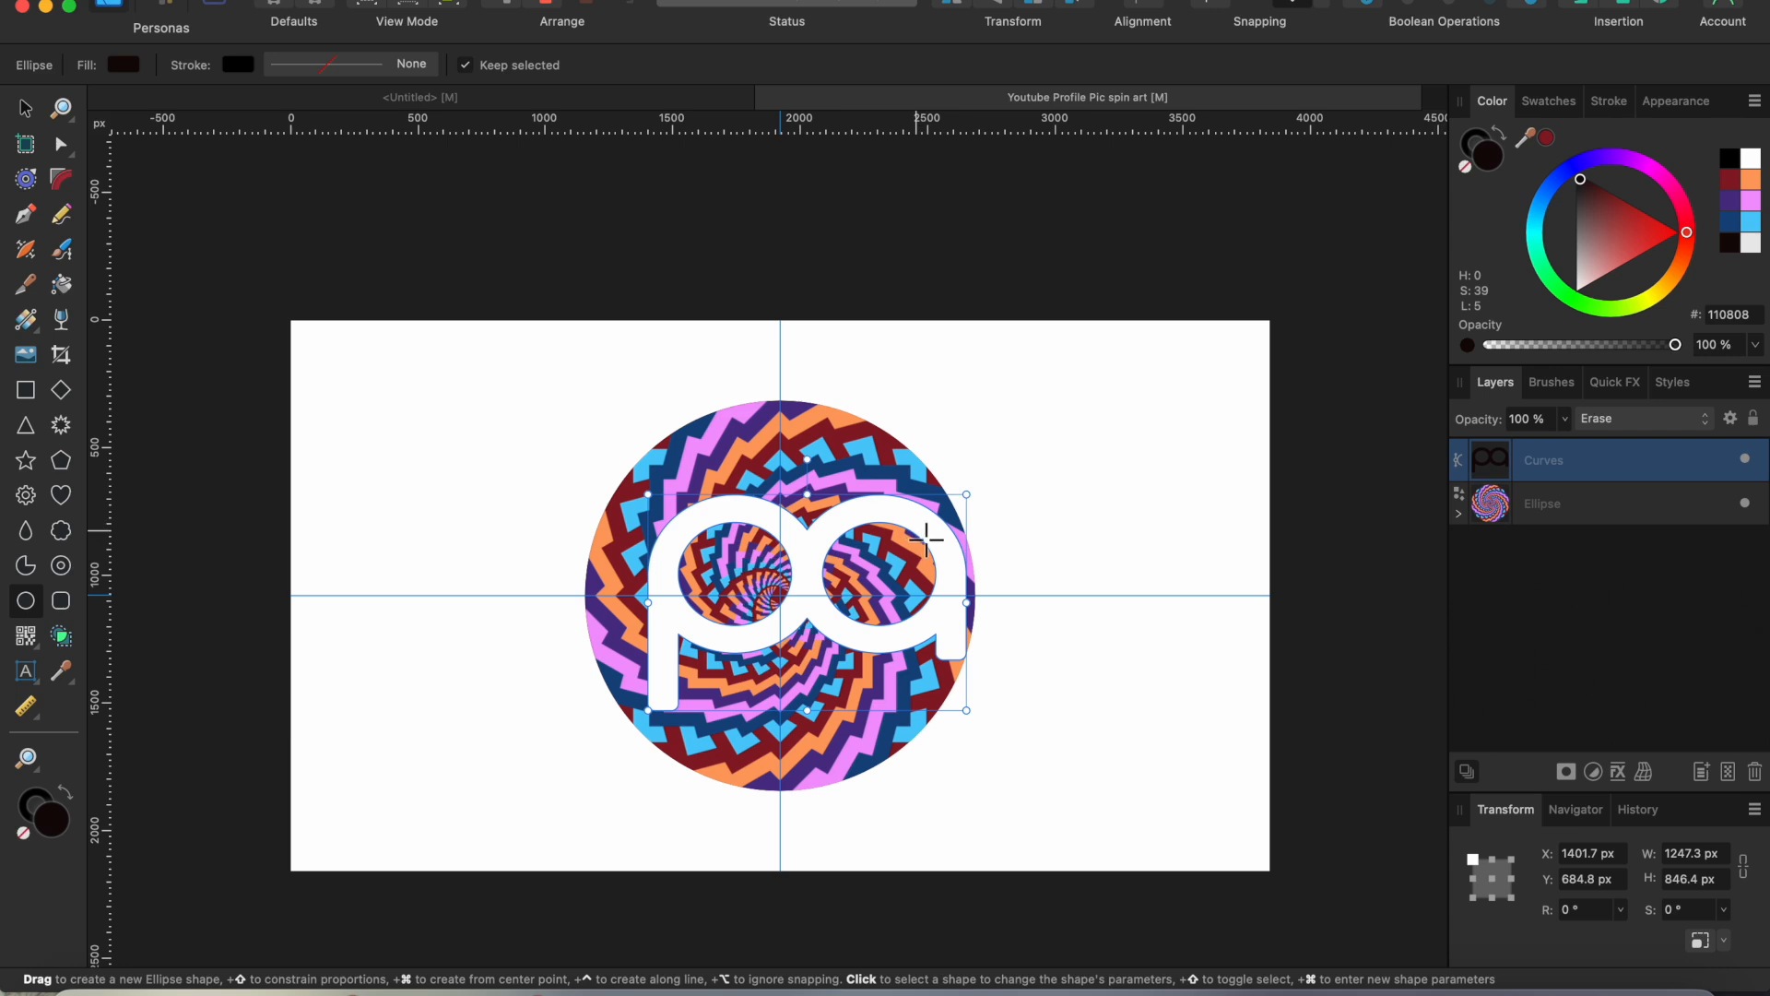
left_click_drag(909, 506, 888, 507)
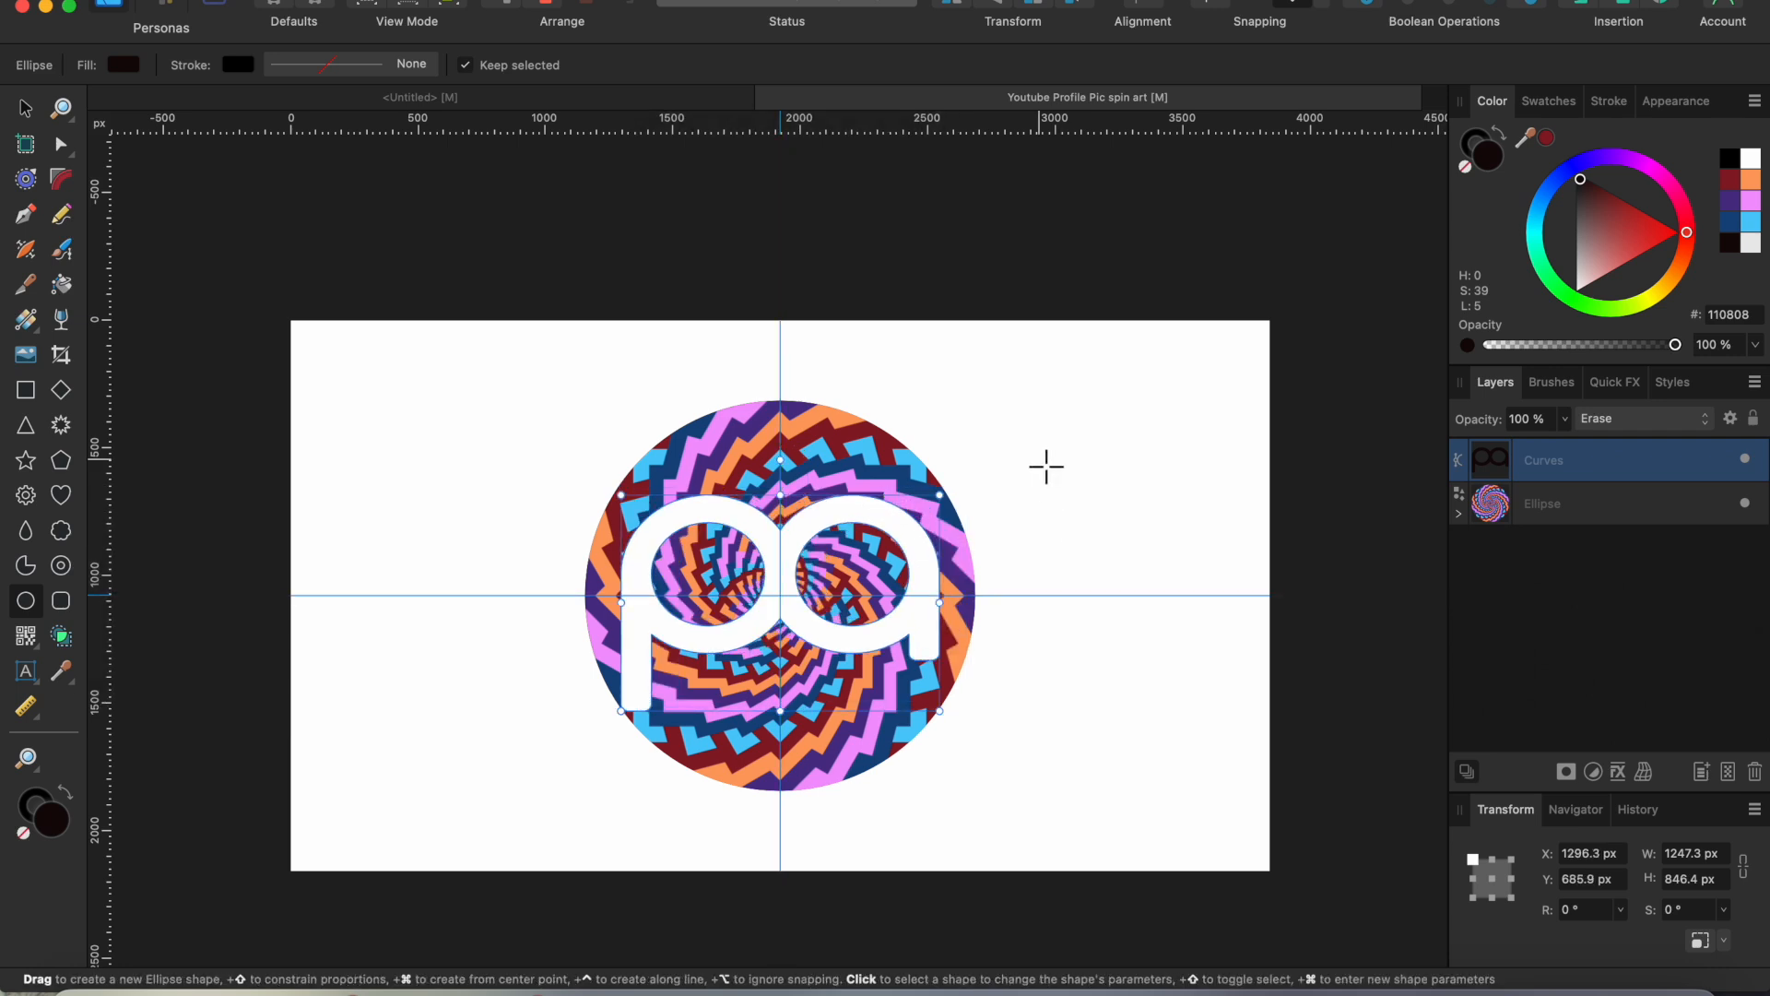
left_click(25, 108)
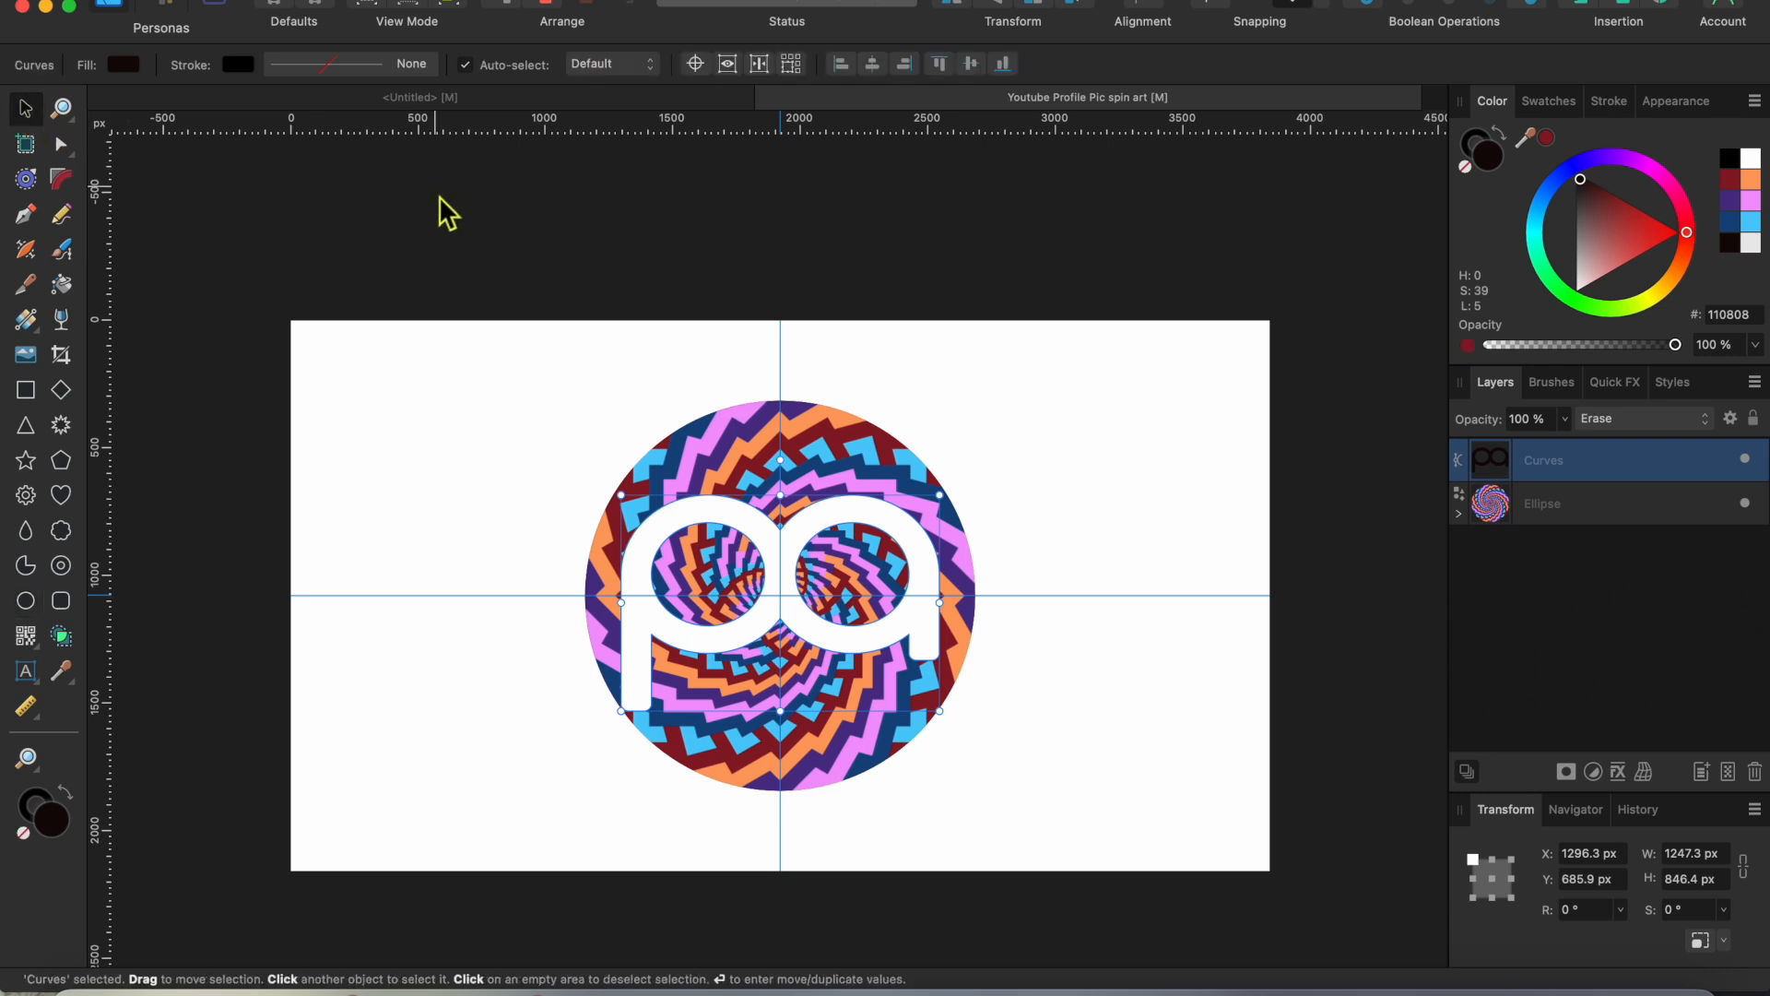
left_click(446, 225)
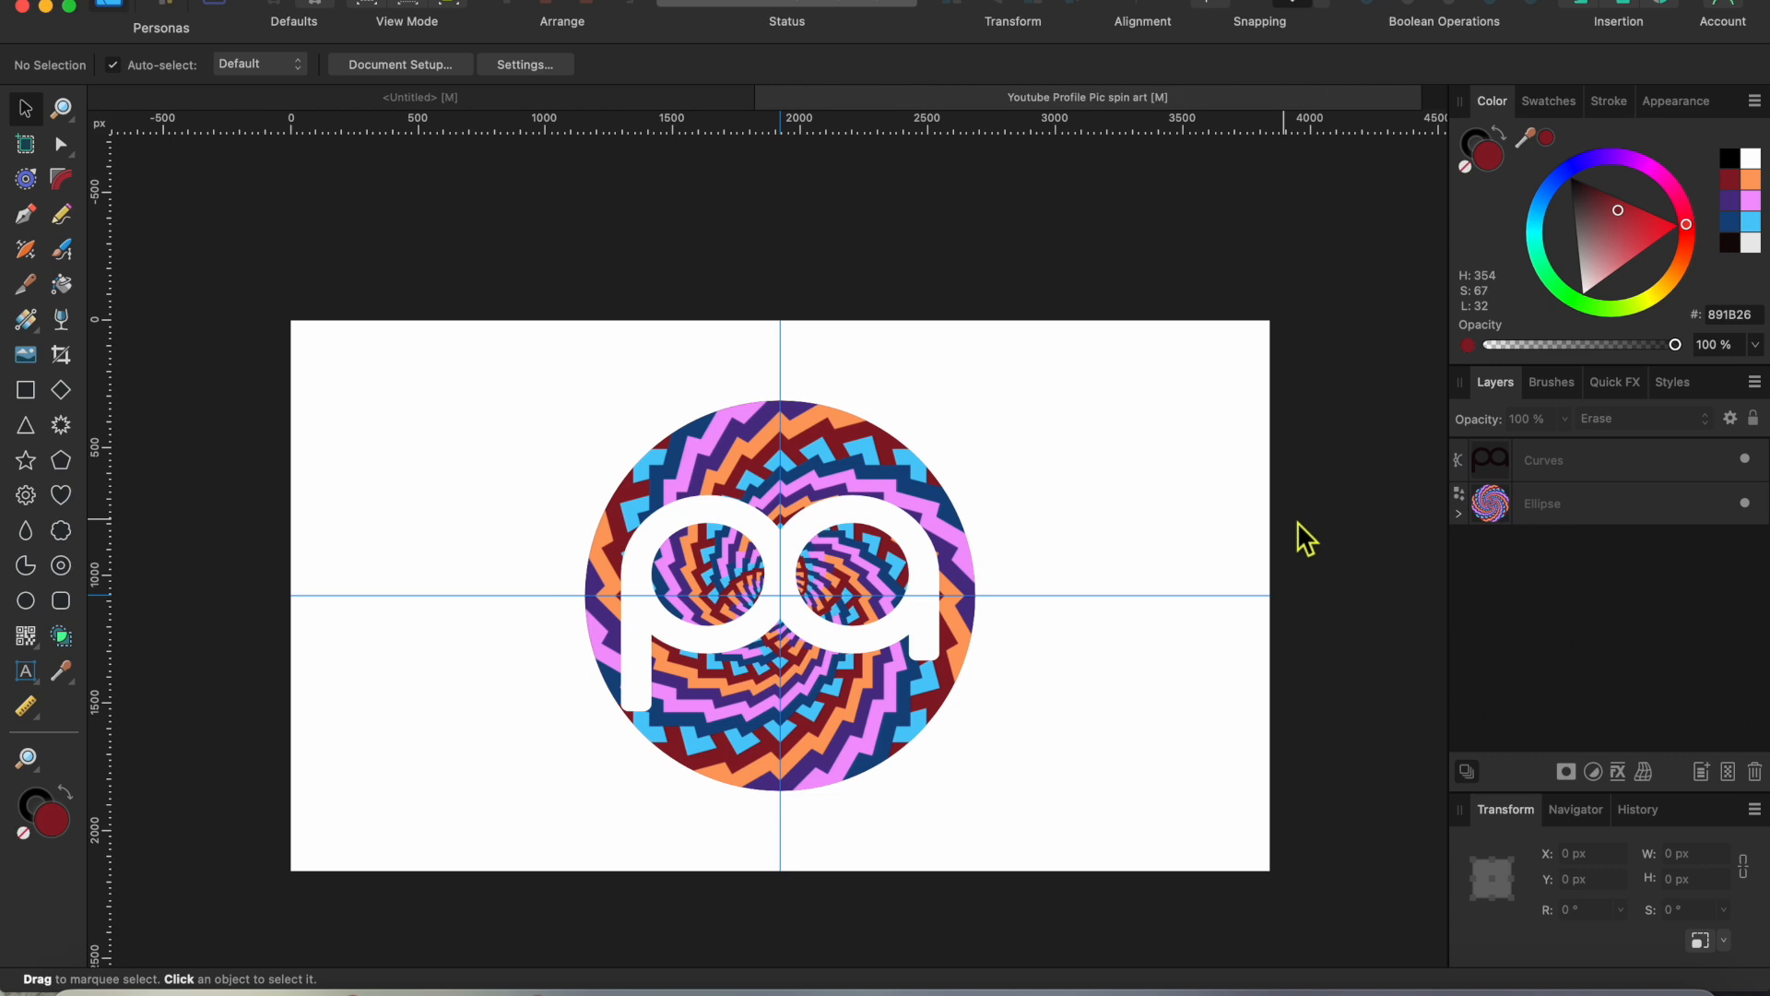
Group the monogram curves with the spiral ellipse
left_click(1573, 463)
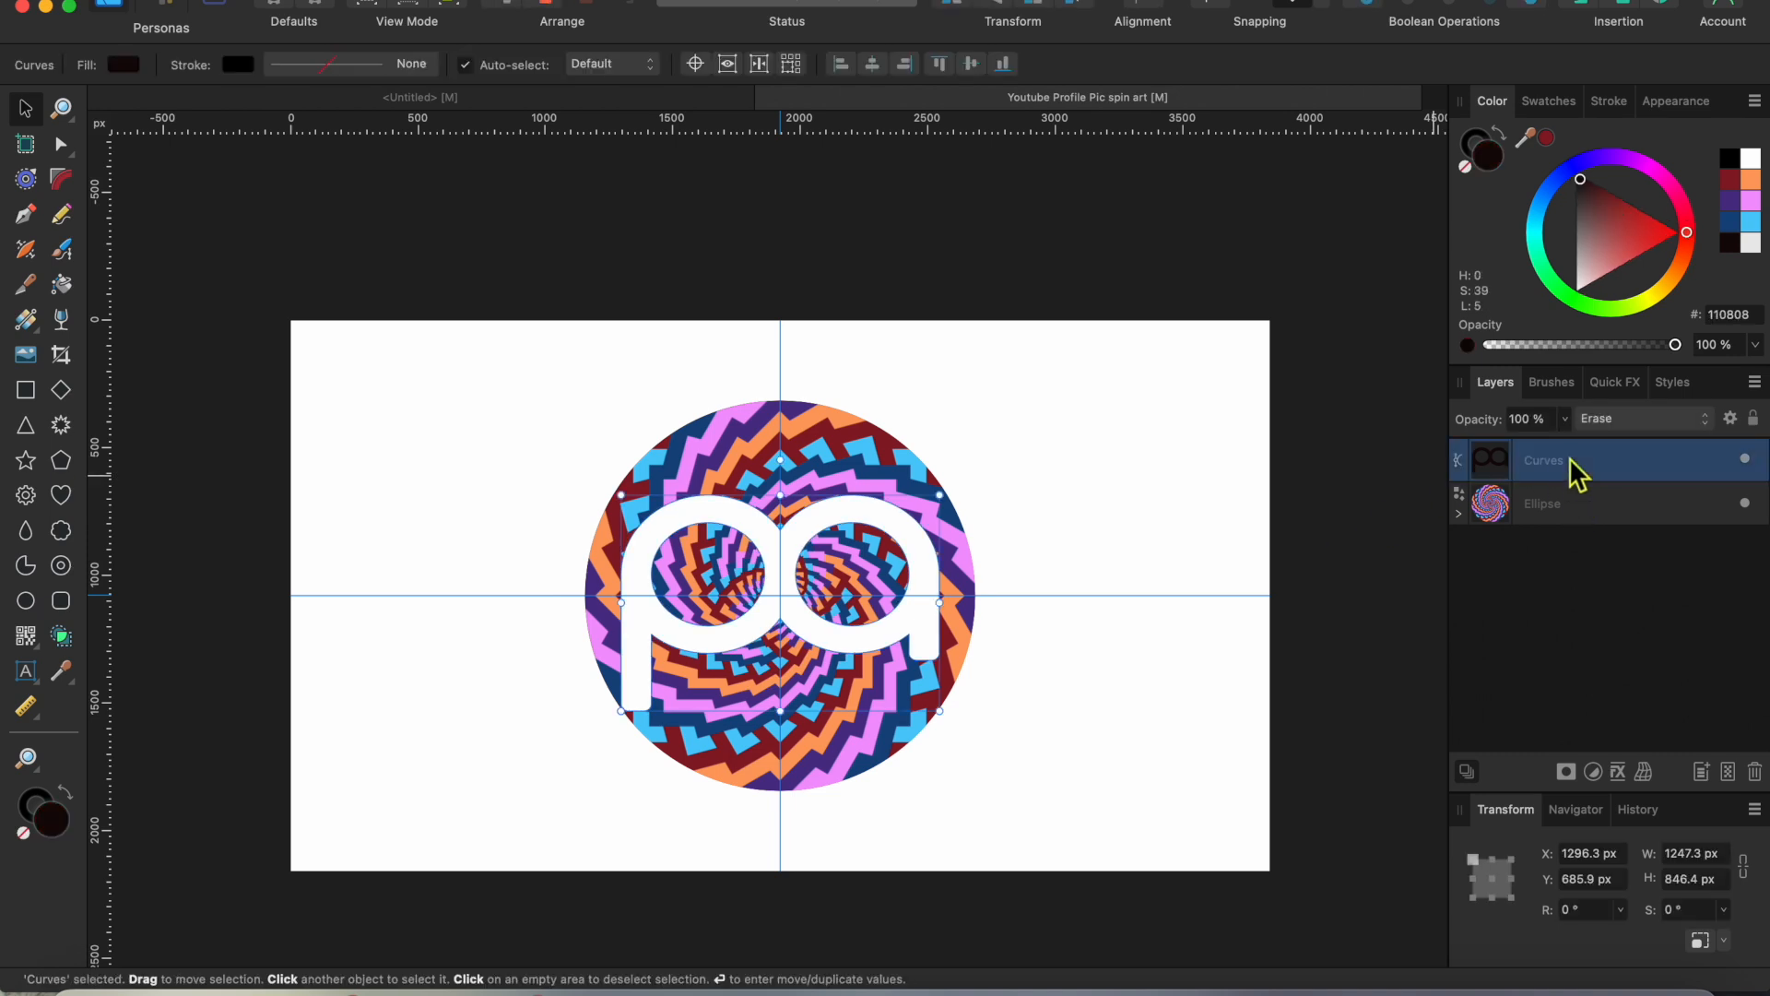
left_click(1572, 511, "shift")
right_click(1577, 514)
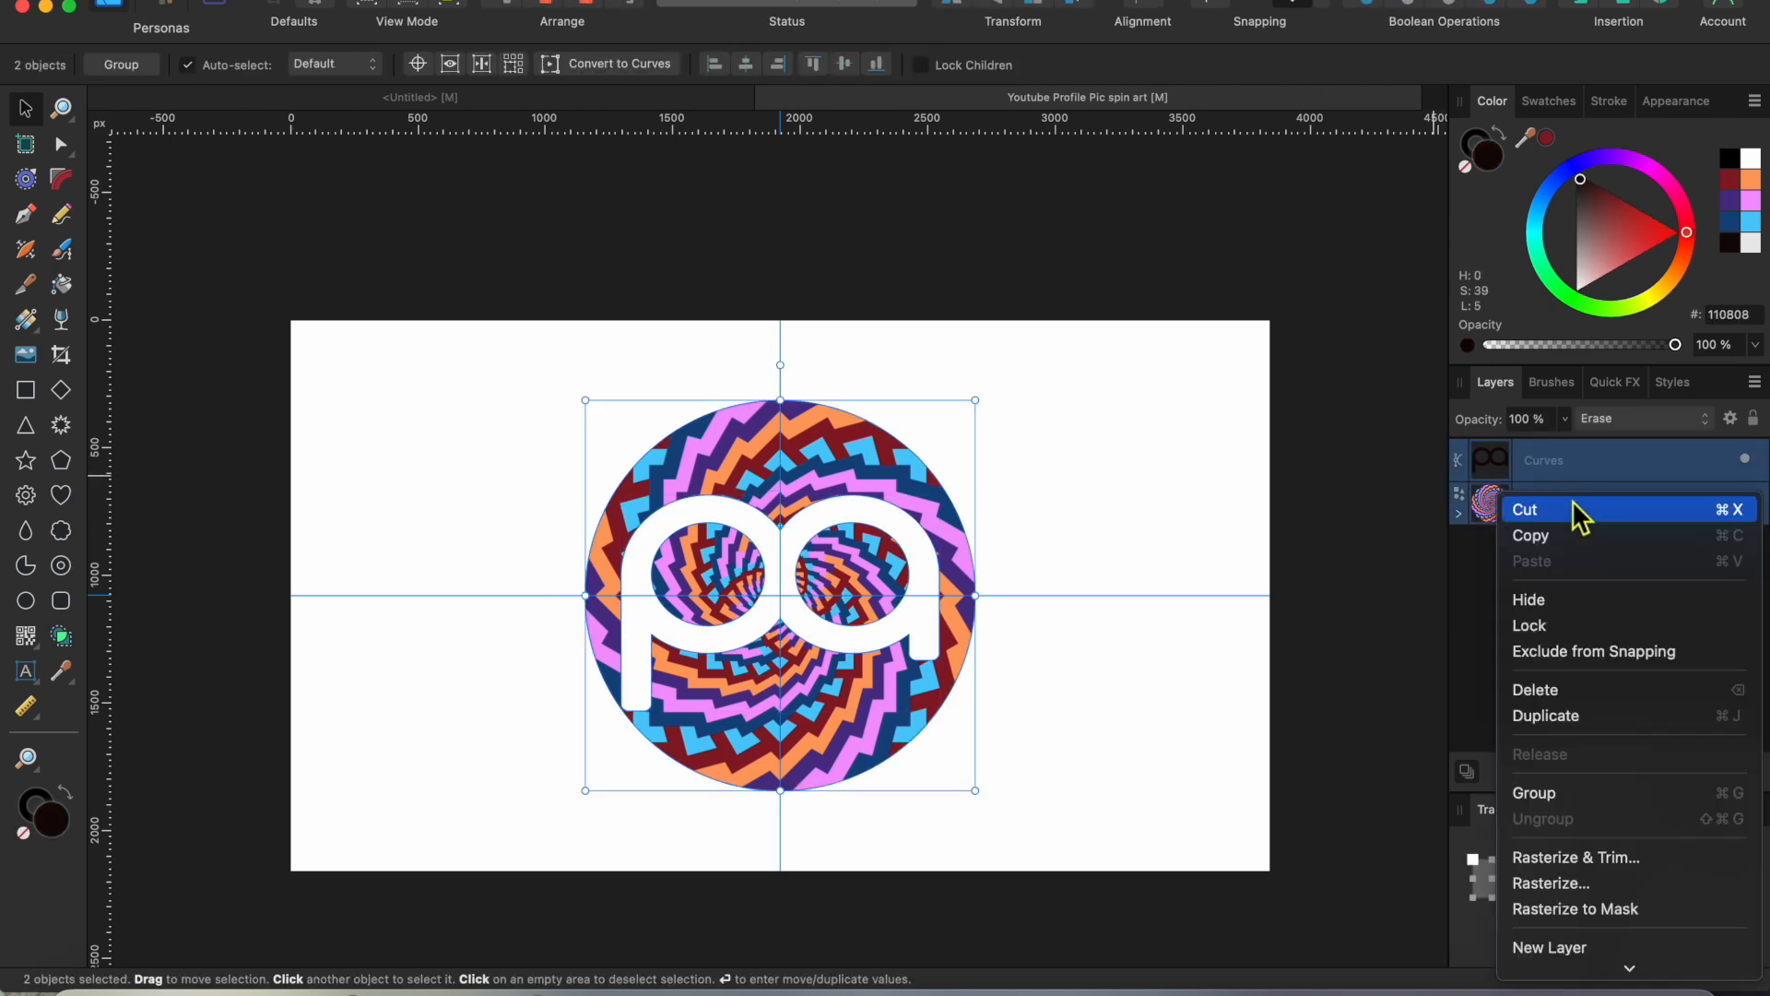
left_click(1559, 794)
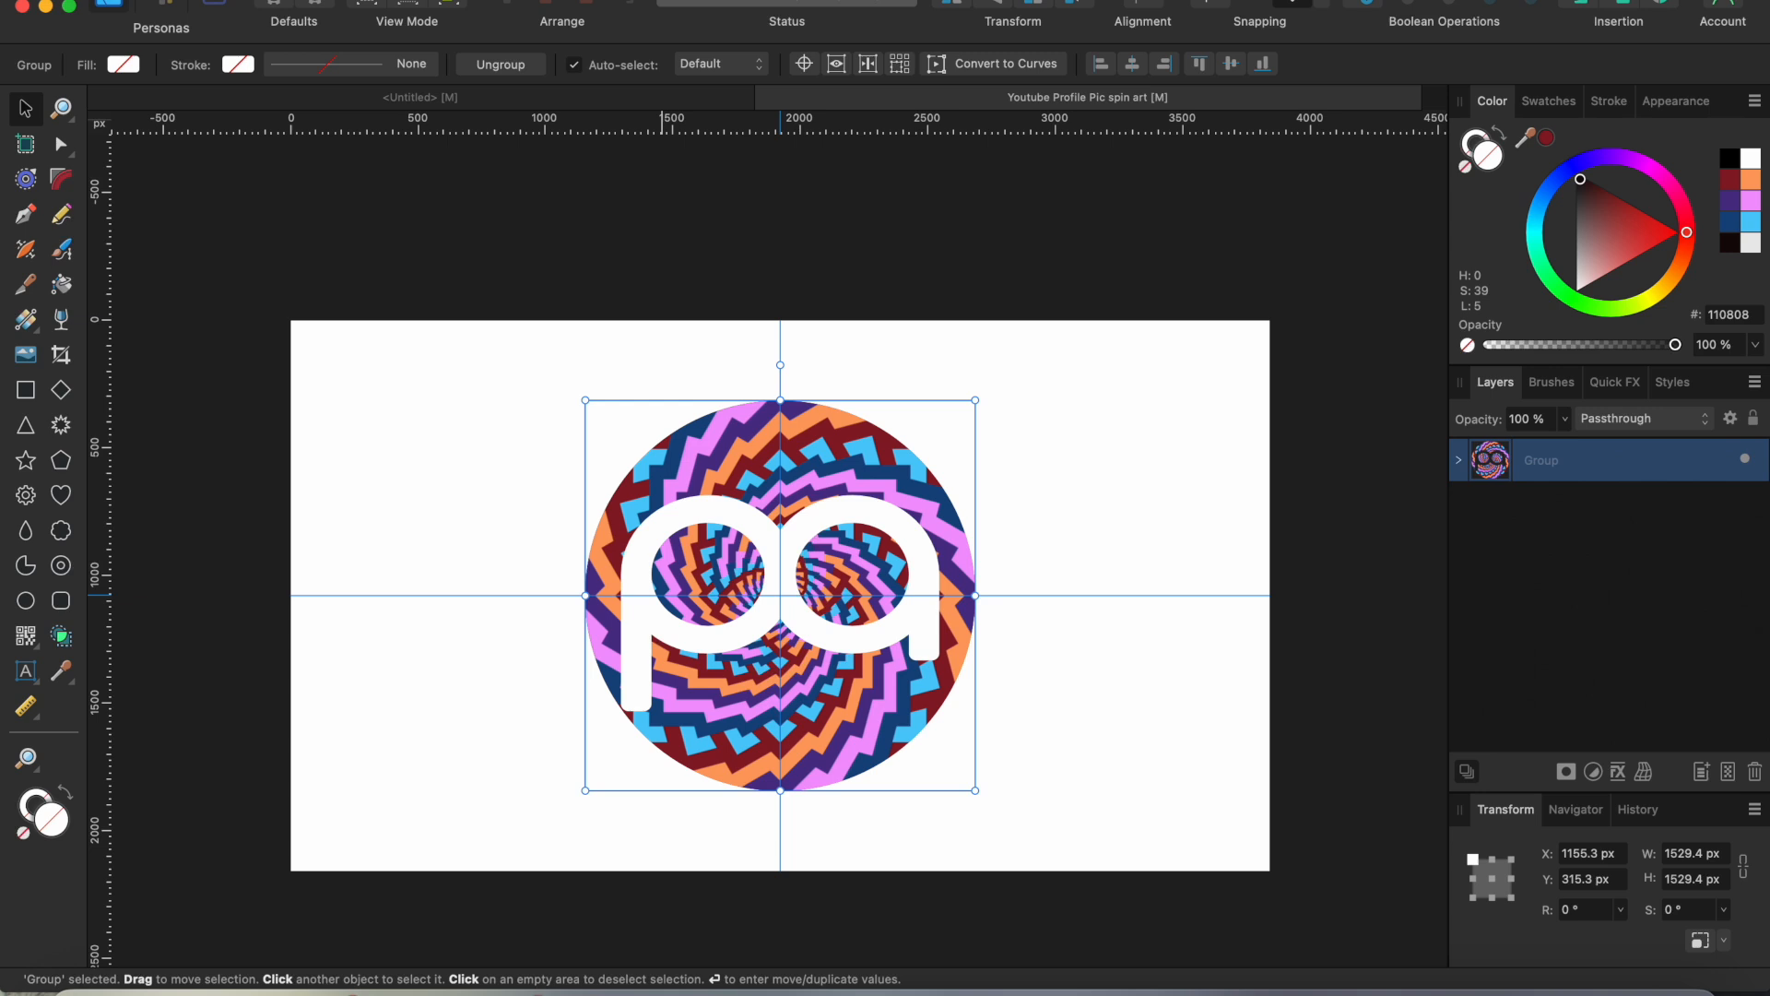
Enable a transparent background in the document's colour setup
left_click(235, 1)
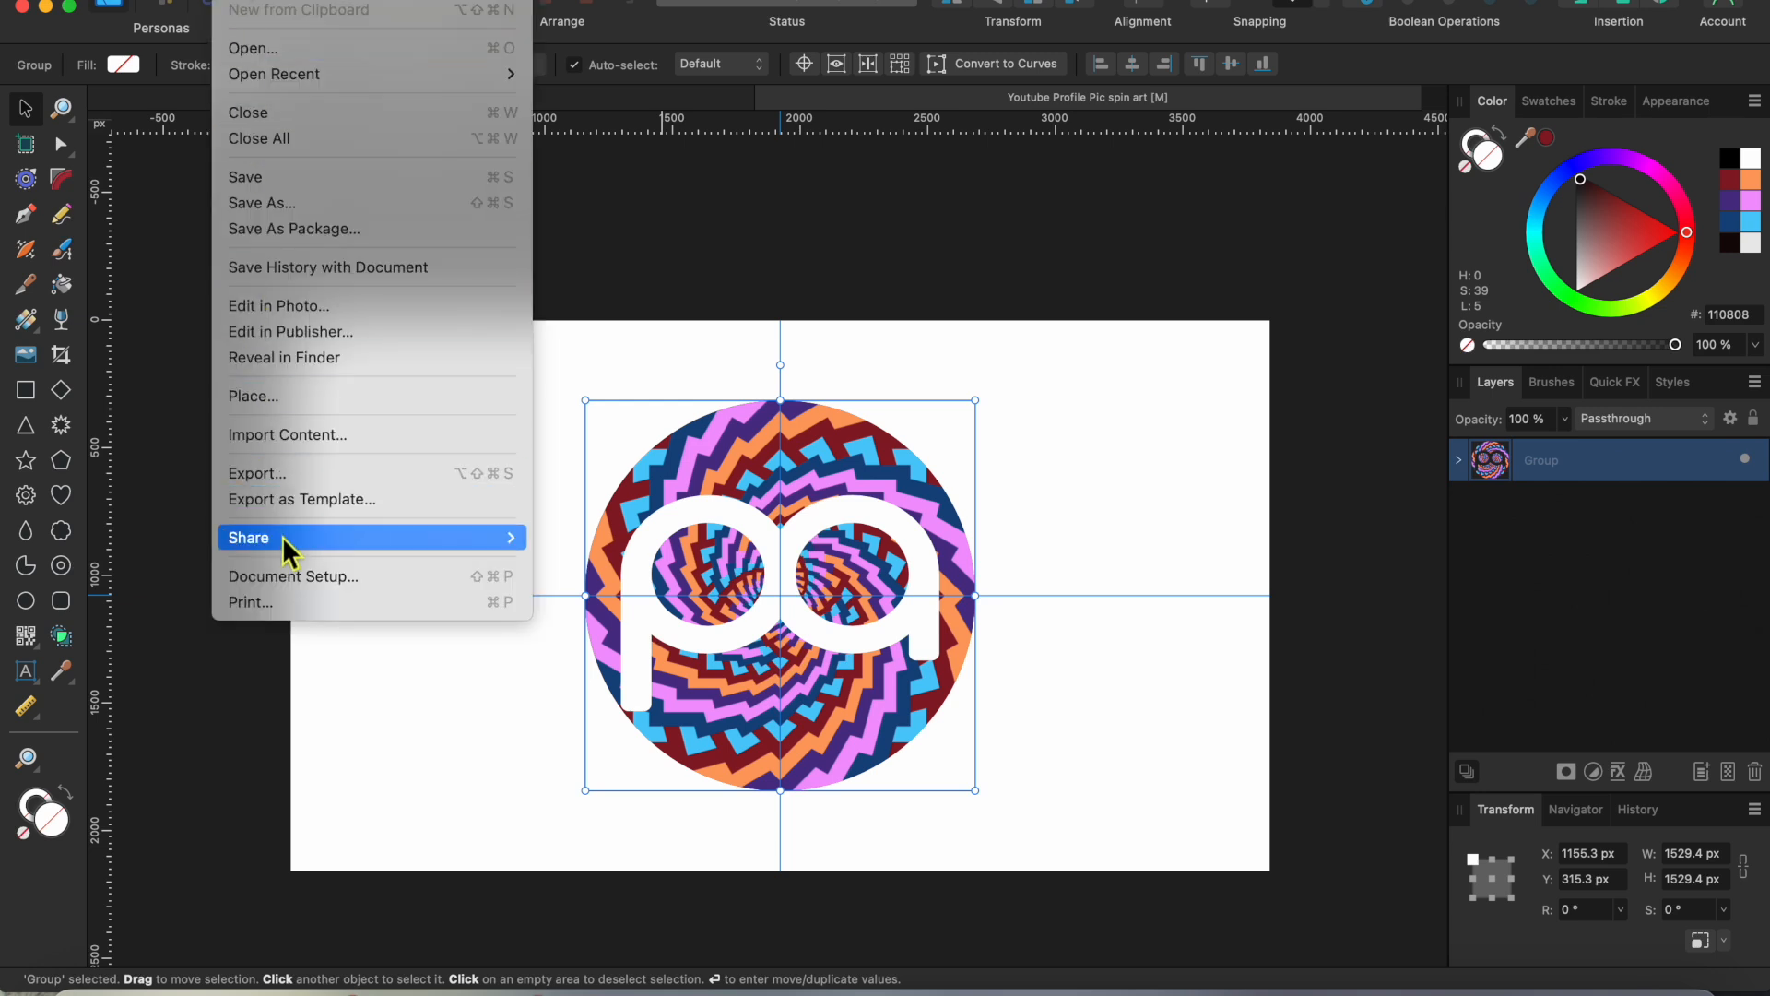
left_click(297, 585)
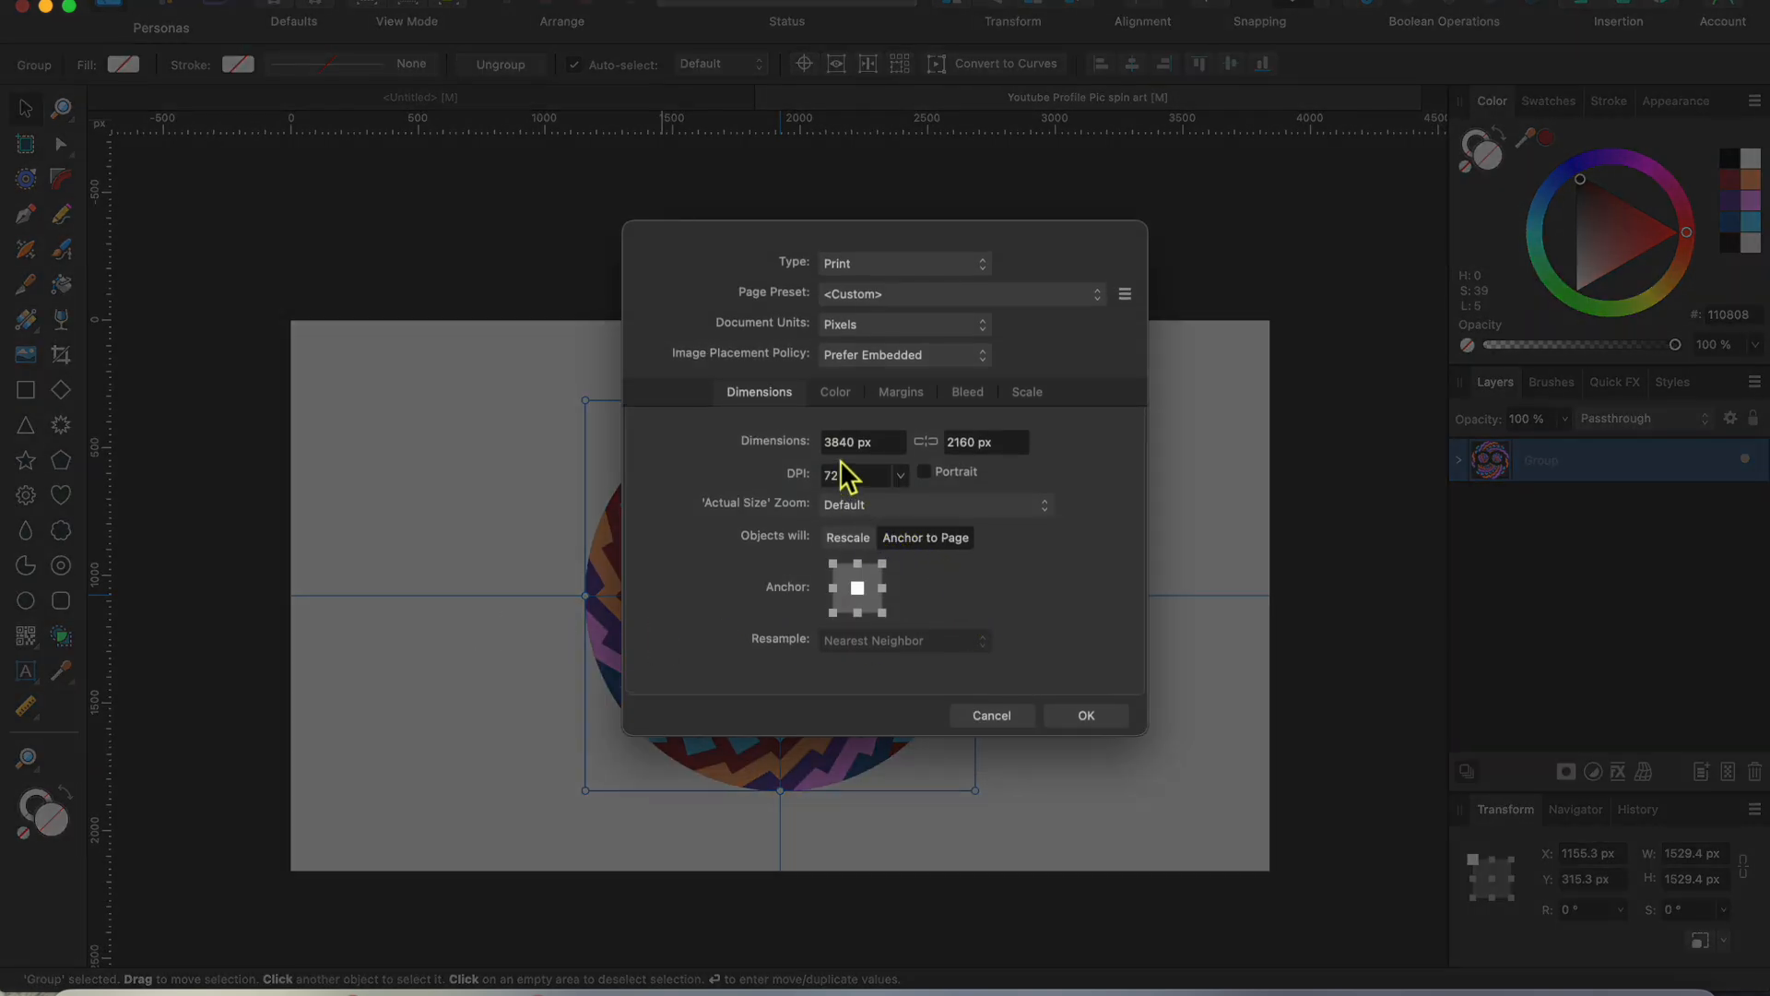
left_click(836, 393)
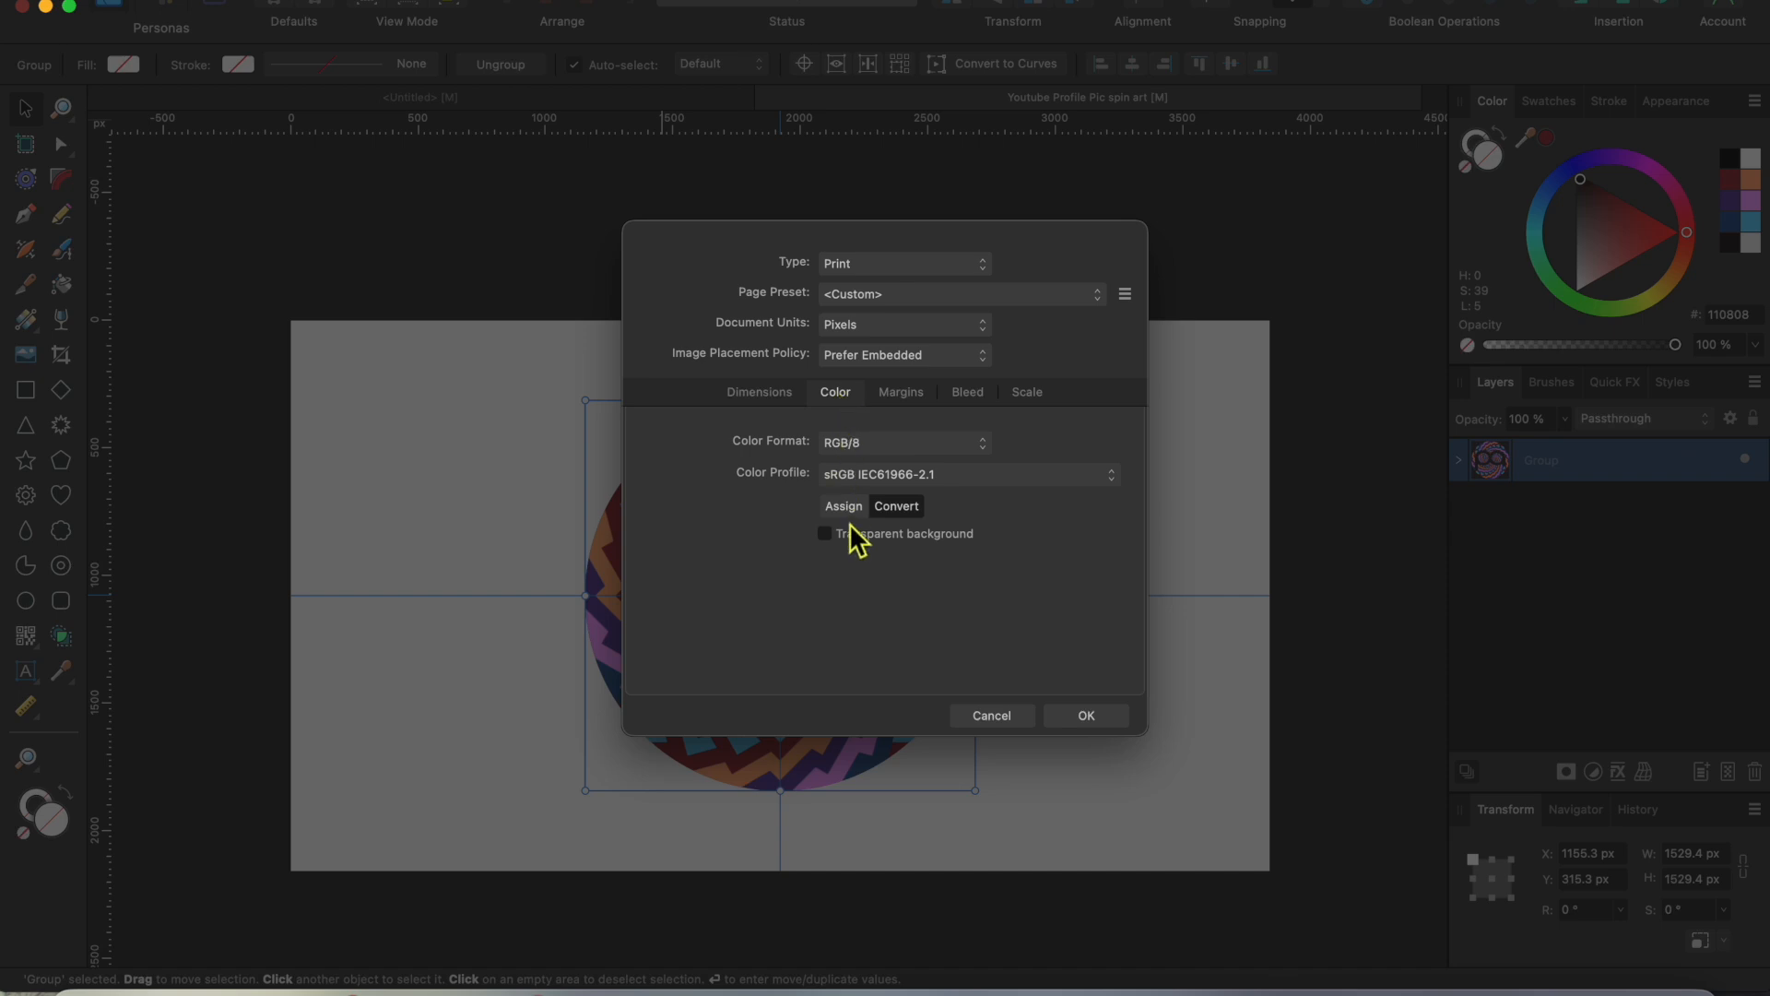
left_click(828, 535)
left_click(1086, 716)
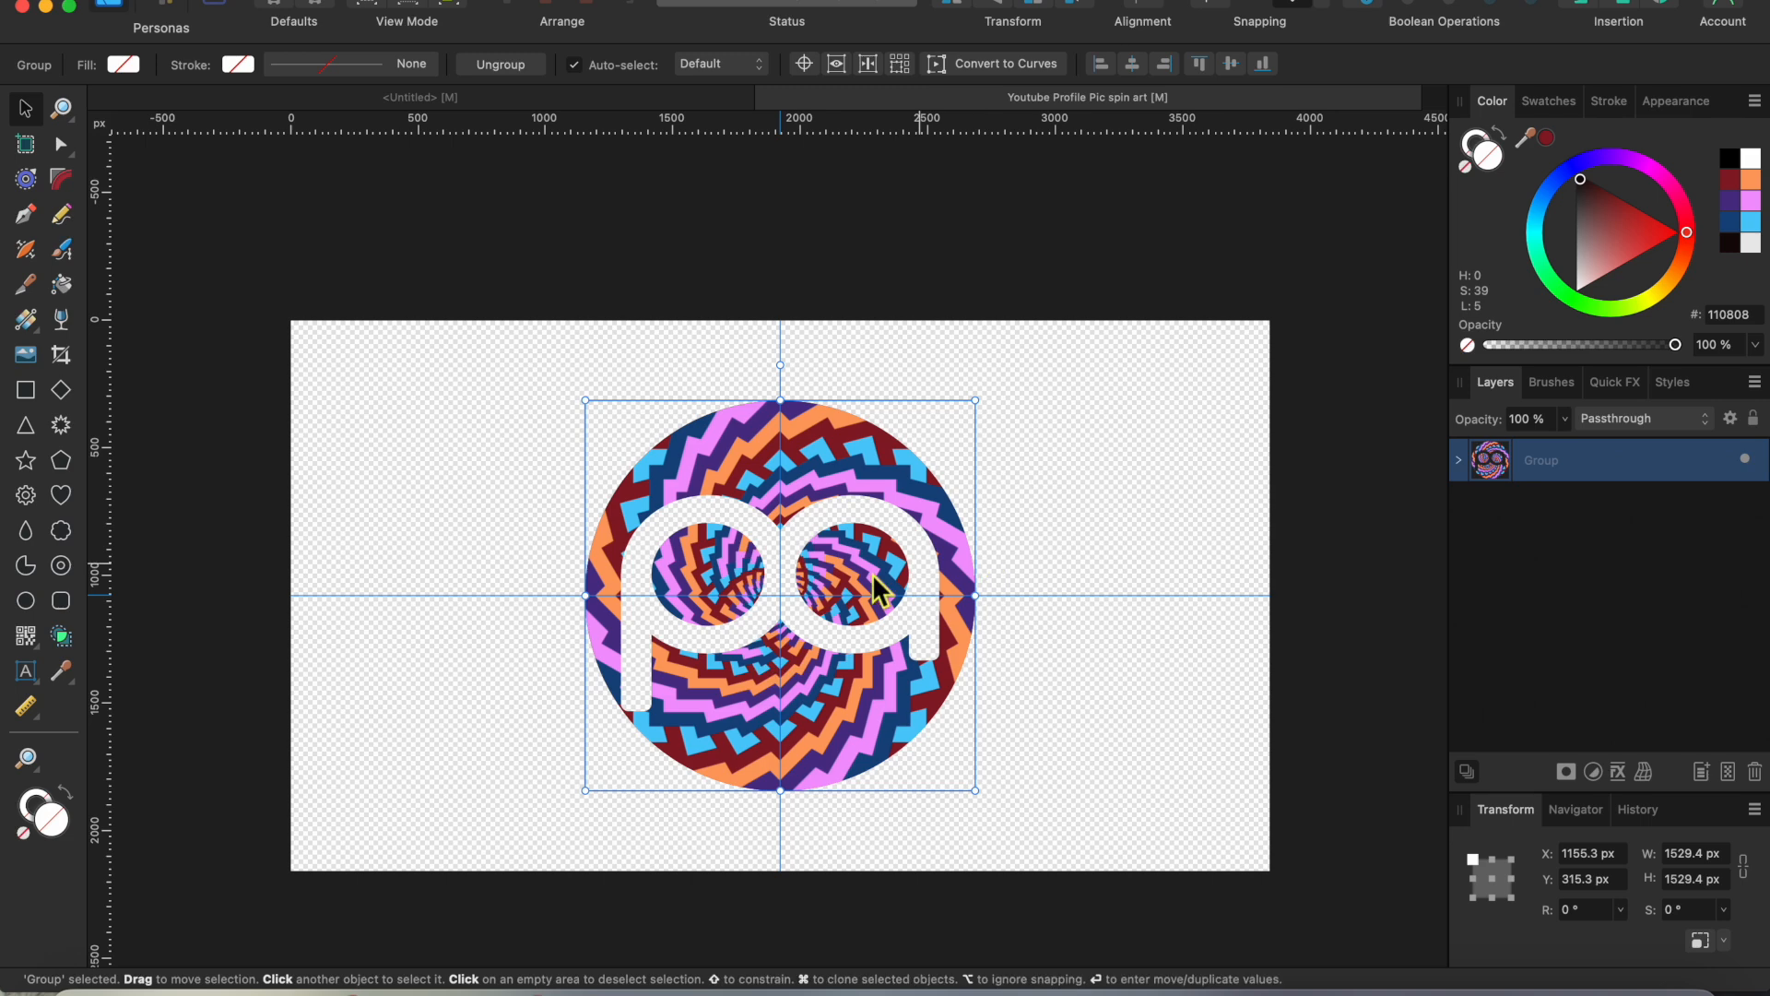
Apply a 3D layer effect with a radius of 92.9 px to the logo group and deselect it
left_click(1619, 773)
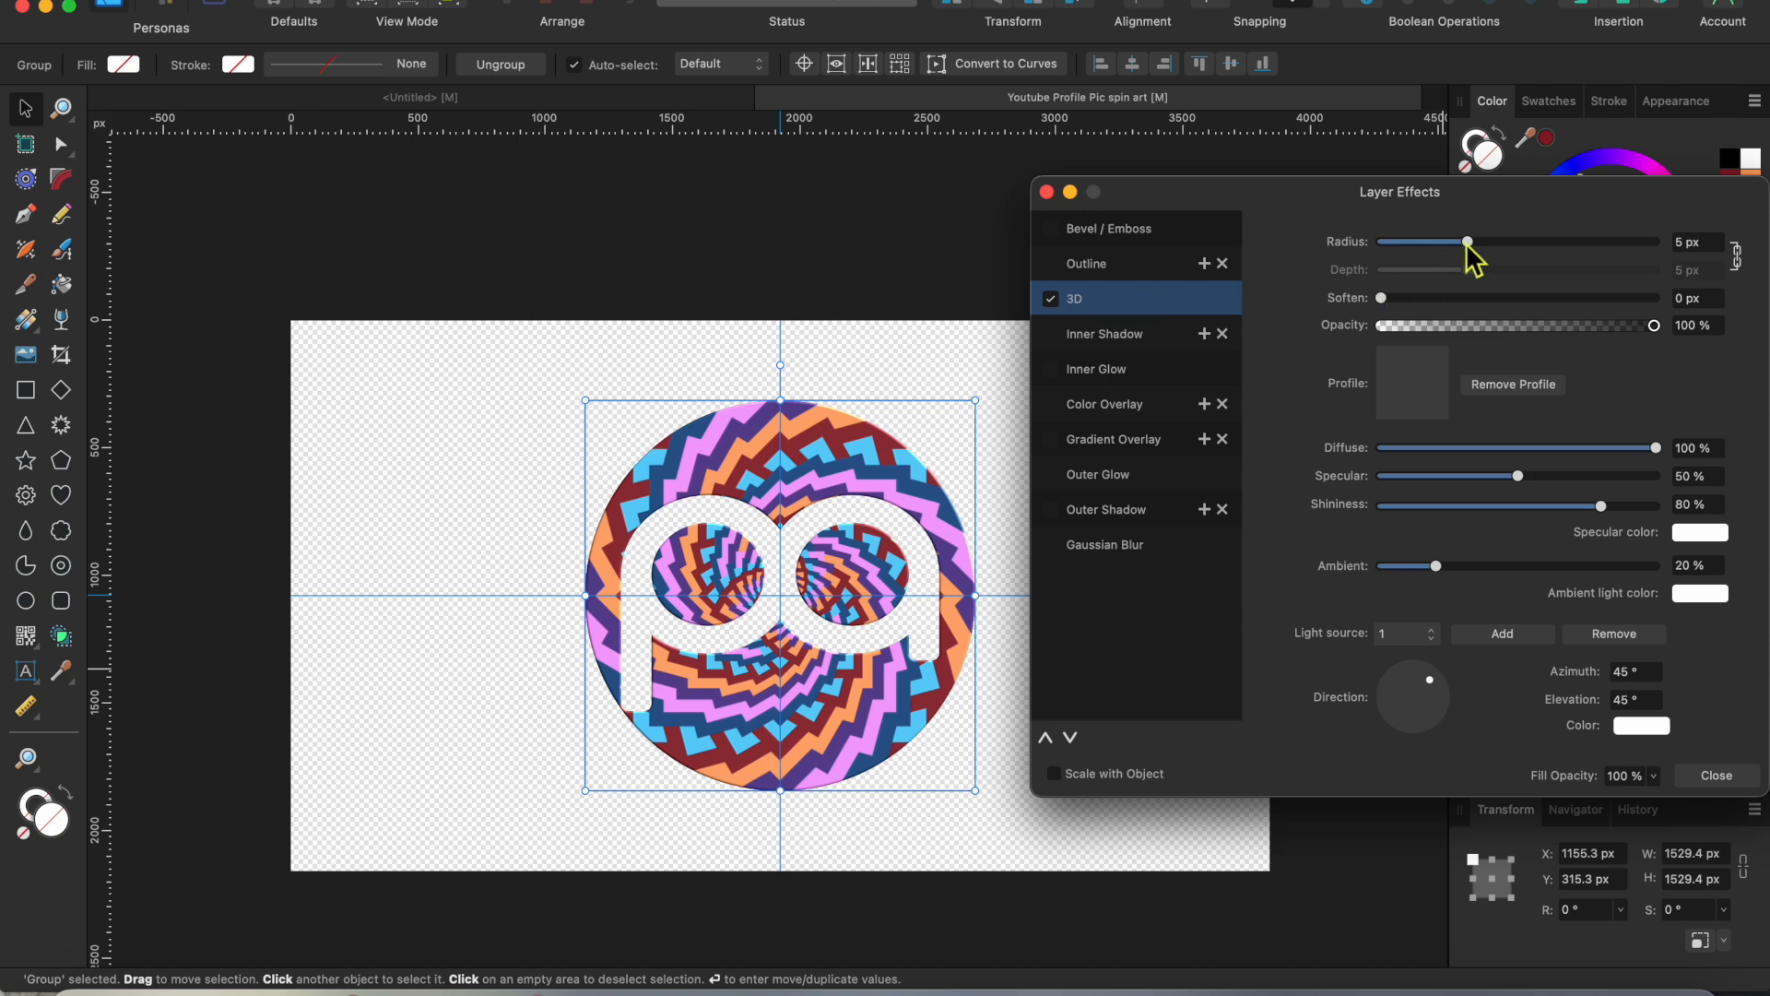
left_click_drag(1468, 244, 1653, 273)
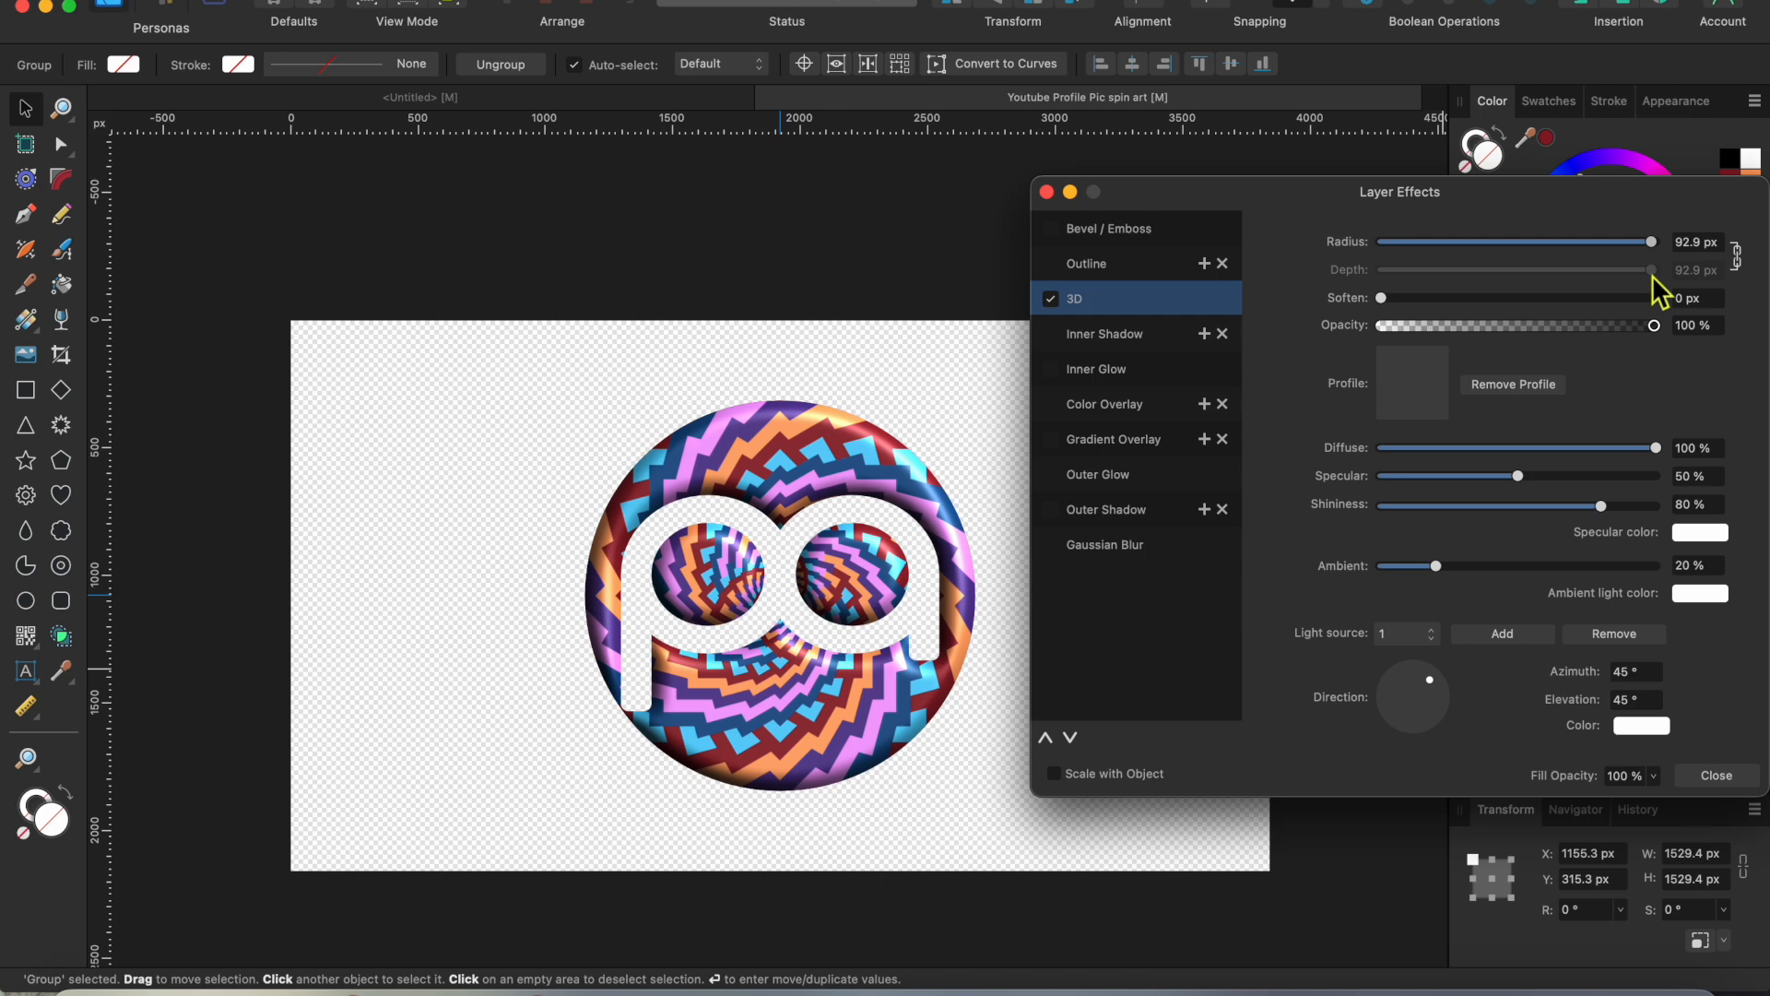
left_click(1720, 777)
left_click(1134, 541)
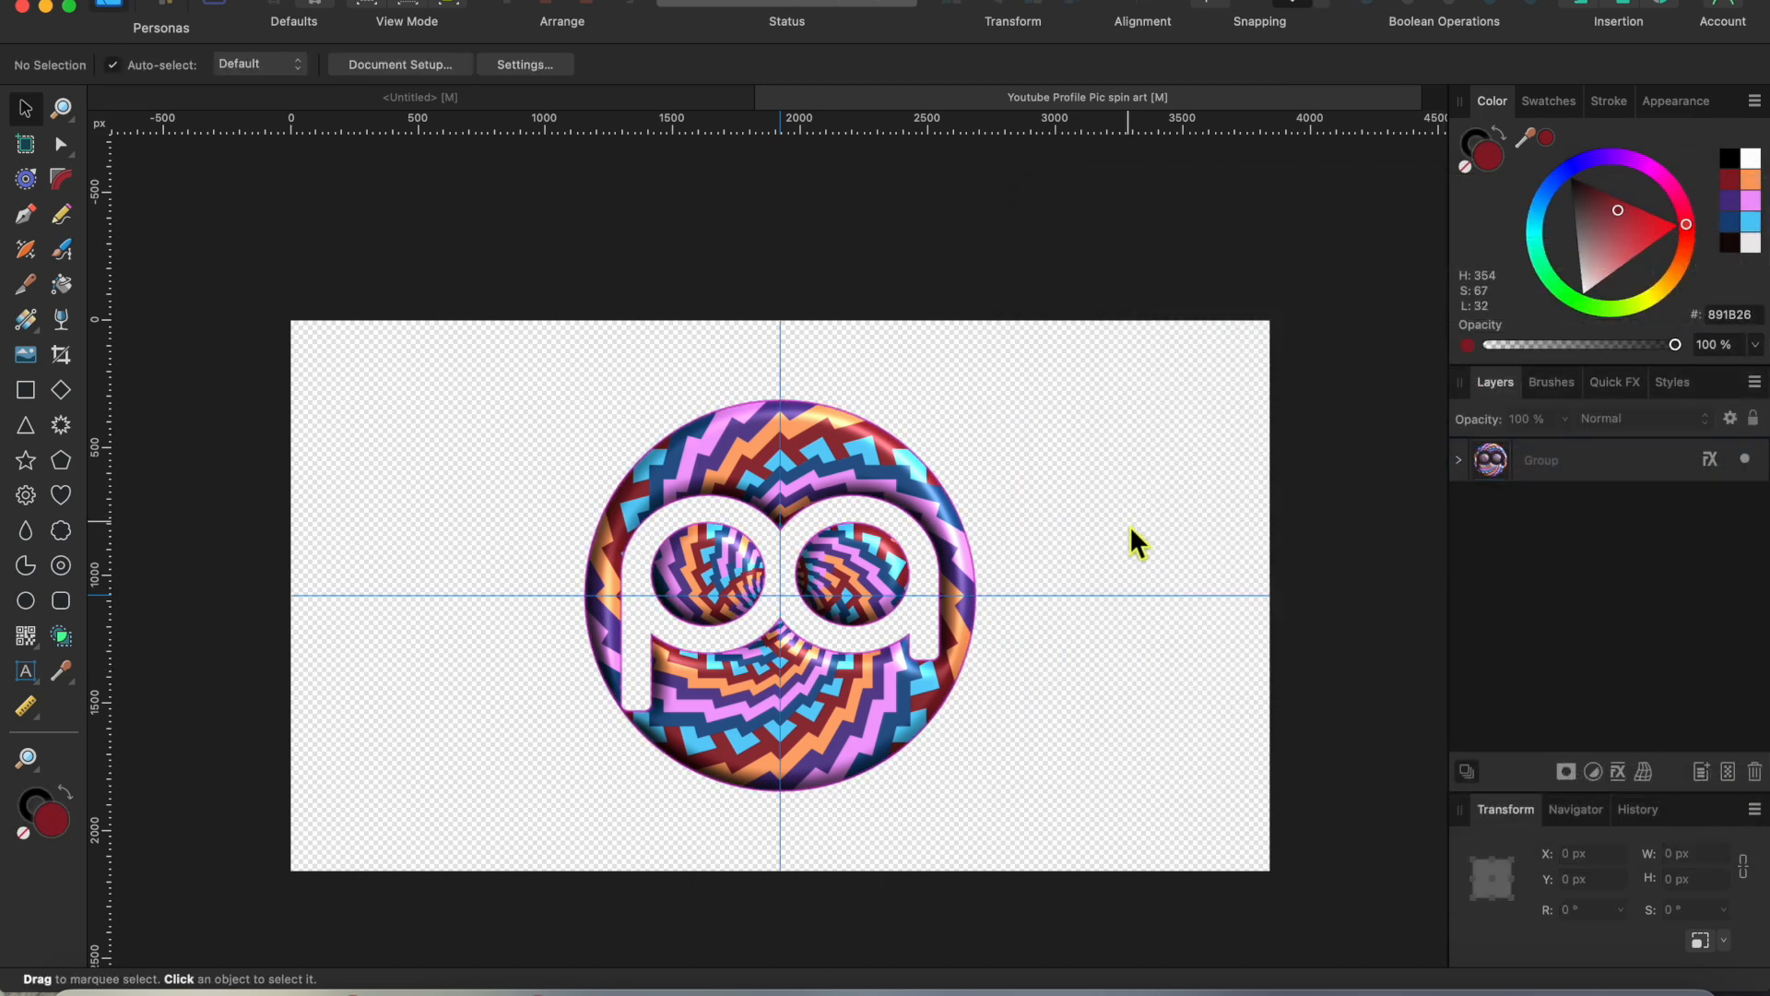